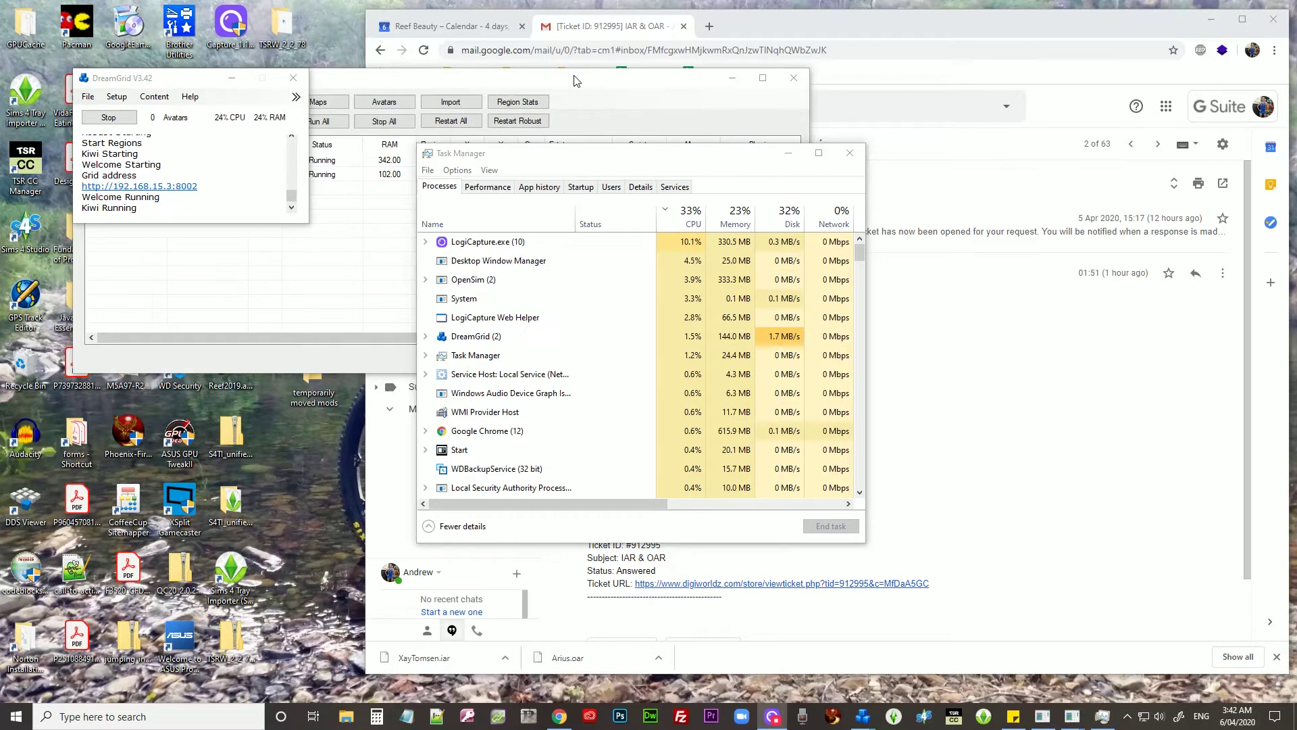
- Load the inventory archive XayTomsen.iar from the DW IAR & OAR 200406 folder into the grid
click(154, 103)
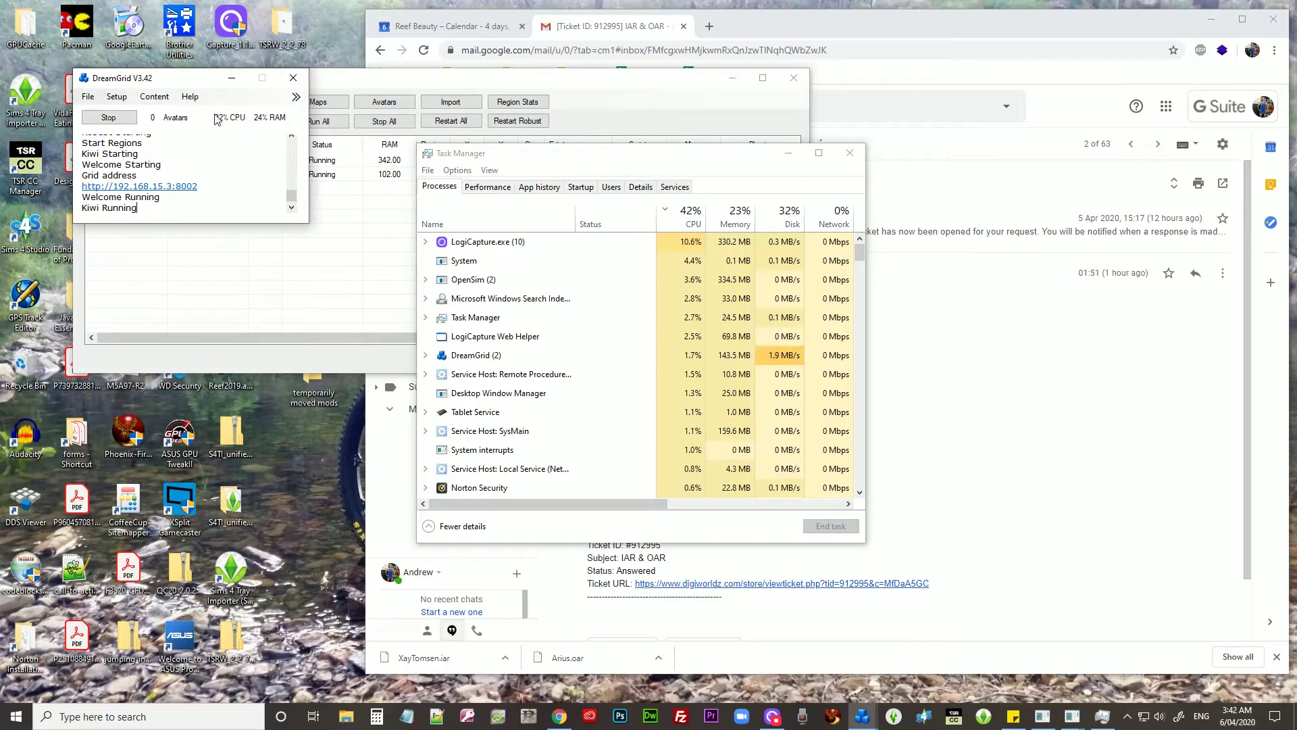
click(166, 100)
mouse_move(189, 97)
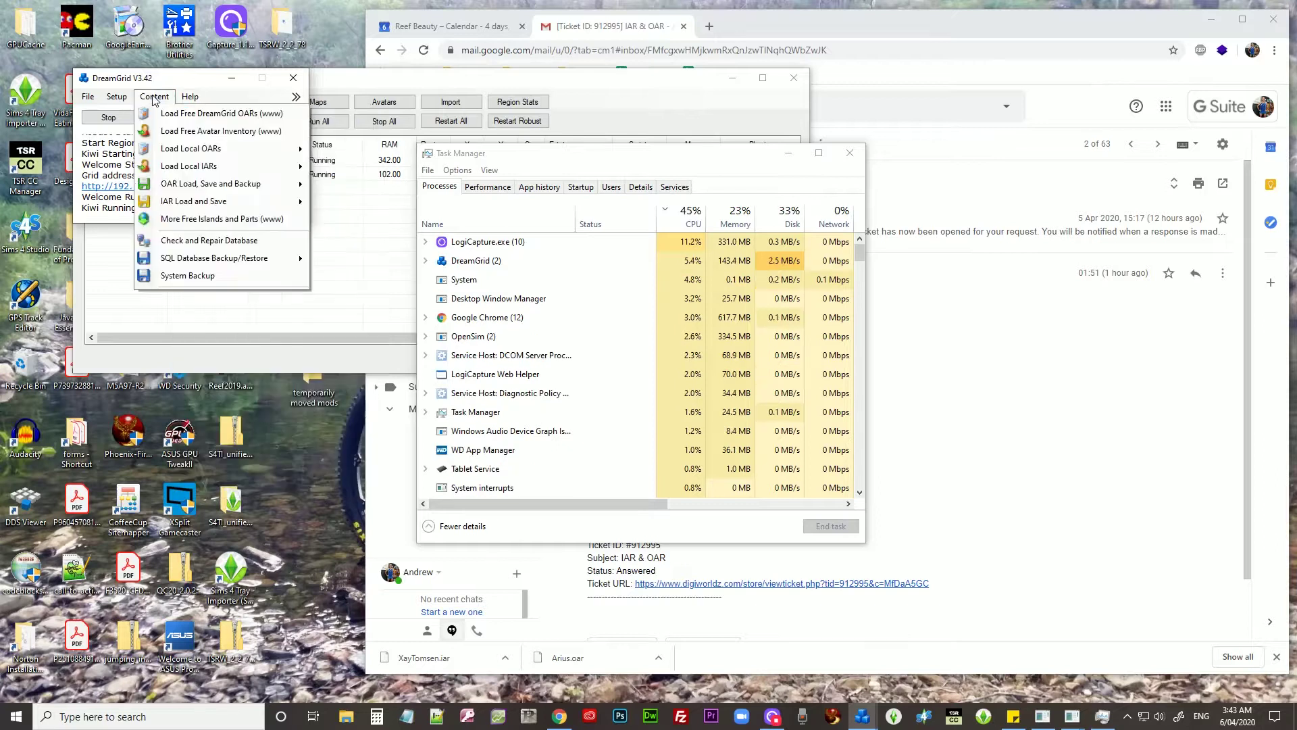
mouse_move(211, 202)
click(370, 204)
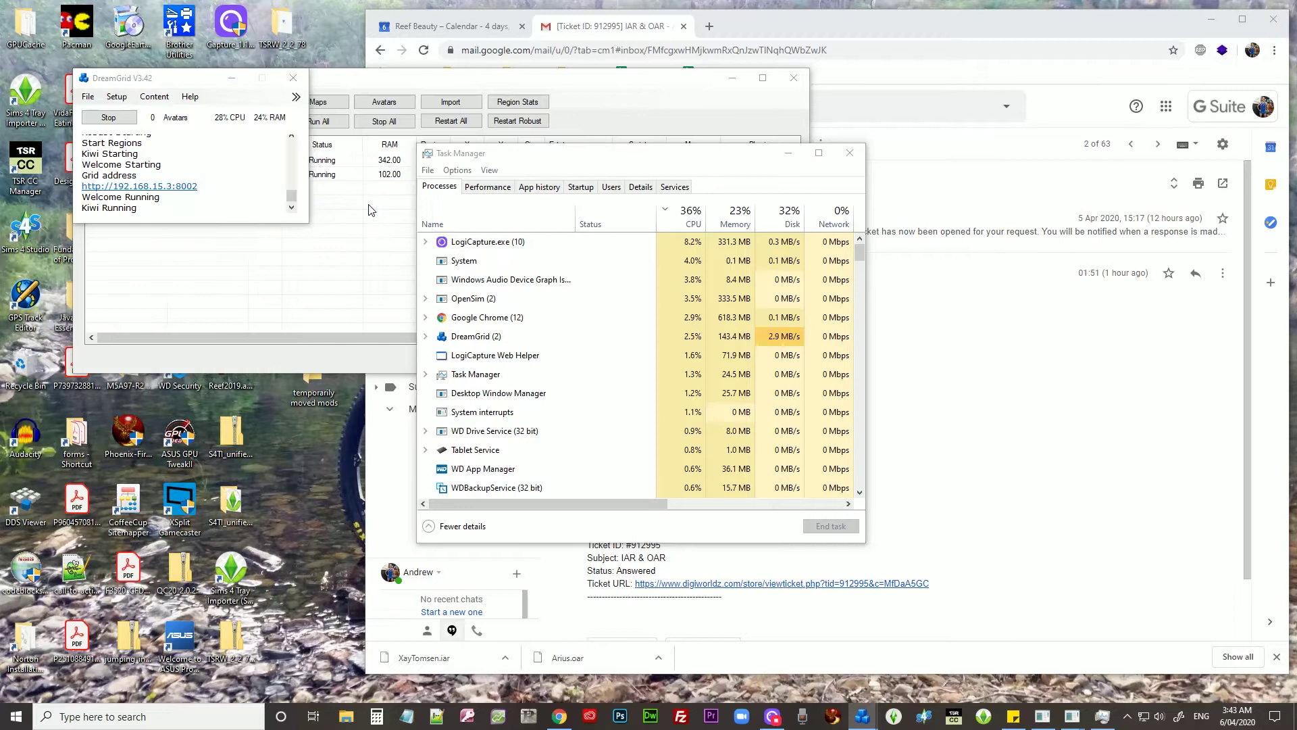
double_click(239, 215)
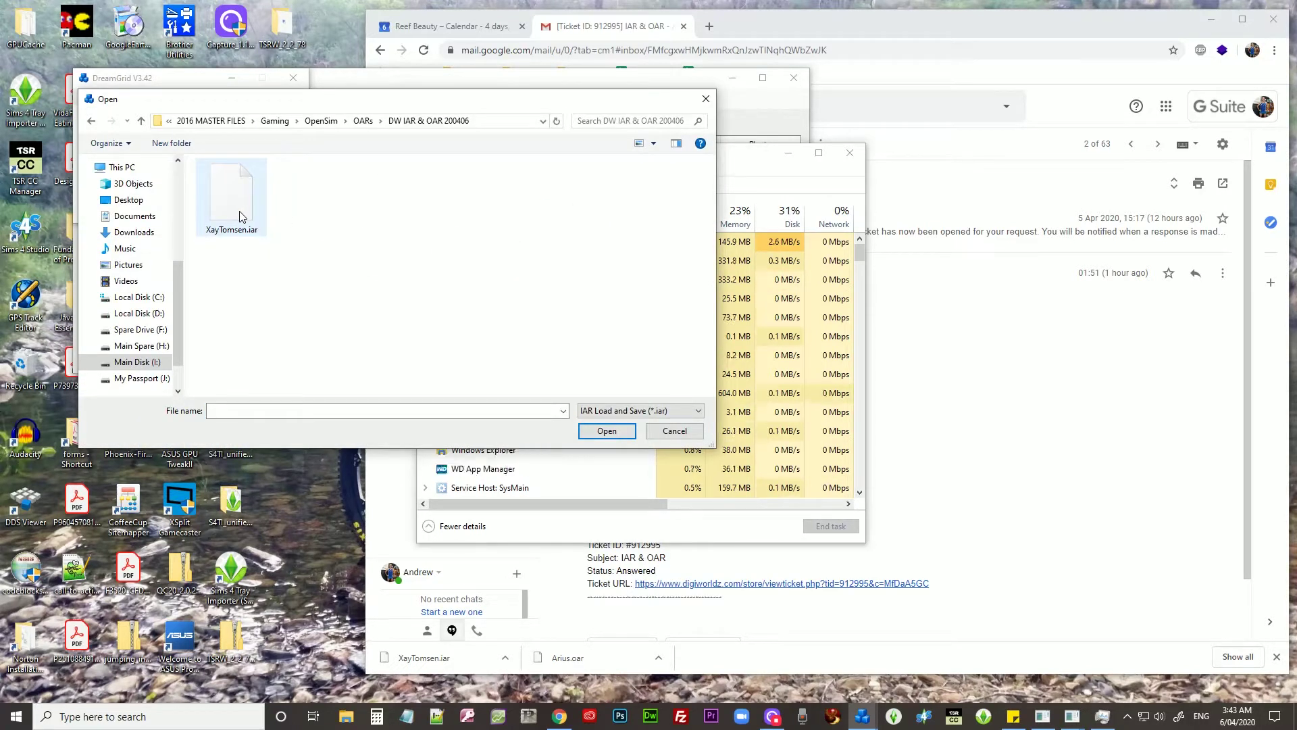
double_click(239, 215)
key(Return)
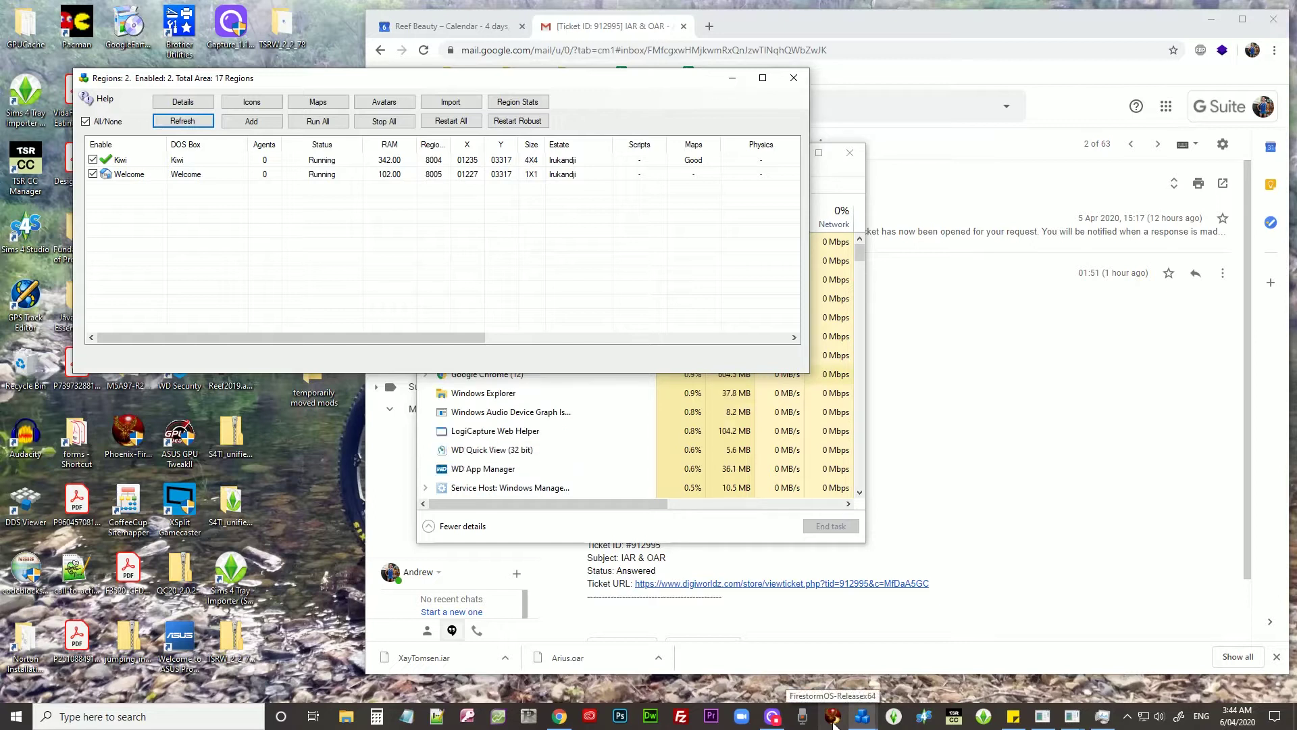
- Check the CPU and memory use of the running processes in Task Manager
click(690, 532)
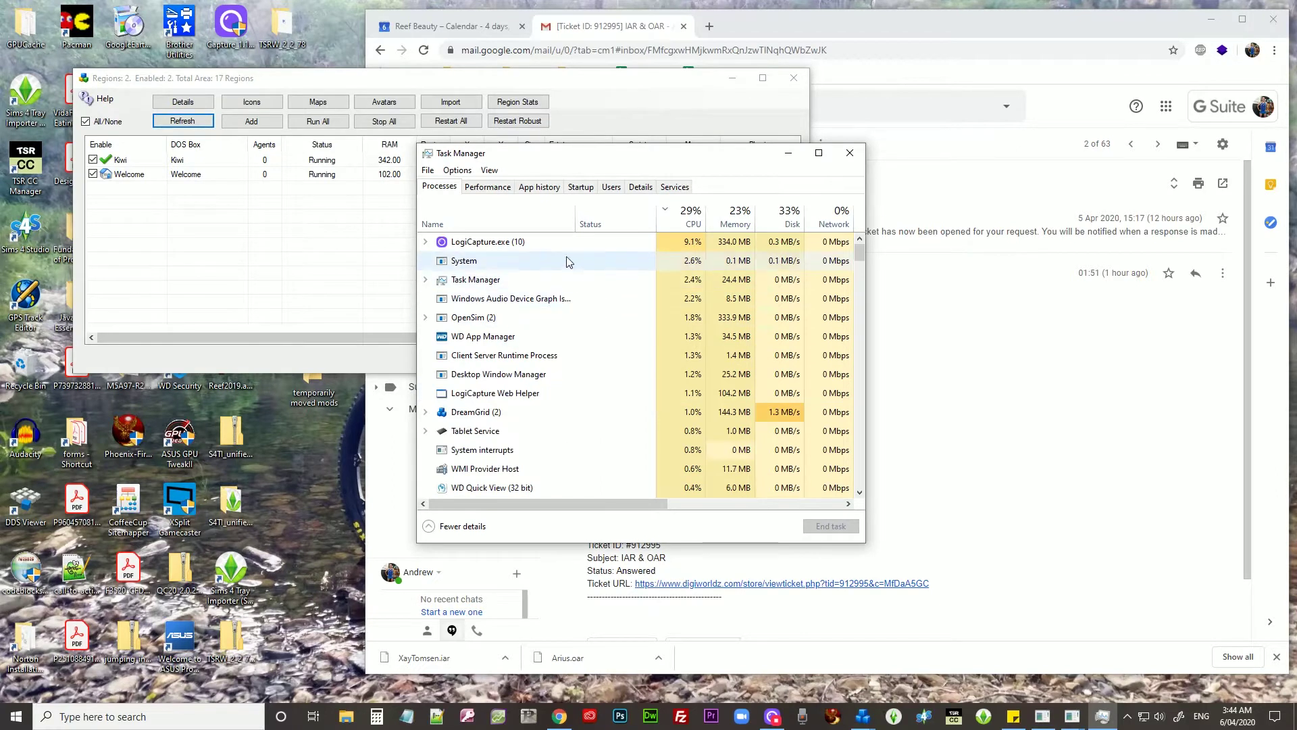
click(544, 281)
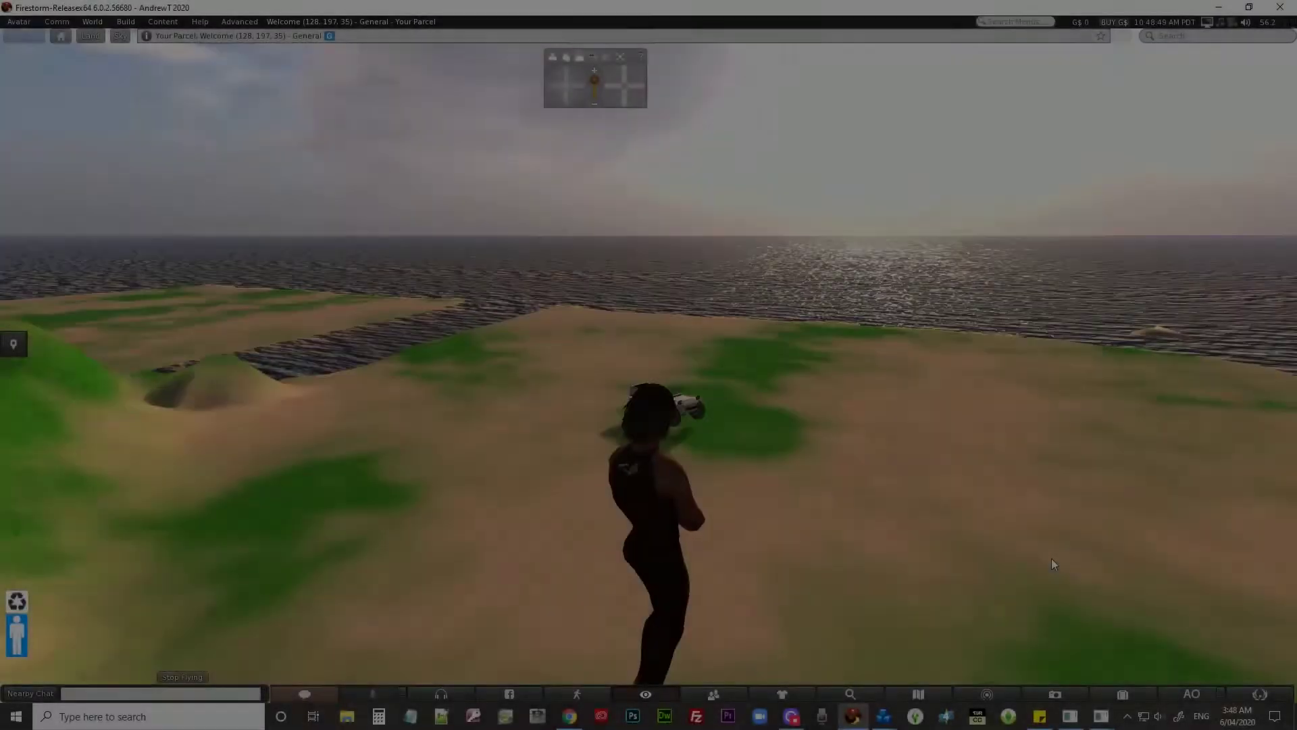
- Fly the avatar across the Welcome region to about (88, 214) and raise it to a height of about 62
key(Left)
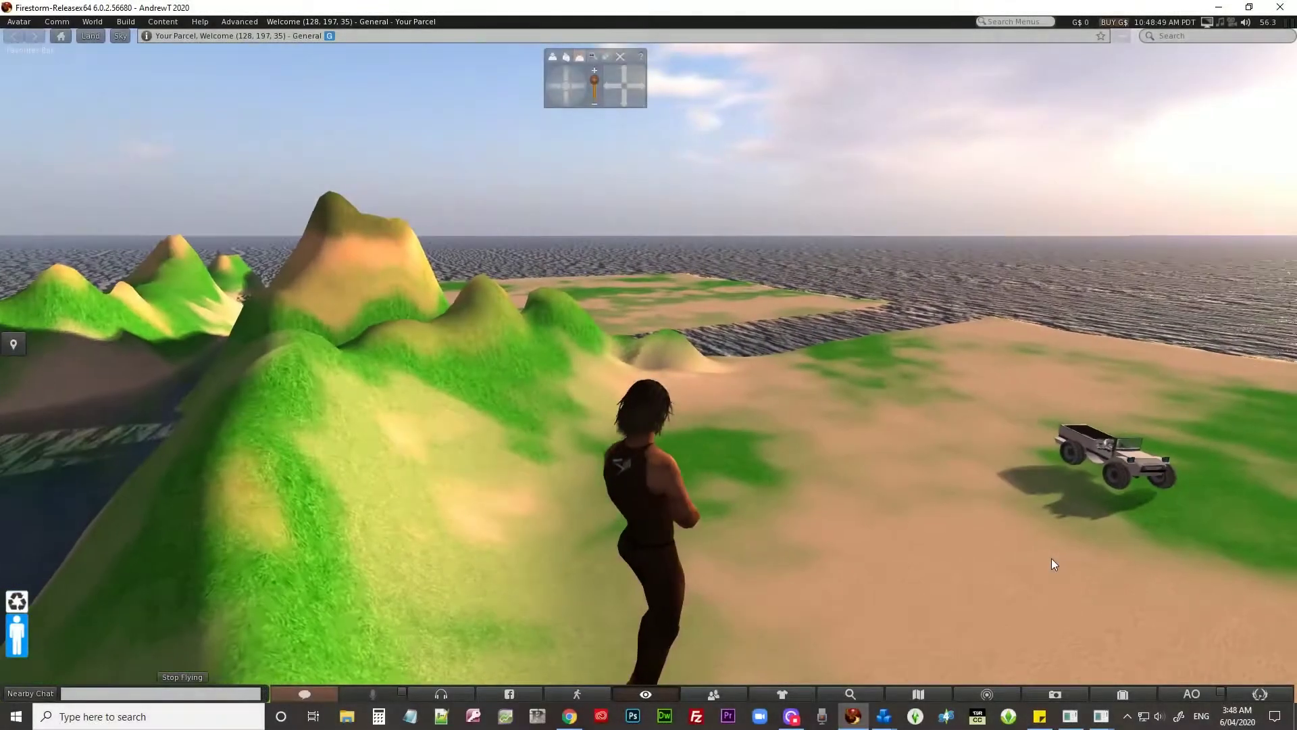
key(Up)
key(Left)
key(Left)
key(Up)
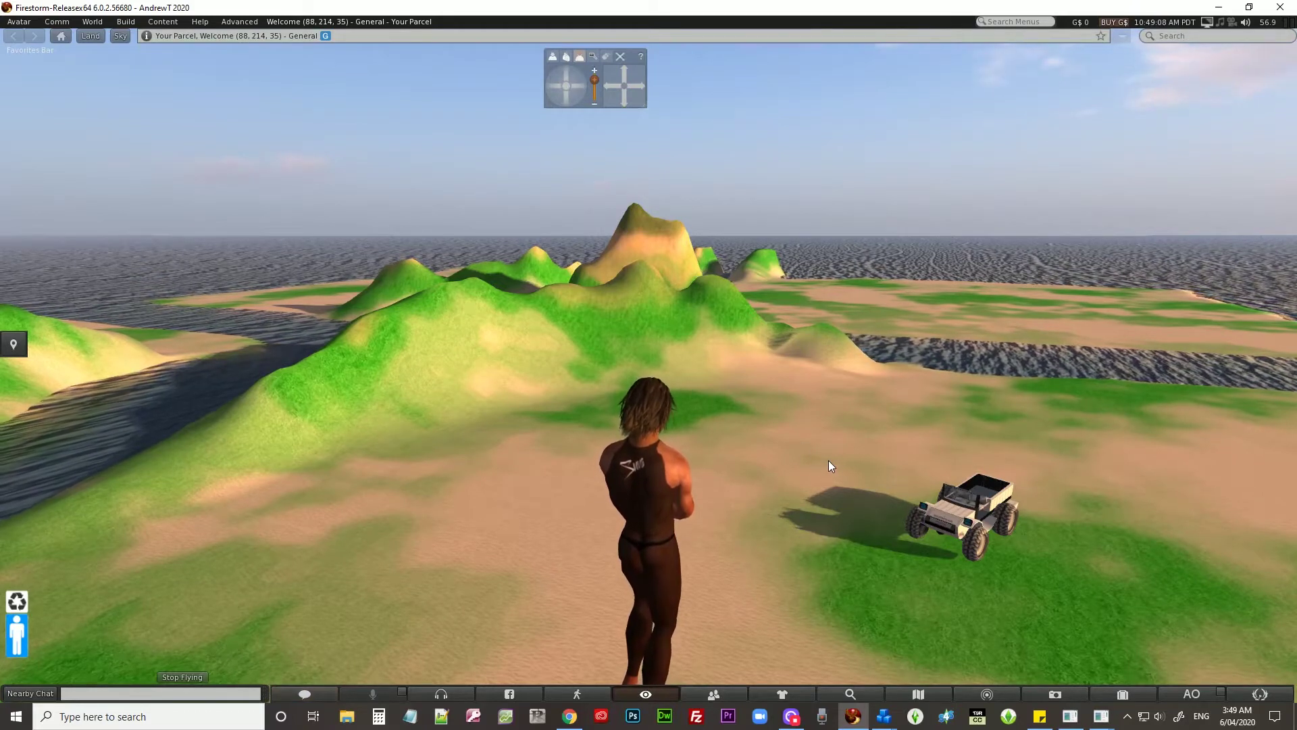
key(Page_Up)
- Examine the Bots subfolders inside the Objects folder of the avatar's inventory and close the inventory
key(ctrl+i)
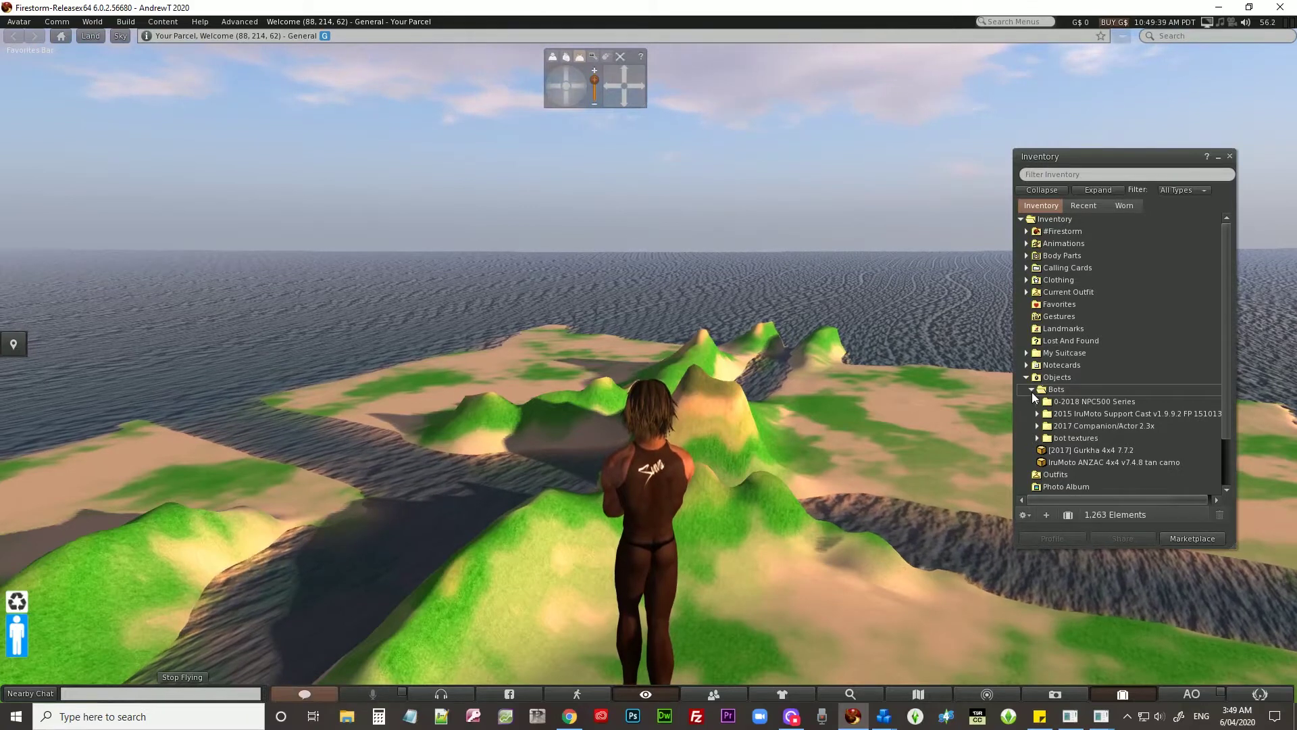
drag(1224, 325, 1223, 382)
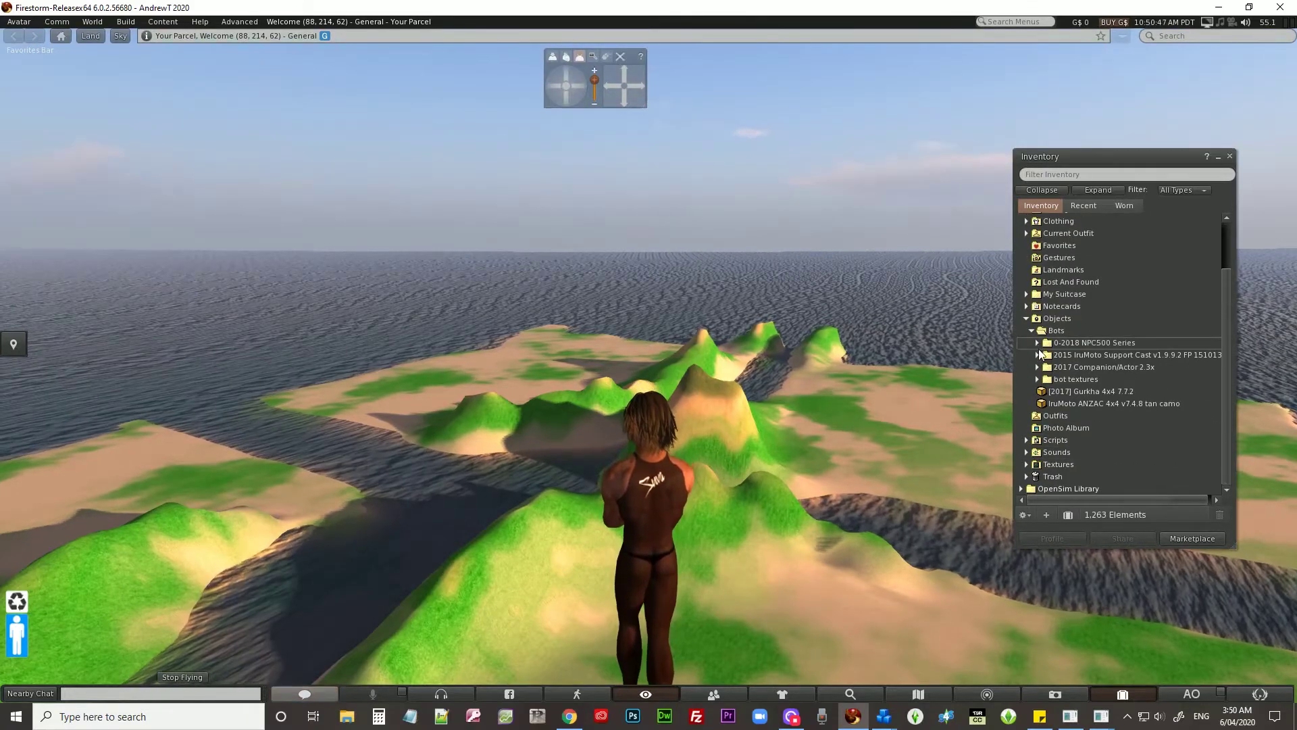
click(1039, 344)
click(1038, 344)
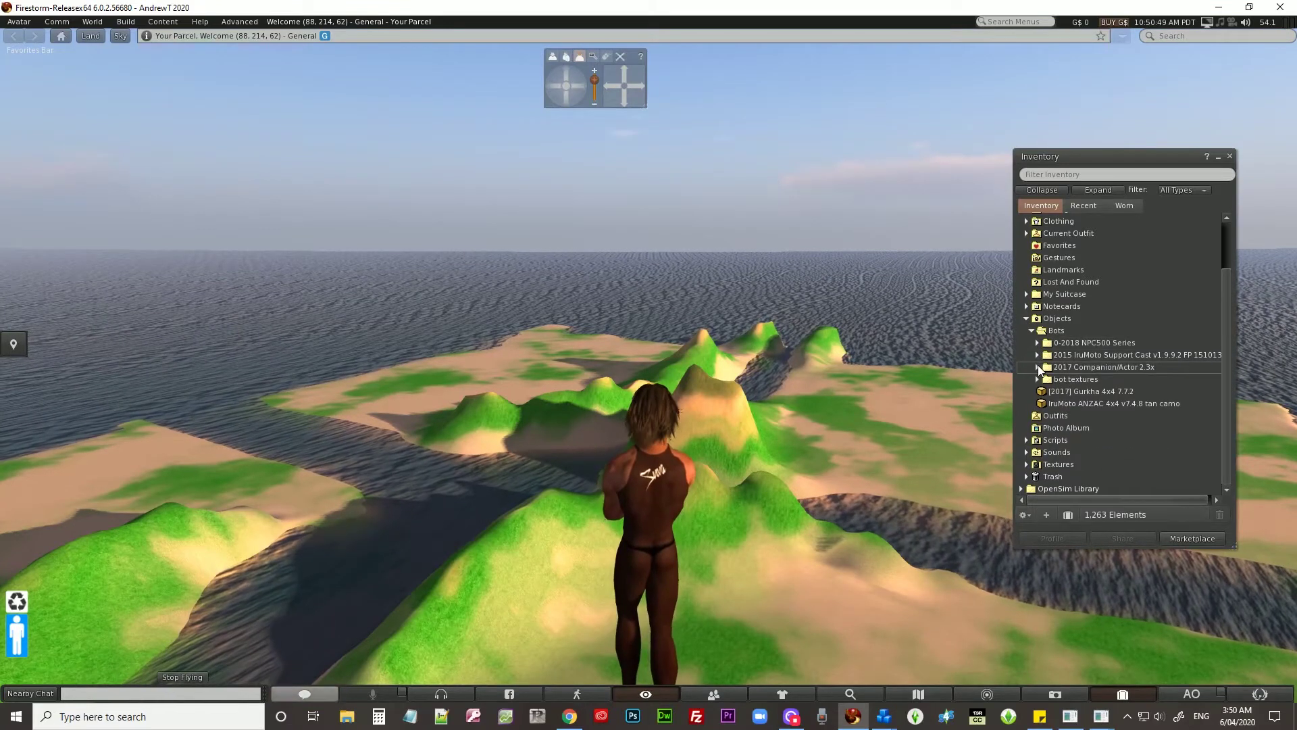
click(1038, 367)
click(1230, 156)
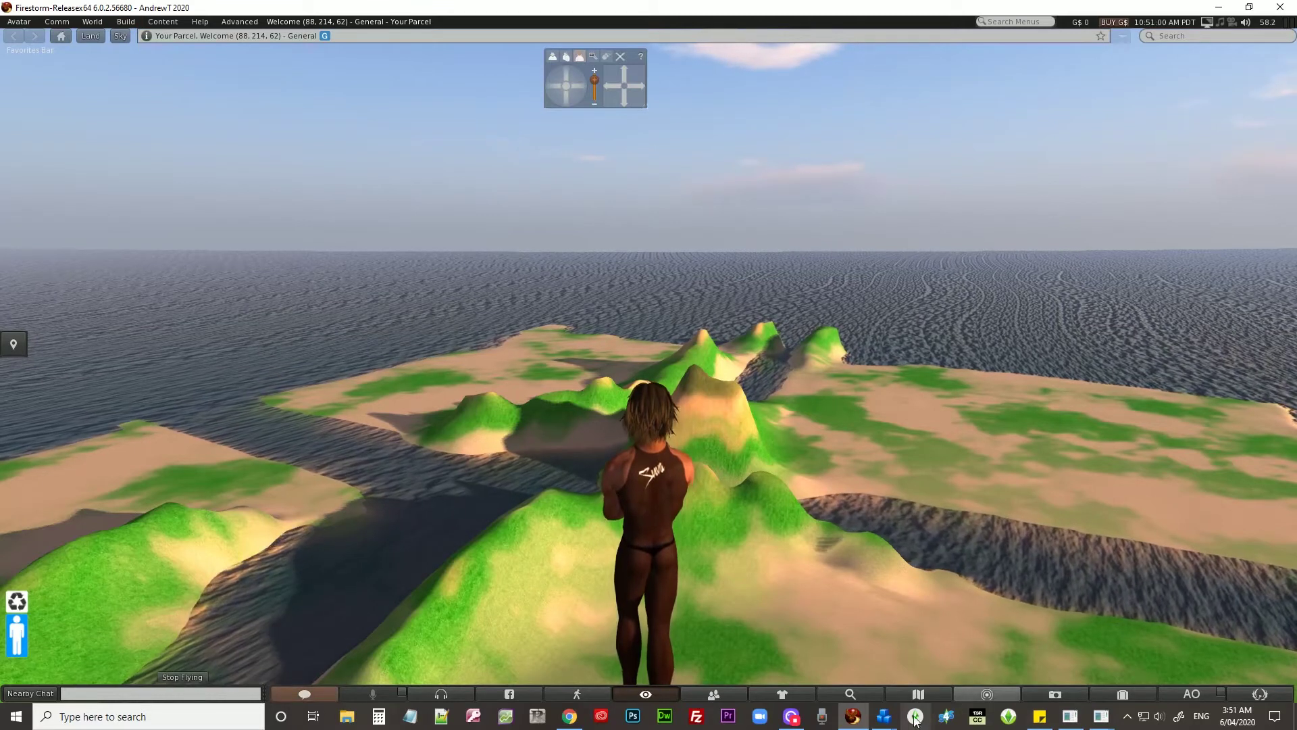
- Switch to DreamGrid and start a region OAR load with Welcome as the target region
mouse_move(884, 717)
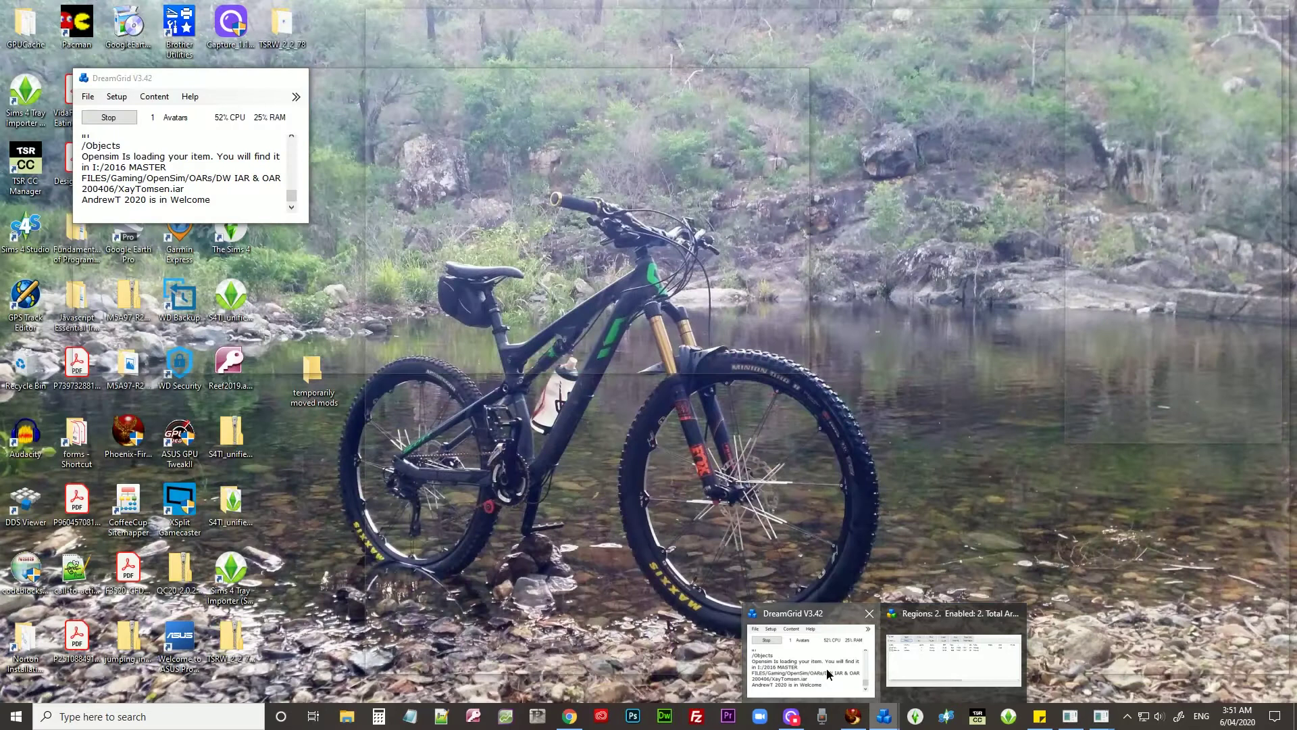
click(826, 668)
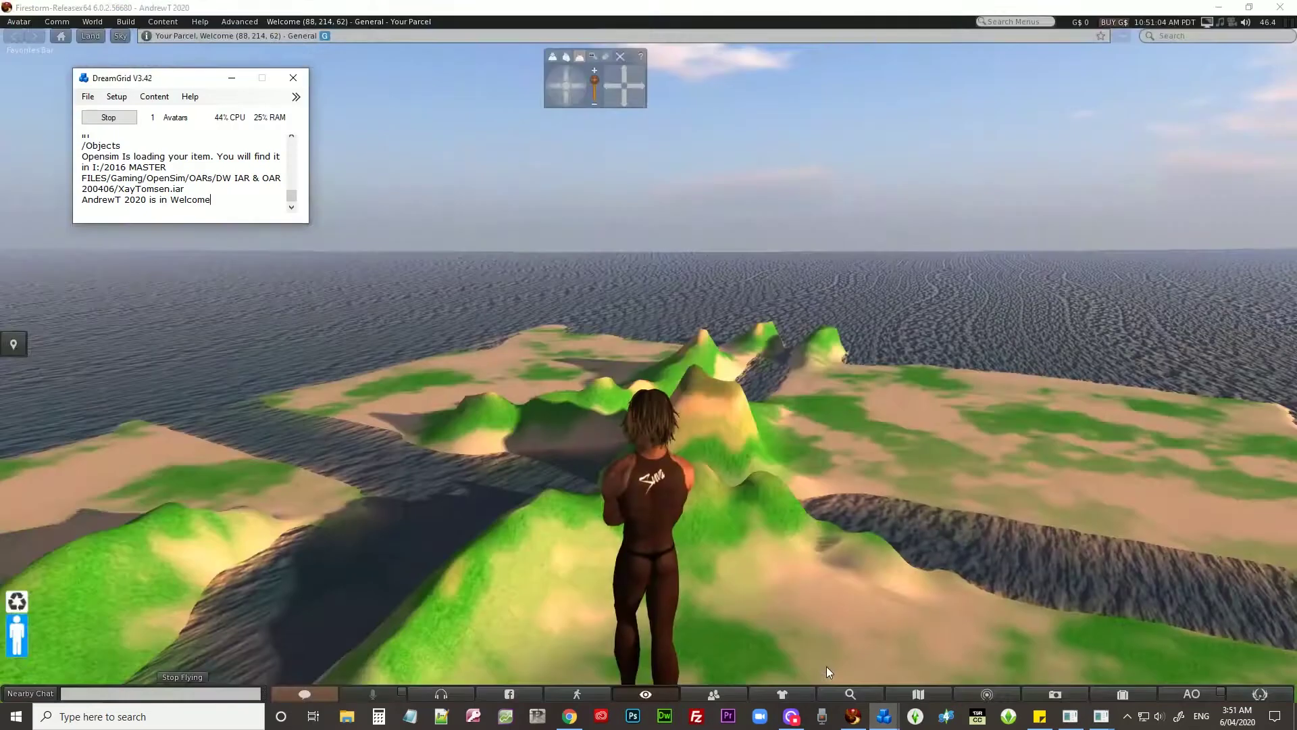
click(156, 98)
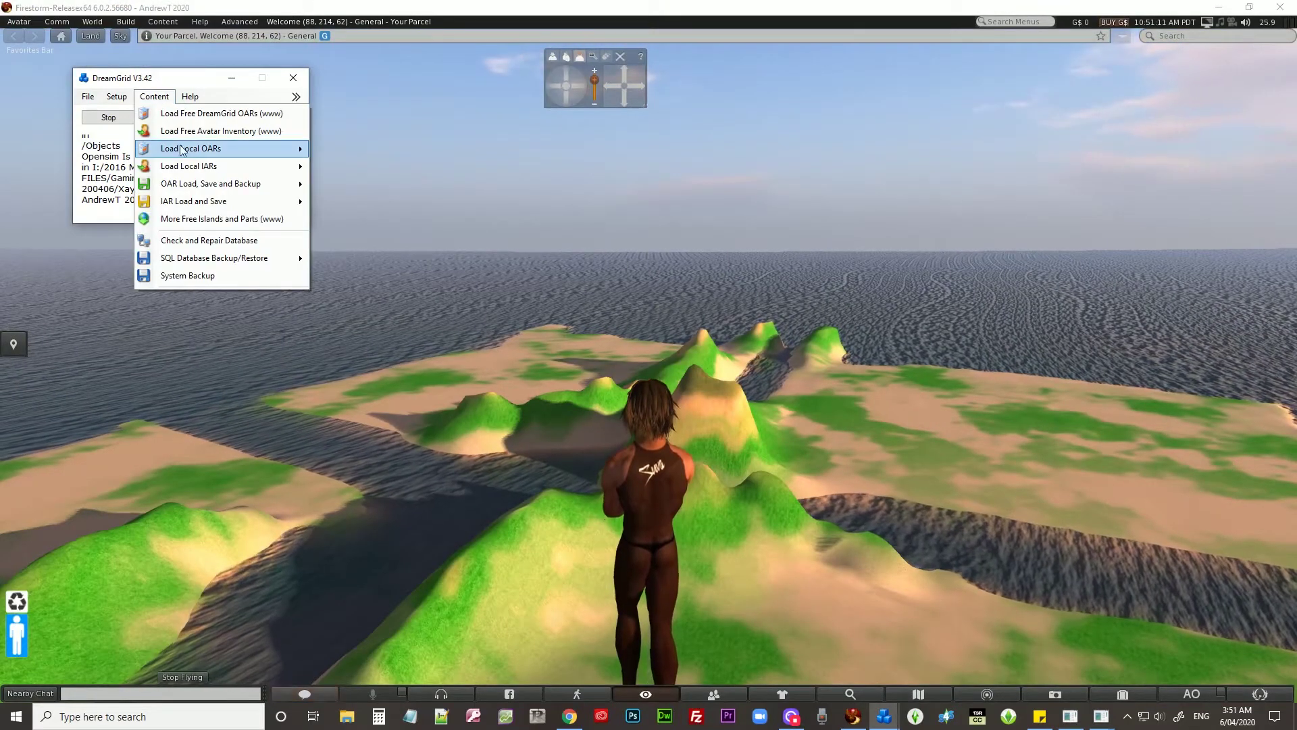
mouse_move(194, 187)
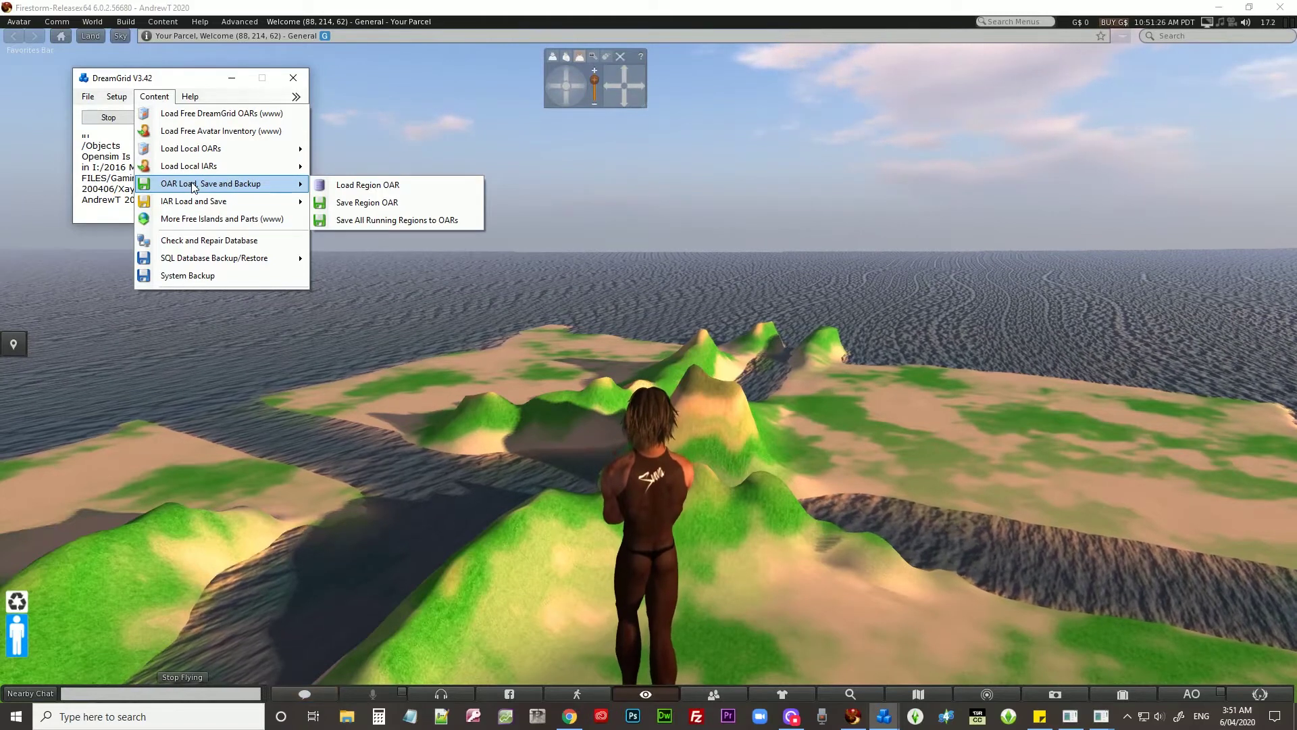
click(382, 185)
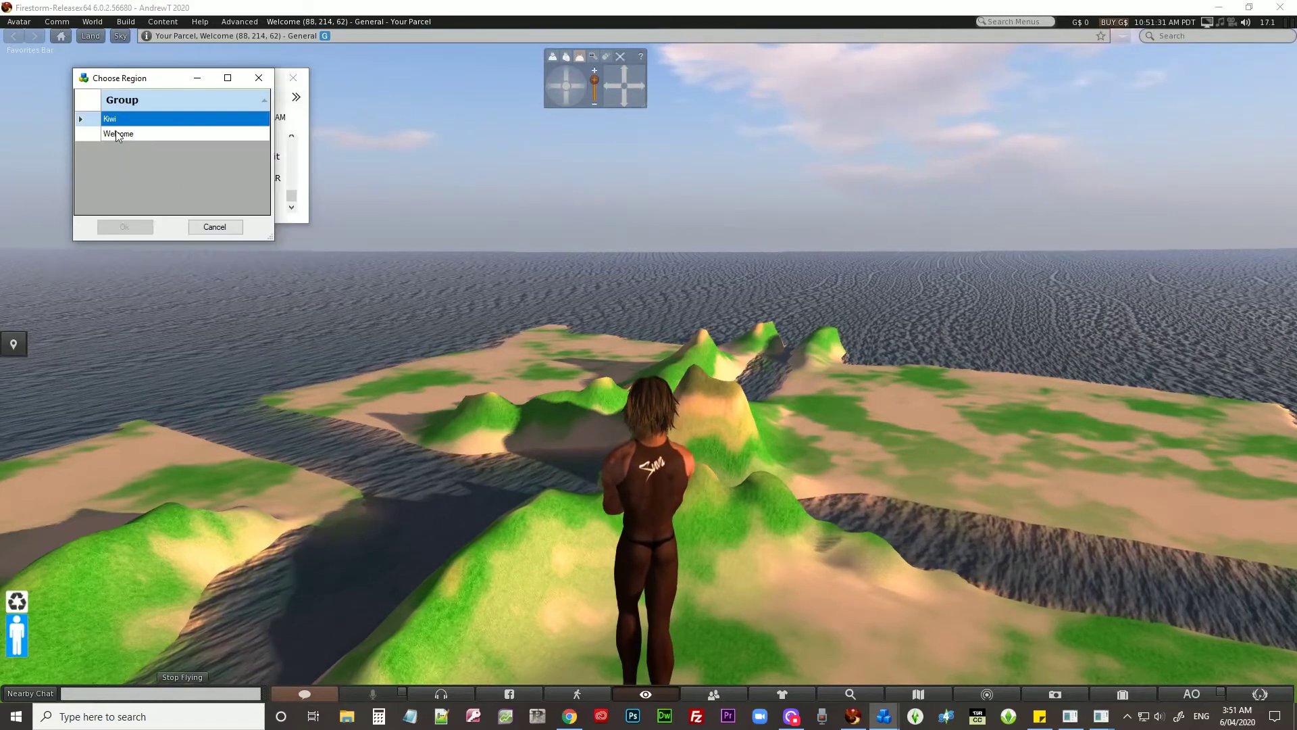
click(86, 133)
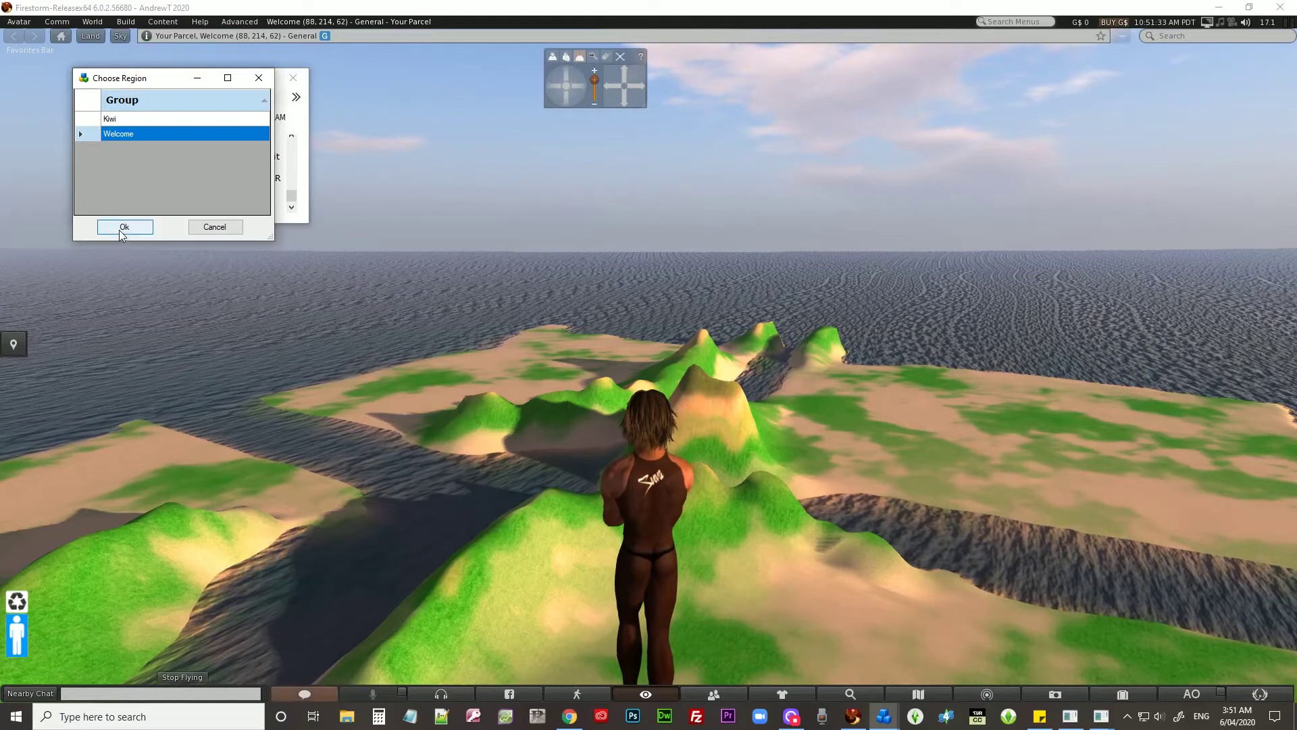
click(123, 227)
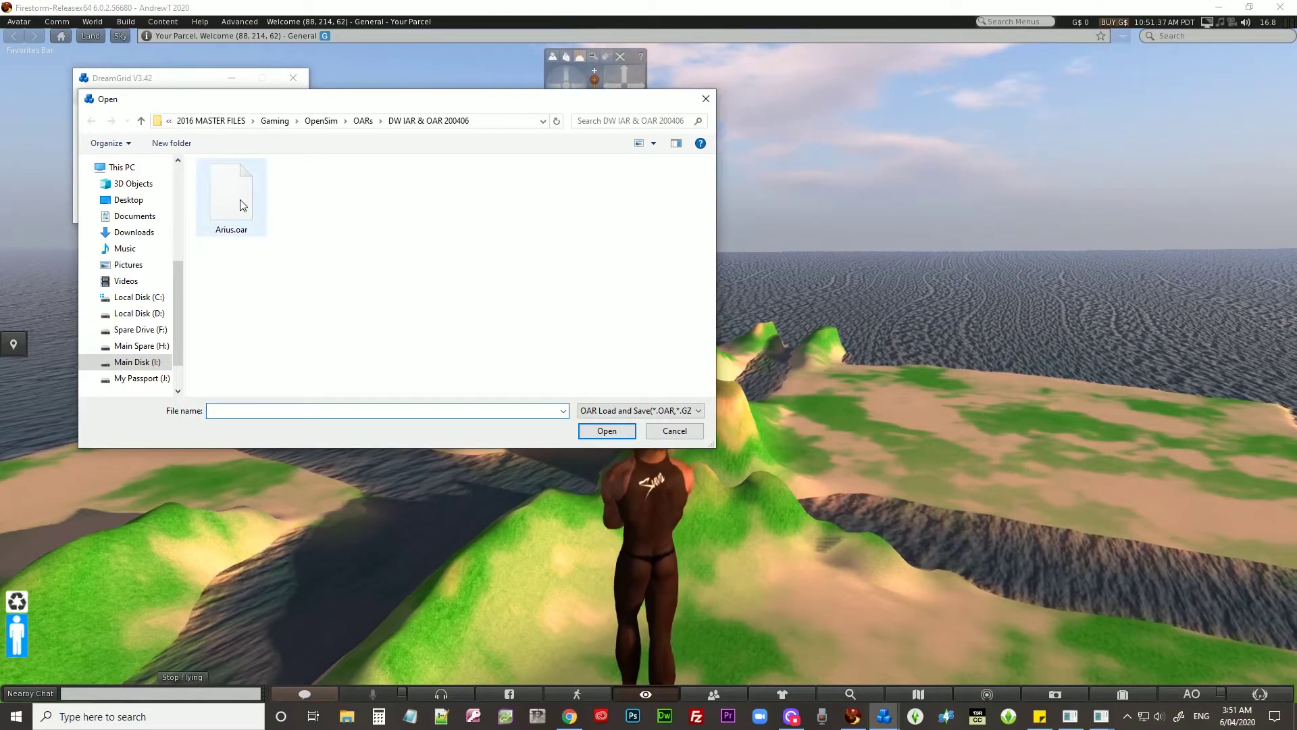
- Load Arius.oar at location 0,0 of the region and make a backup first
double_click(241, 201)
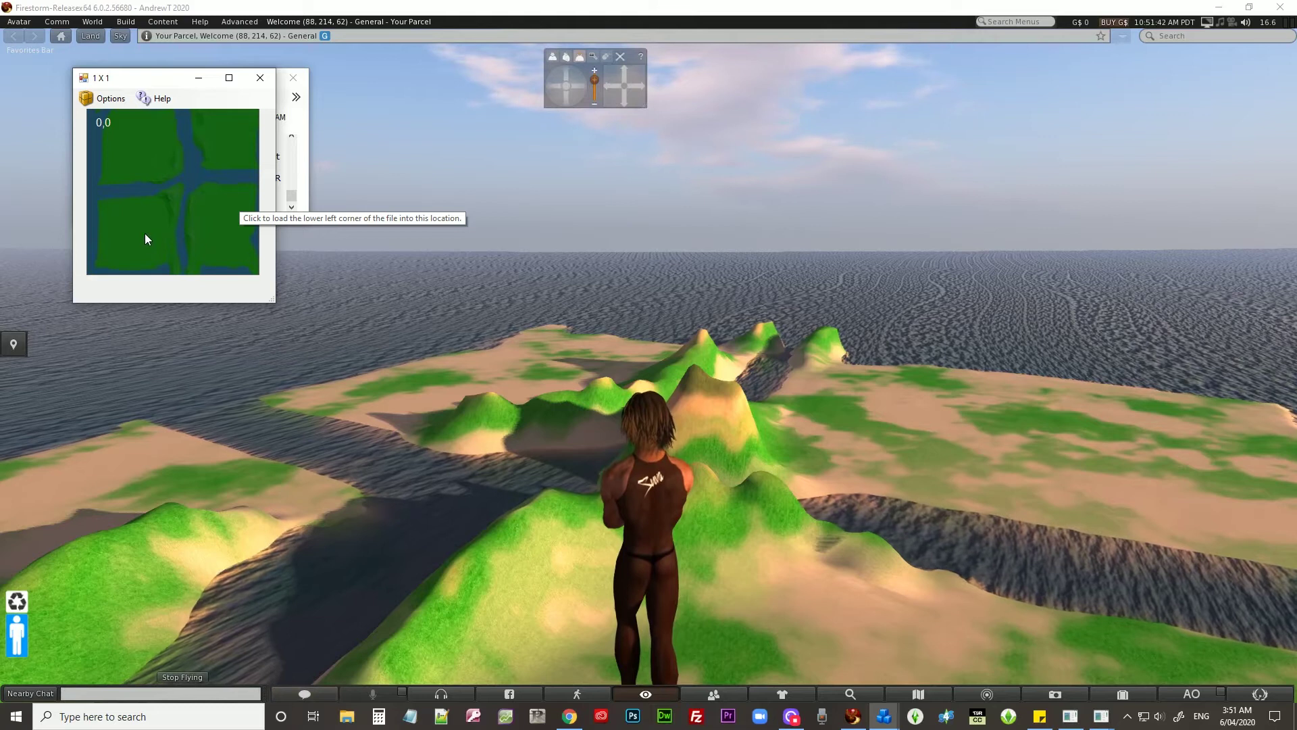
click(112, 263)
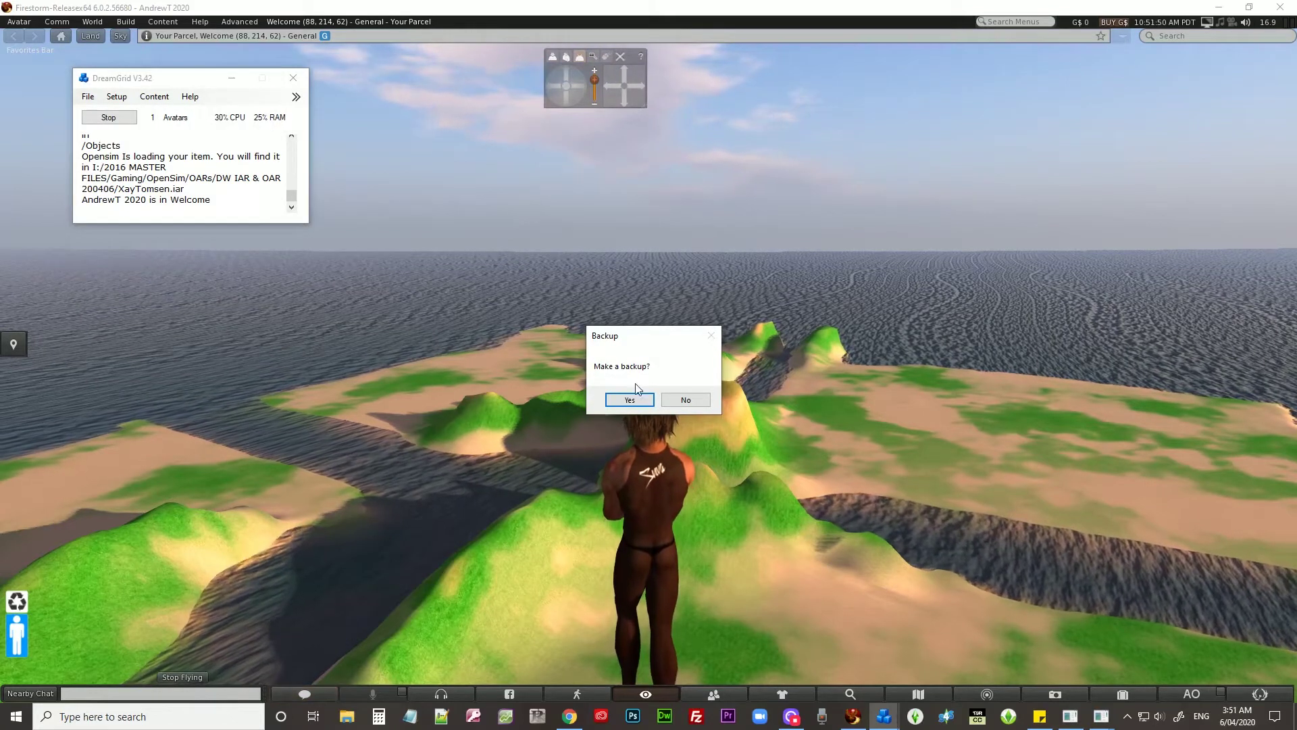
click(630, 400)
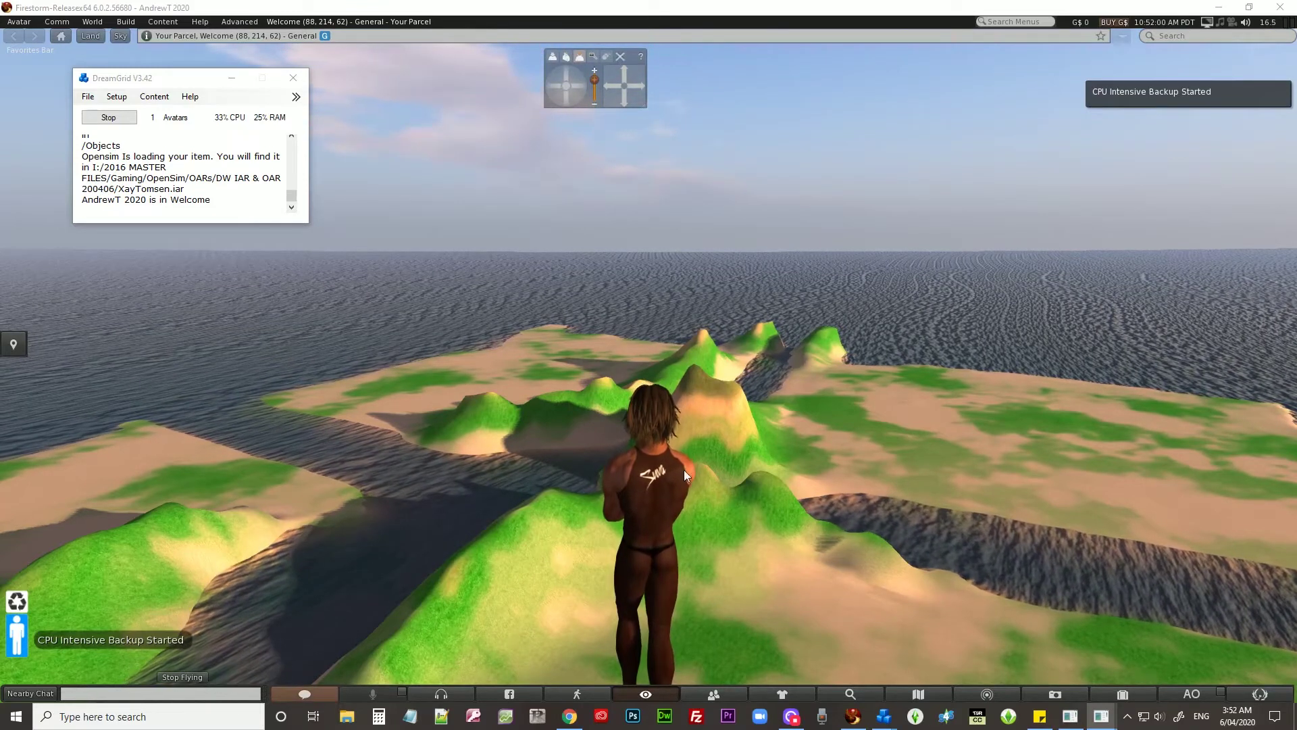
- Check the processes' resource use in Task Manager during the OAR load and close it
mouse_move(778, 726)
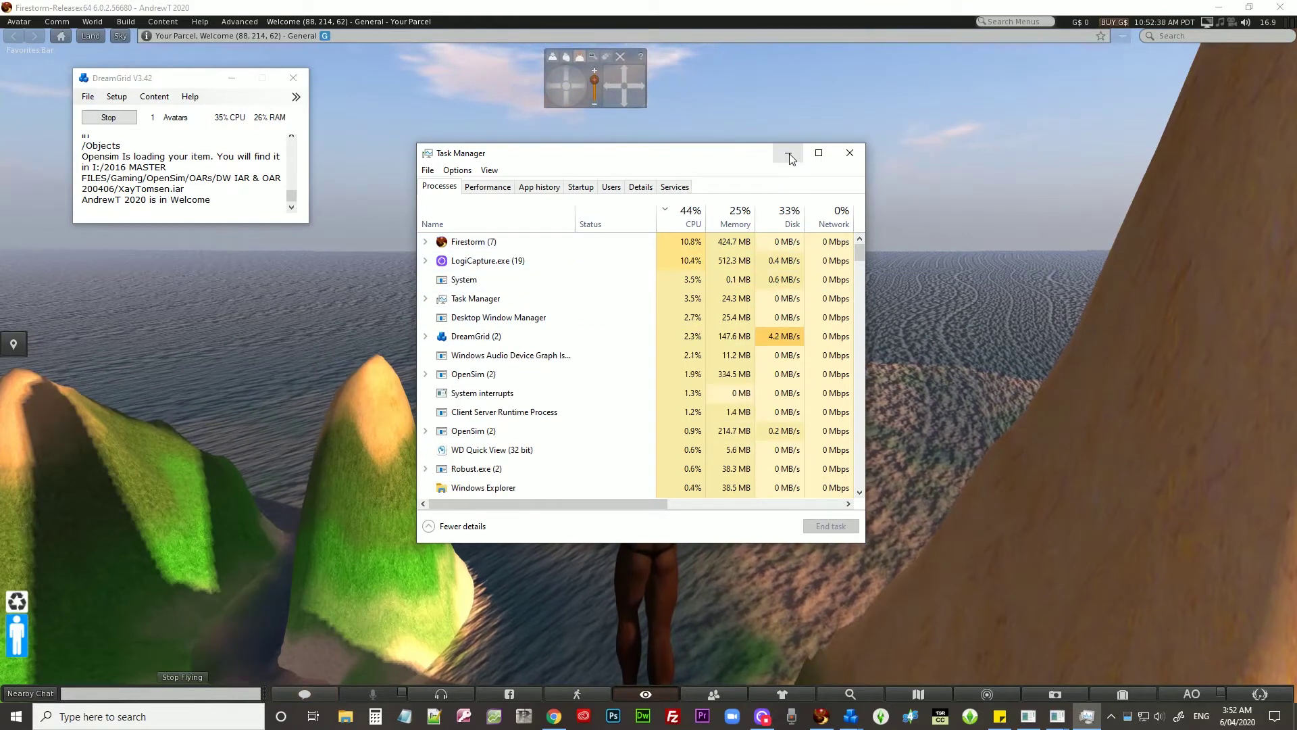
click(850, 153)
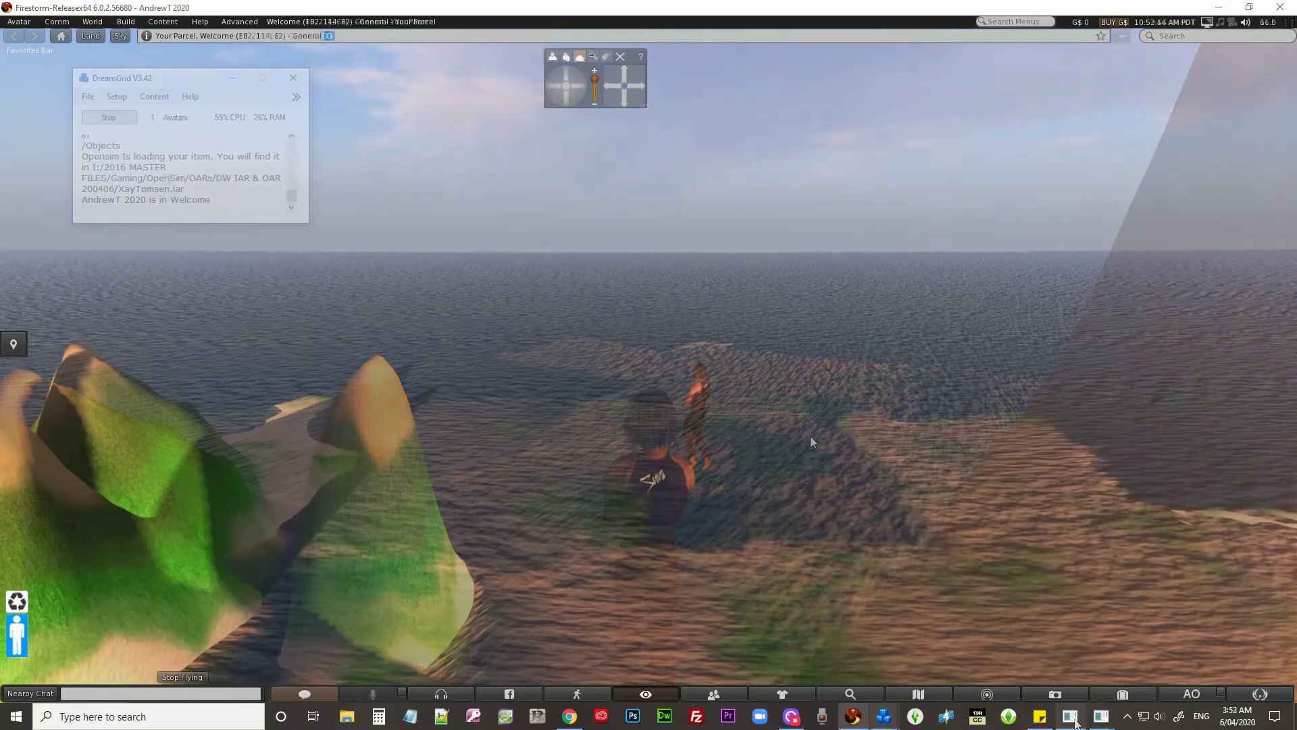
- Read the OAR loading log in the Welcome region console, glance at the Robust console, and minimize both
mouse_move(1078, 725)
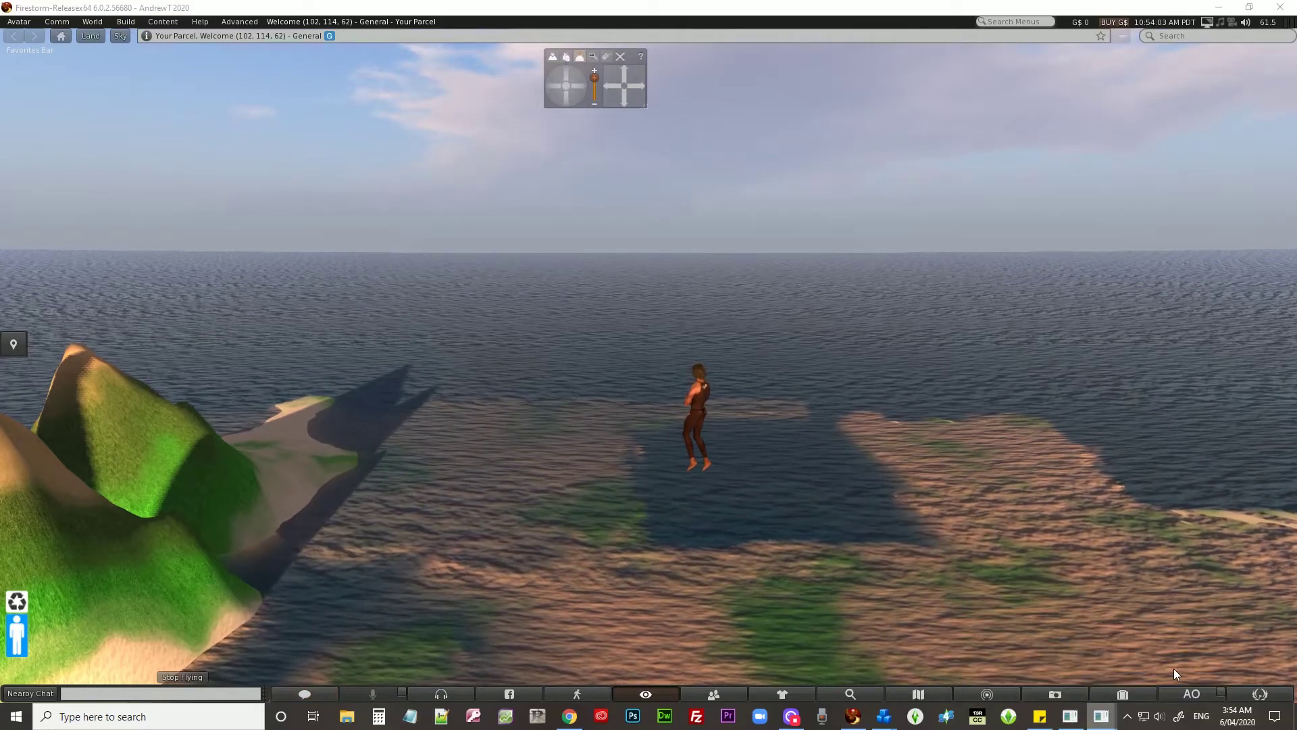
click(1174, 667)
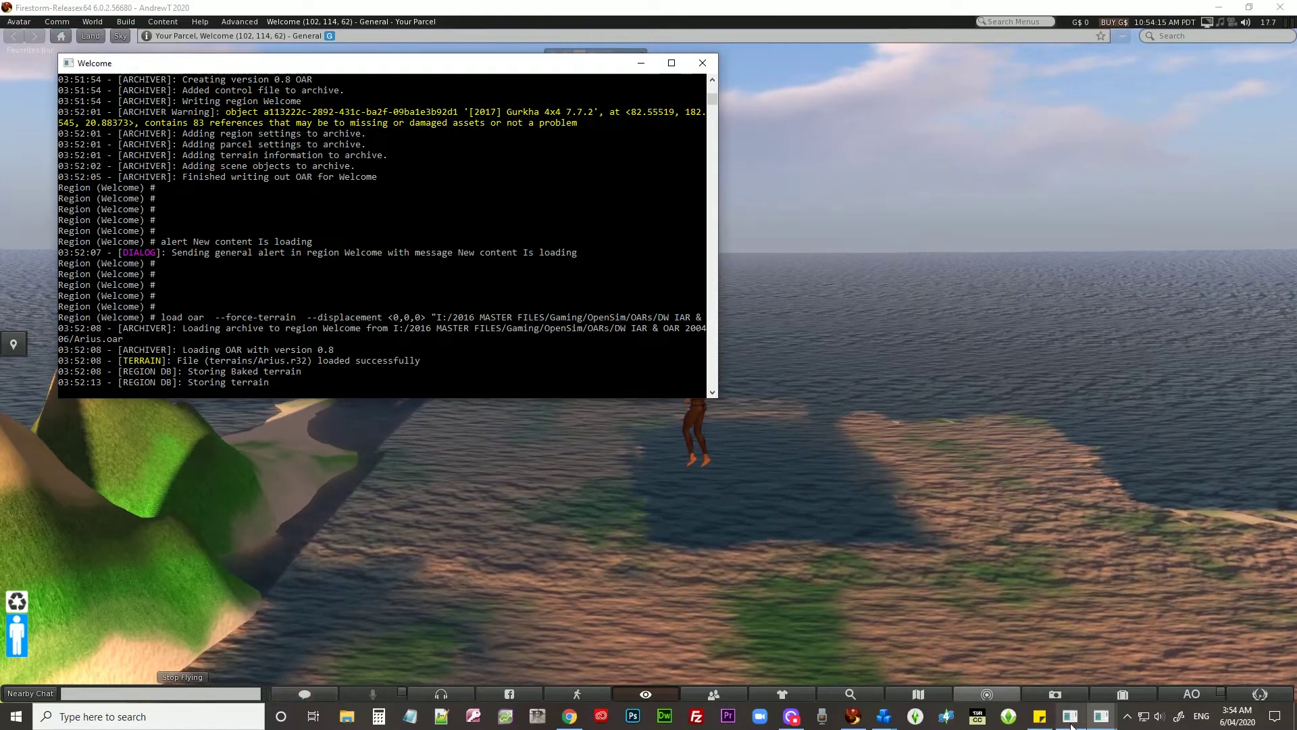
click(987, 694)
click(1072, 723)
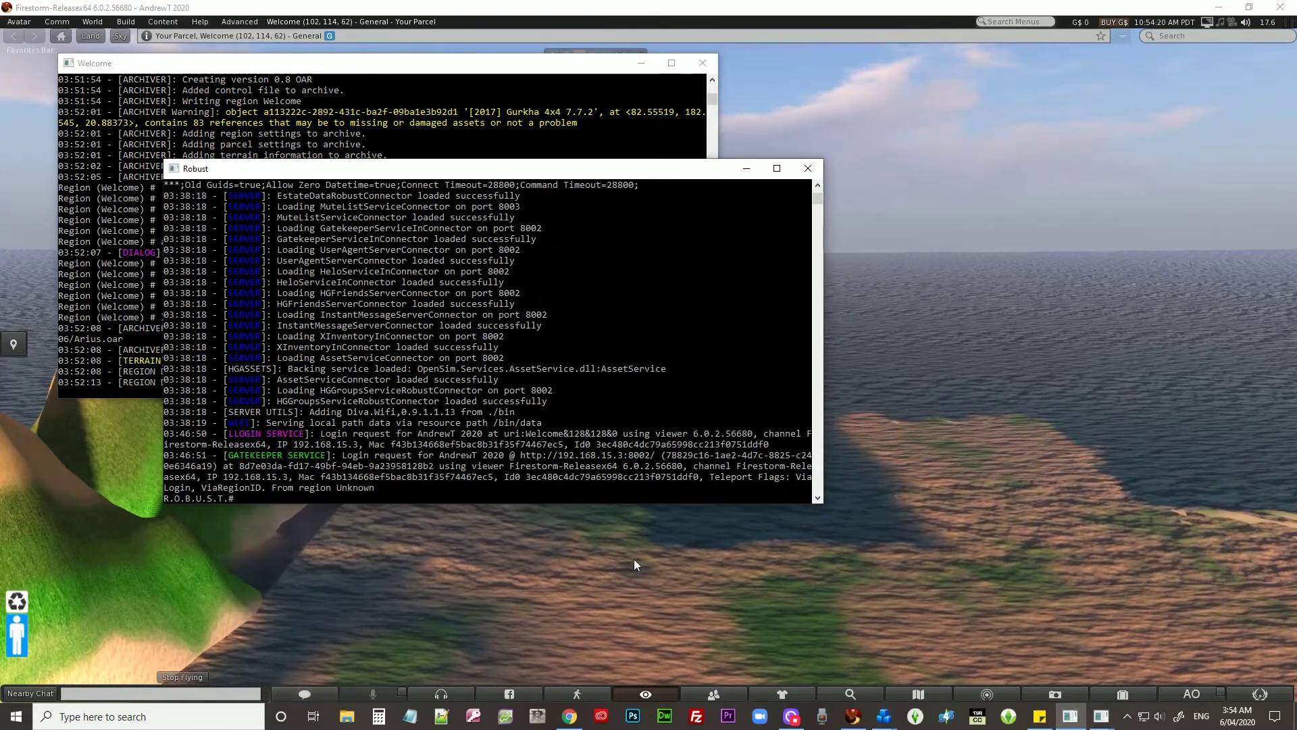
click(749, 170)
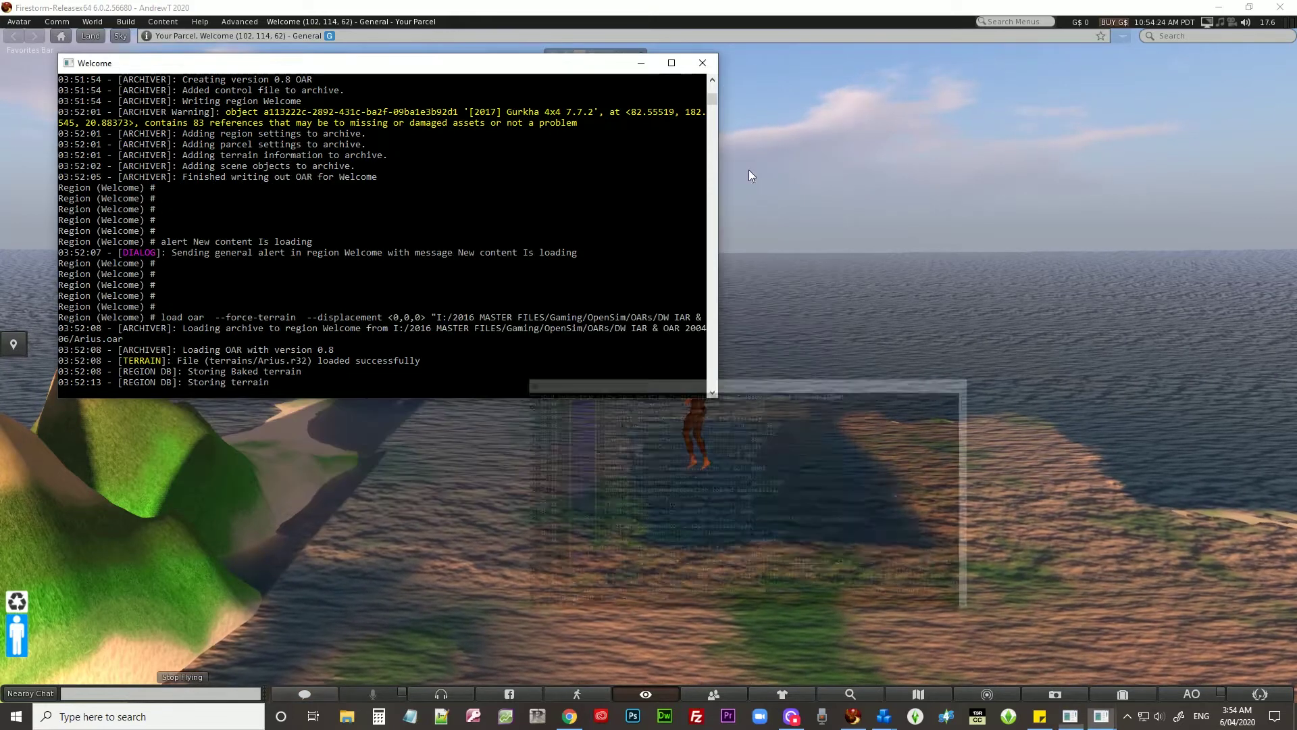
mouse_move(1073, 721)
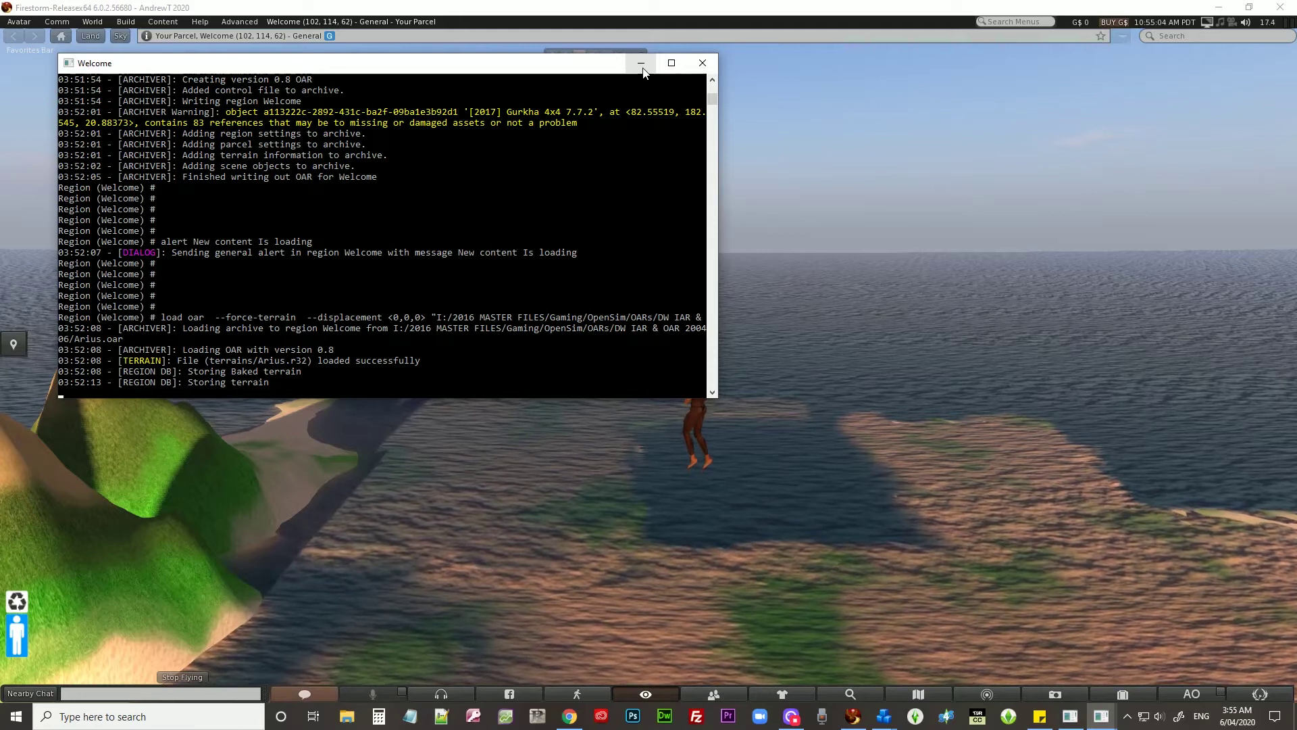
click(642, 67)
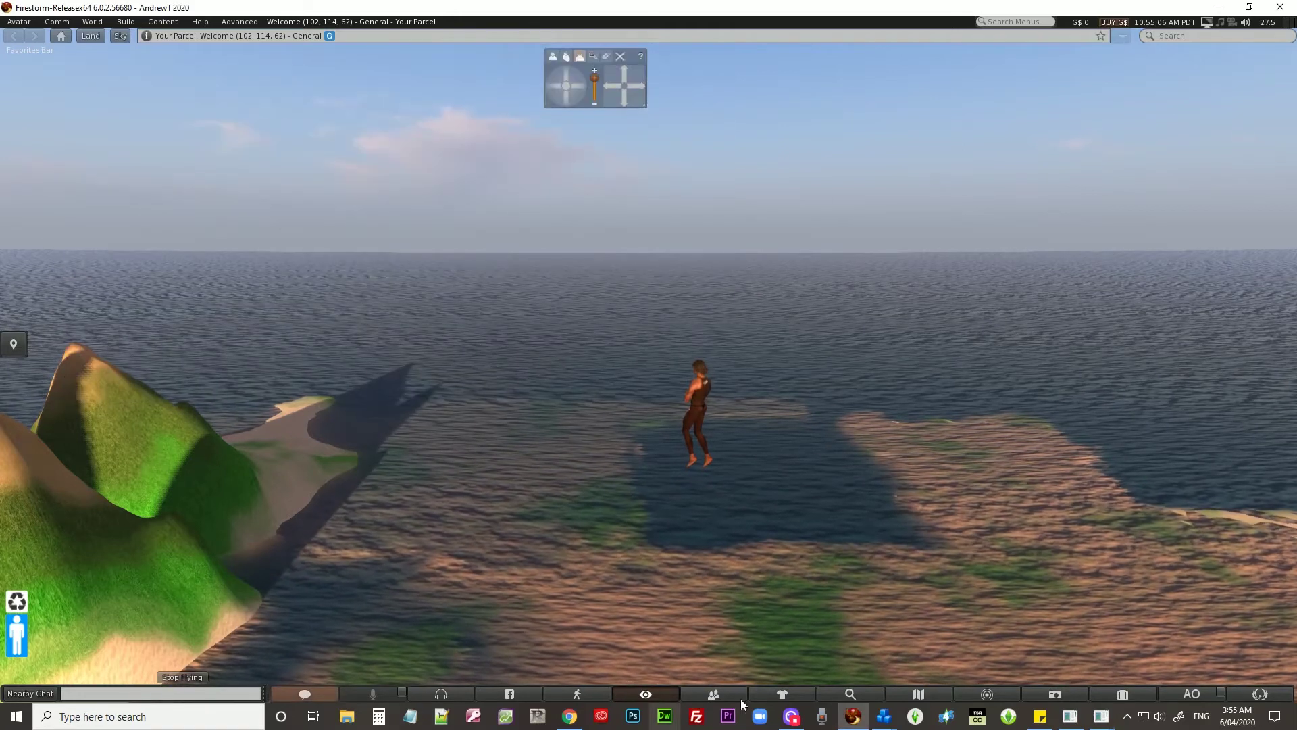
- Examine the Welcome region and its surroundings on the world map at different scales
click(896, 693)
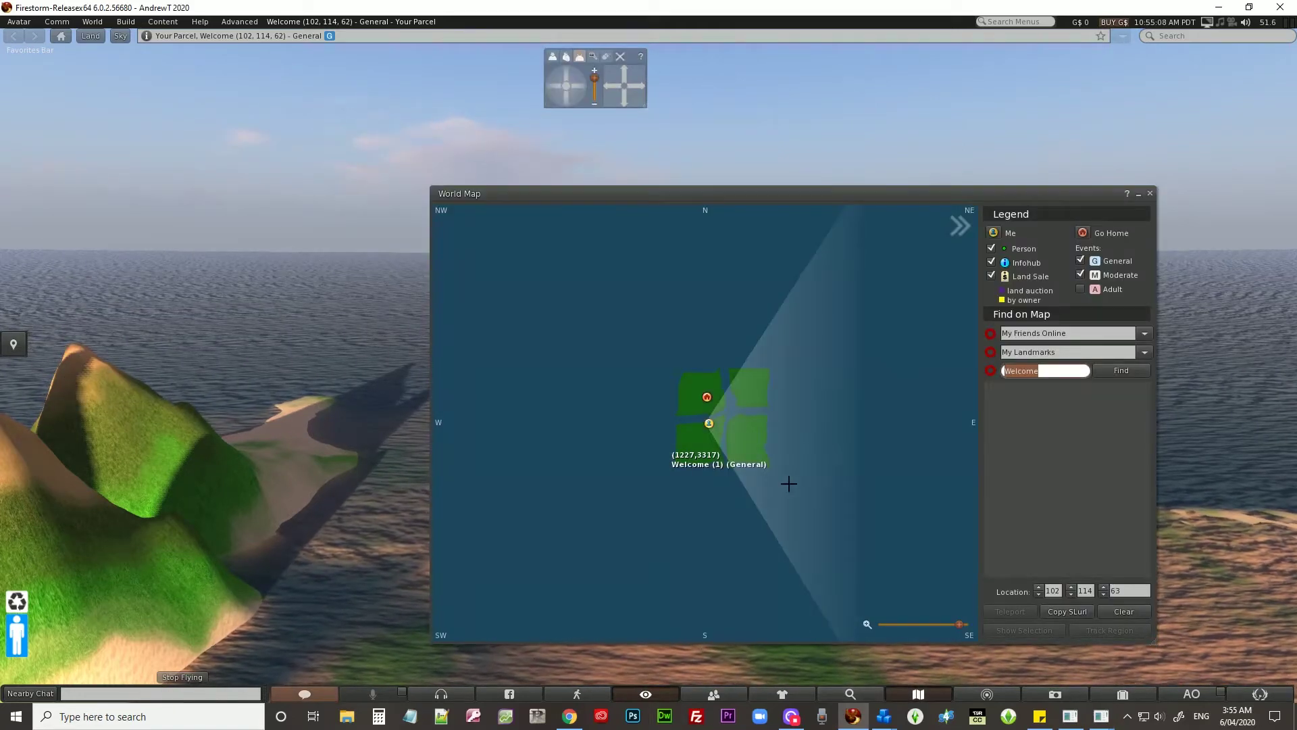
drag(856, 456, 679, 514)
scroll(726, 500, down, 2)
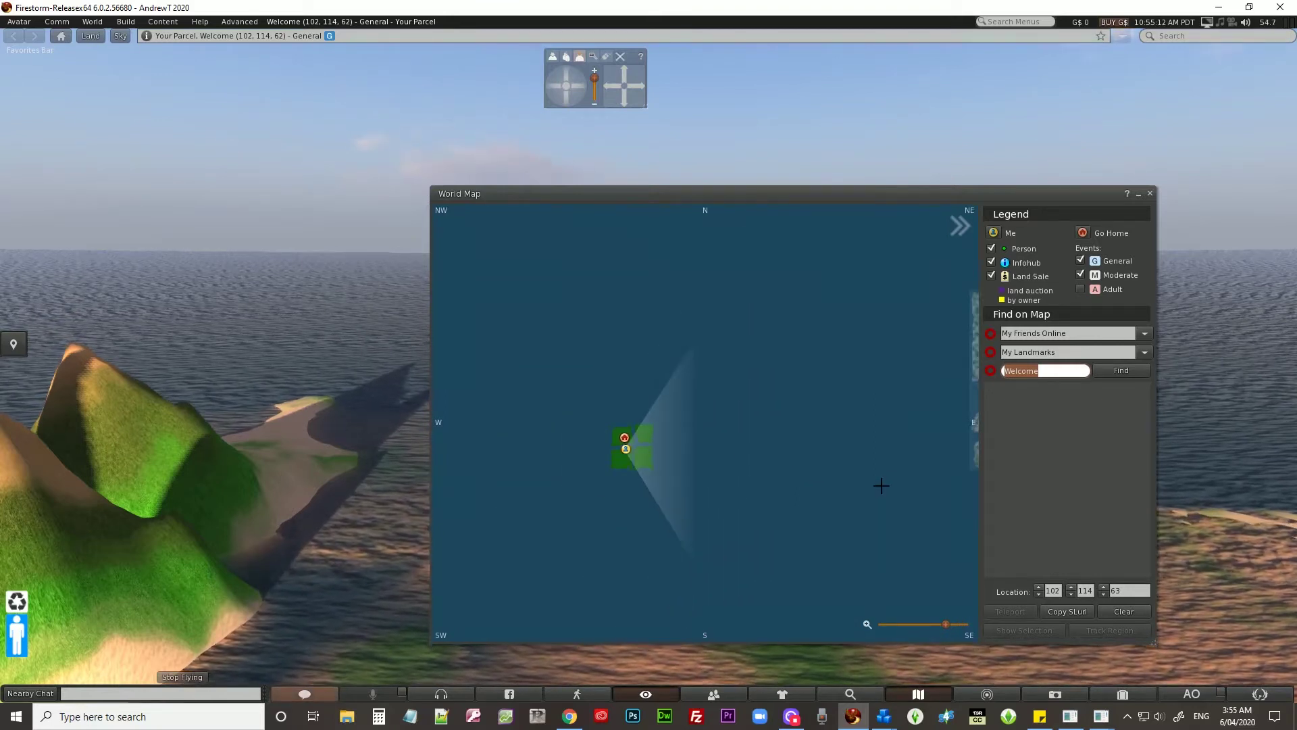
scroll(852, 490, up, 2)
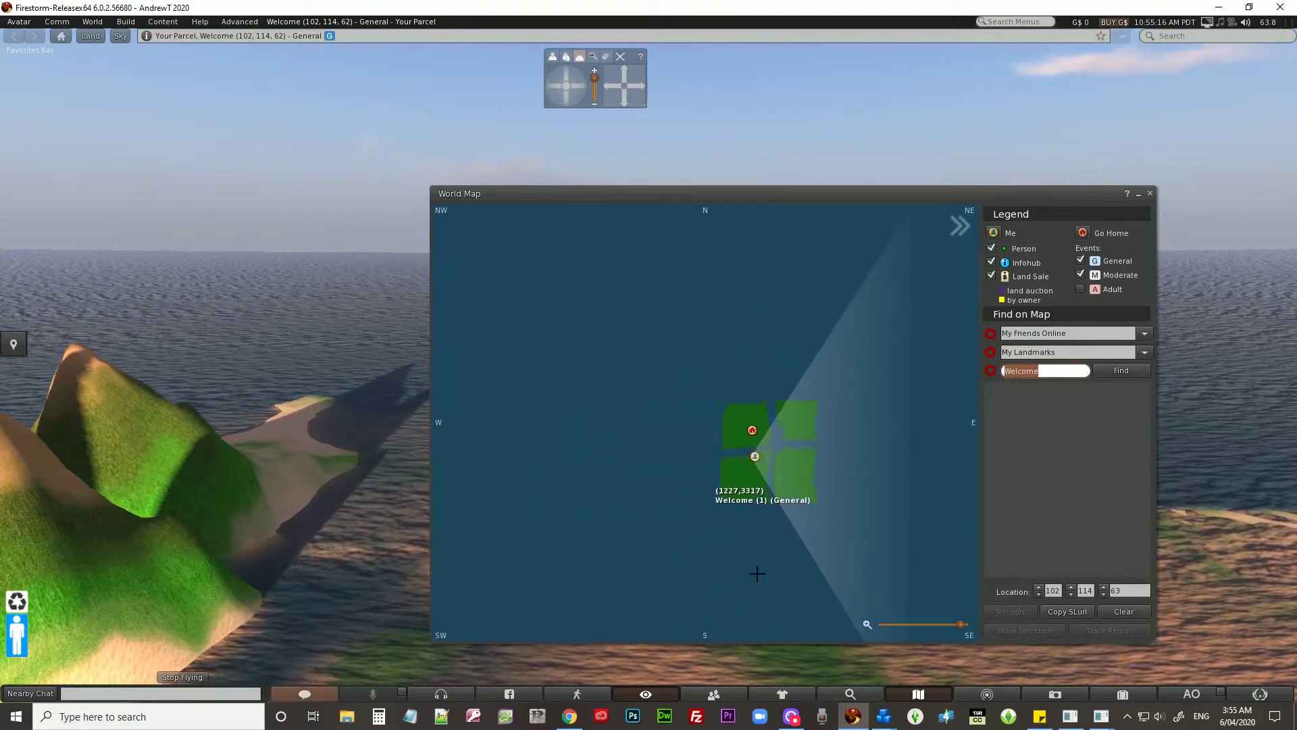
scroll(758, 573, up, 2)
drag(858, 575, 667, 552)
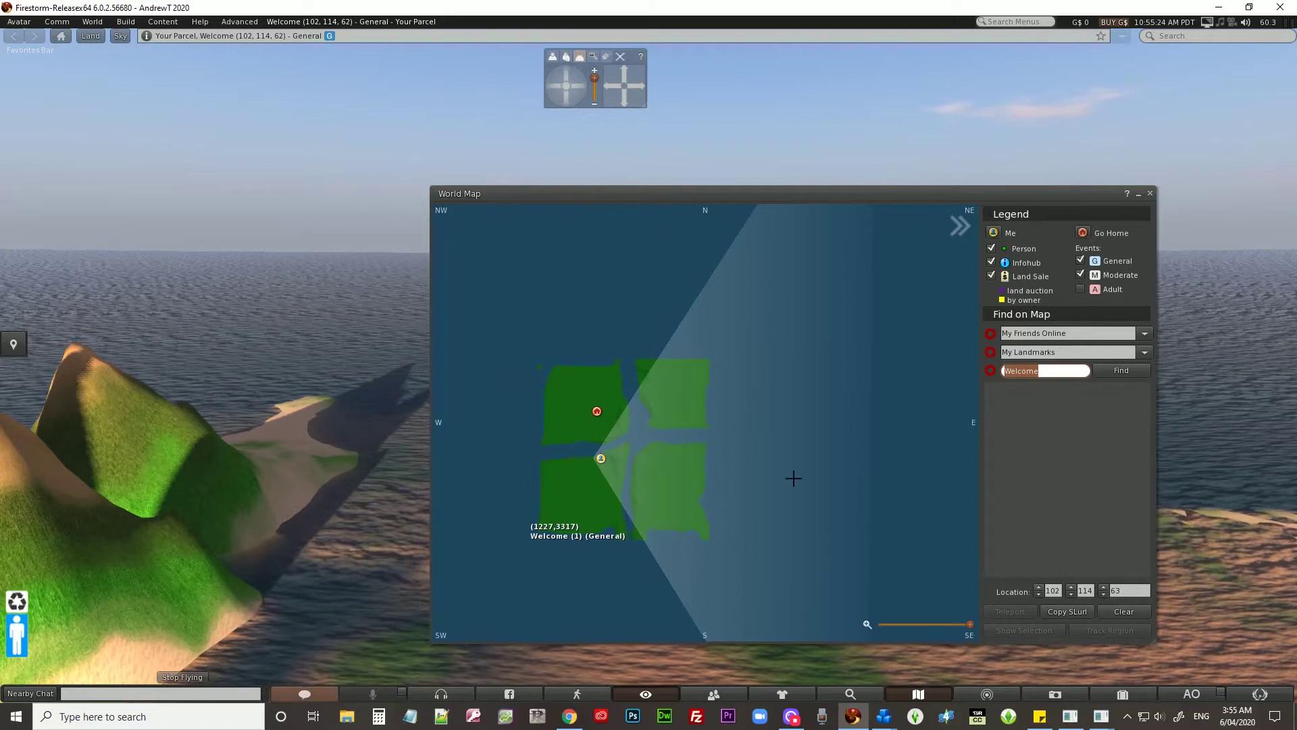
- Examine the Kiwi region east of Welcome on the world map at different scales
drag(907, 493, 698, 497)
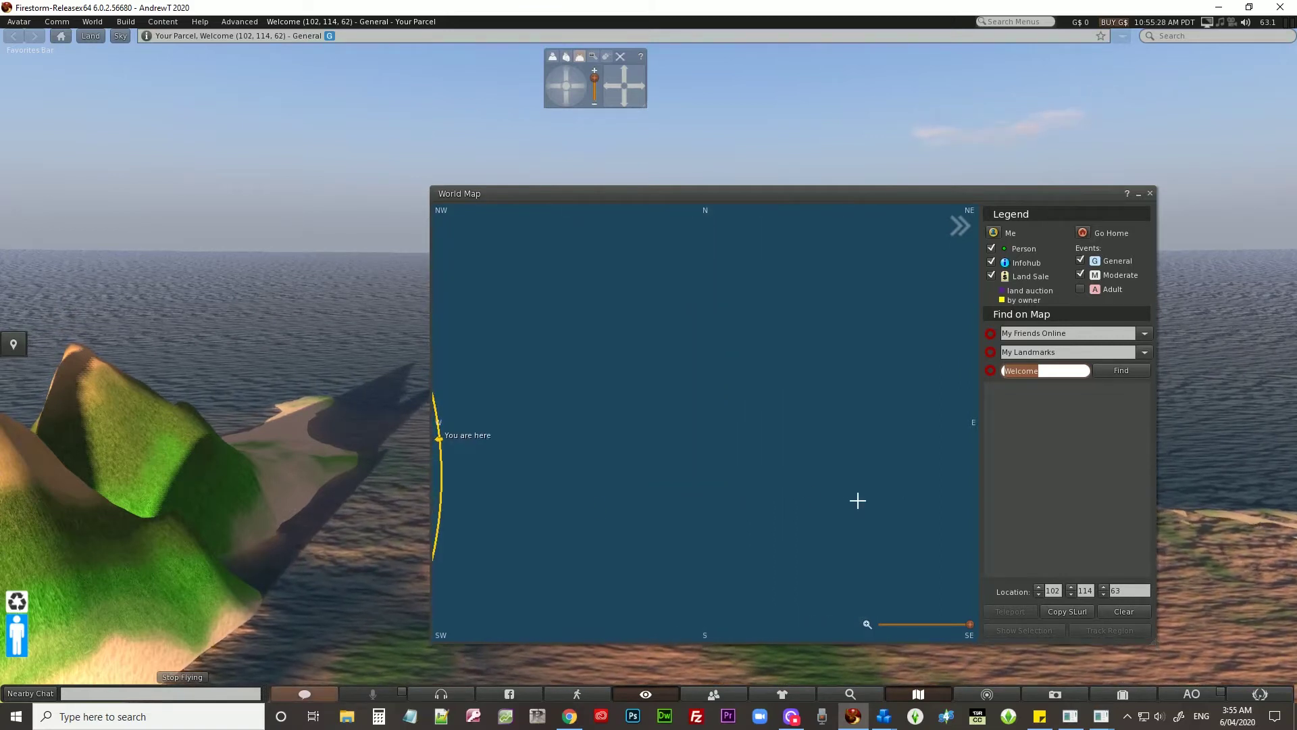
scroll(665, 500, down, 2)
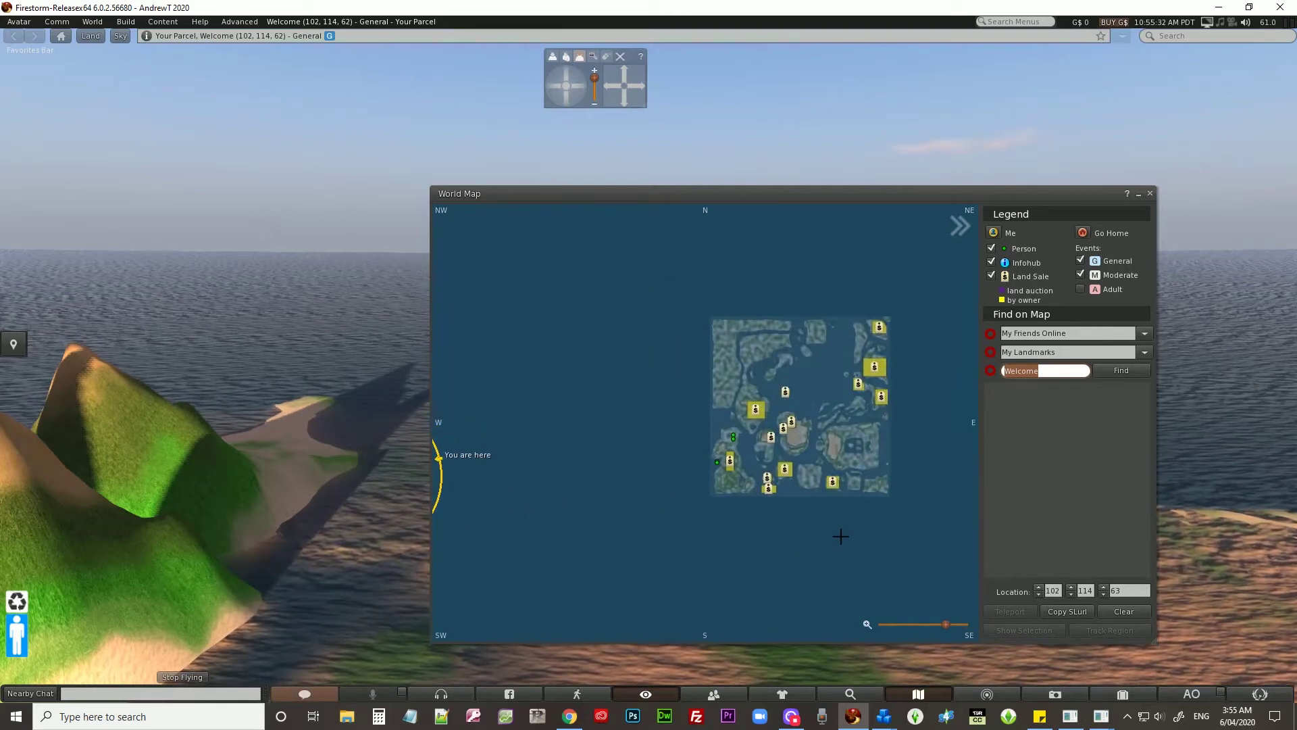
scroll(843, 535, up, 2)
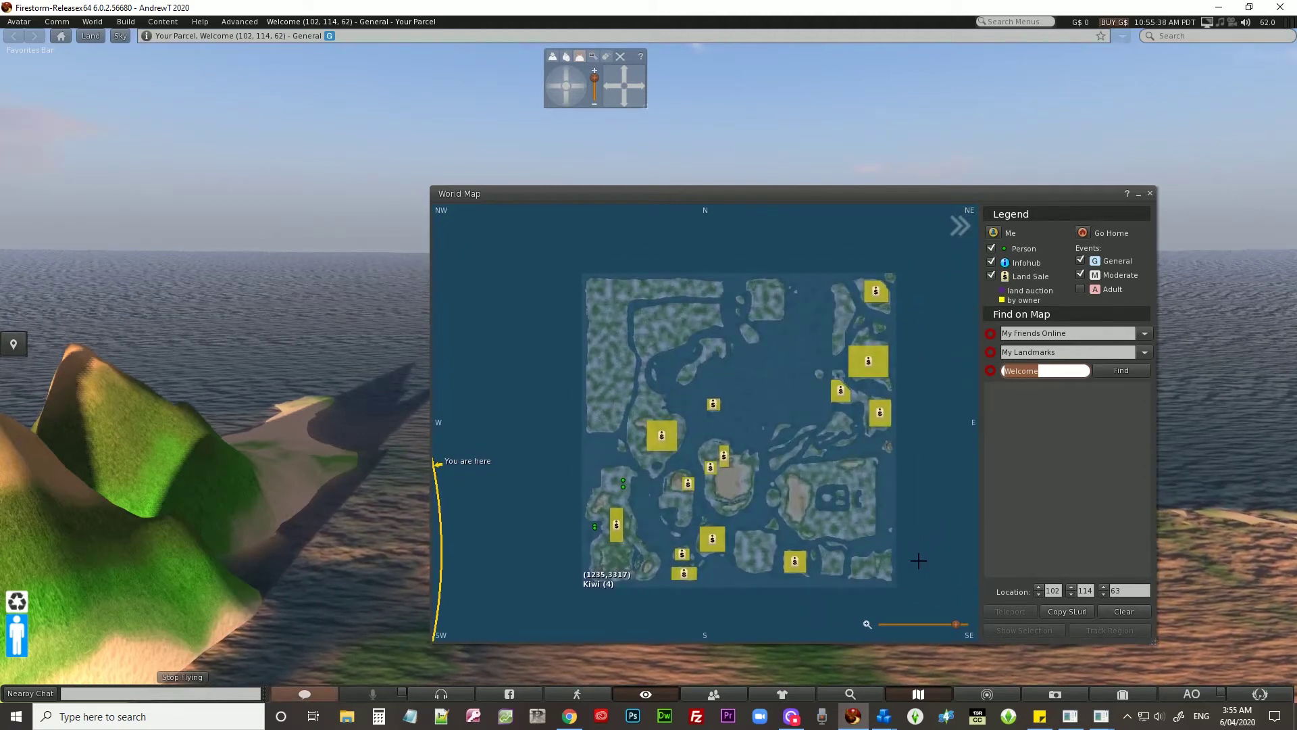
scroll(917, 560, up, 1)
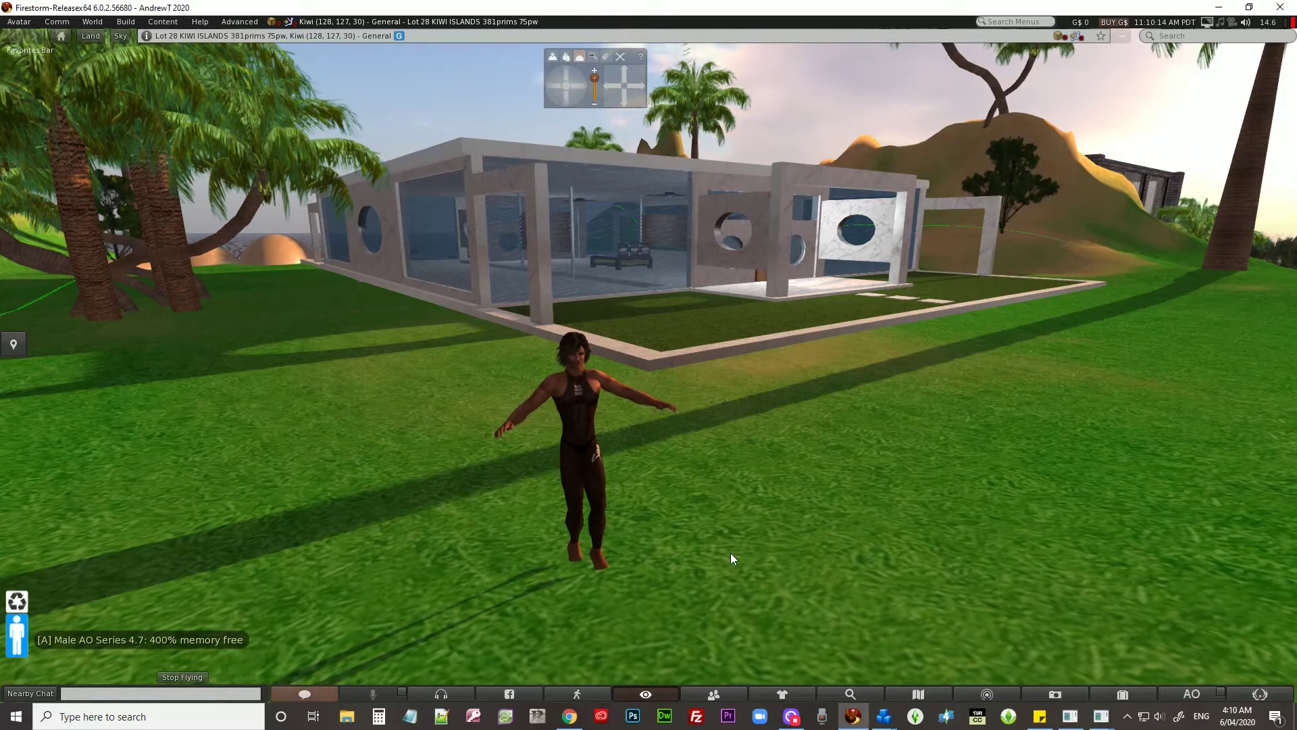
- Look around Lot 28 of the Kiwi region and fly the avatar across it to the Lava building
key(Right)
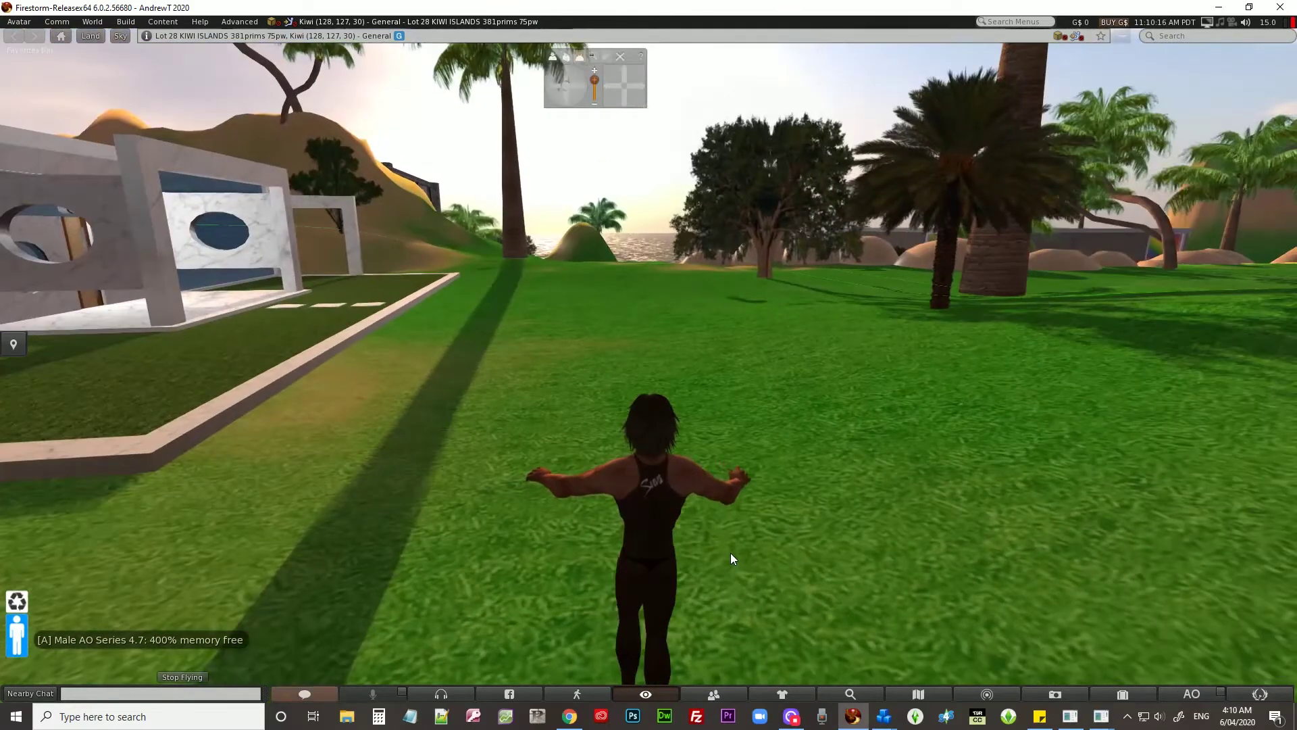
key(Right)
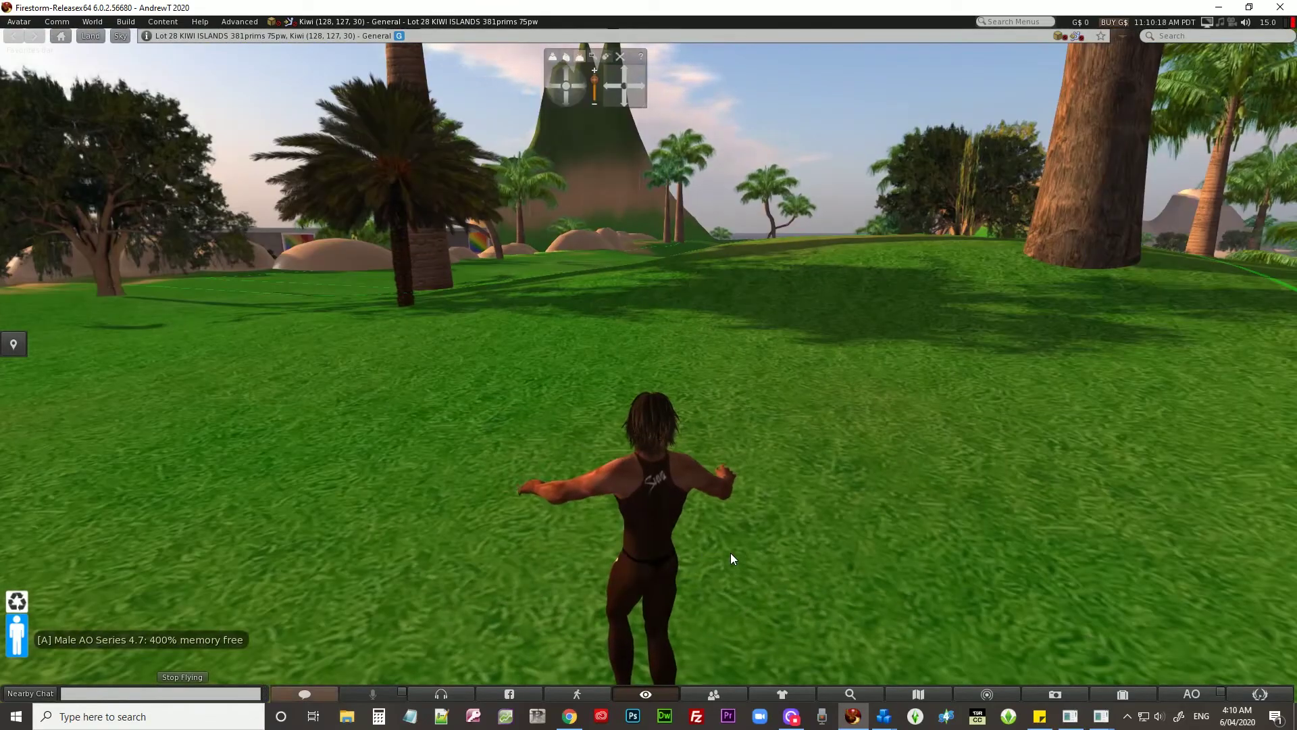
key(Left)
key(Up)
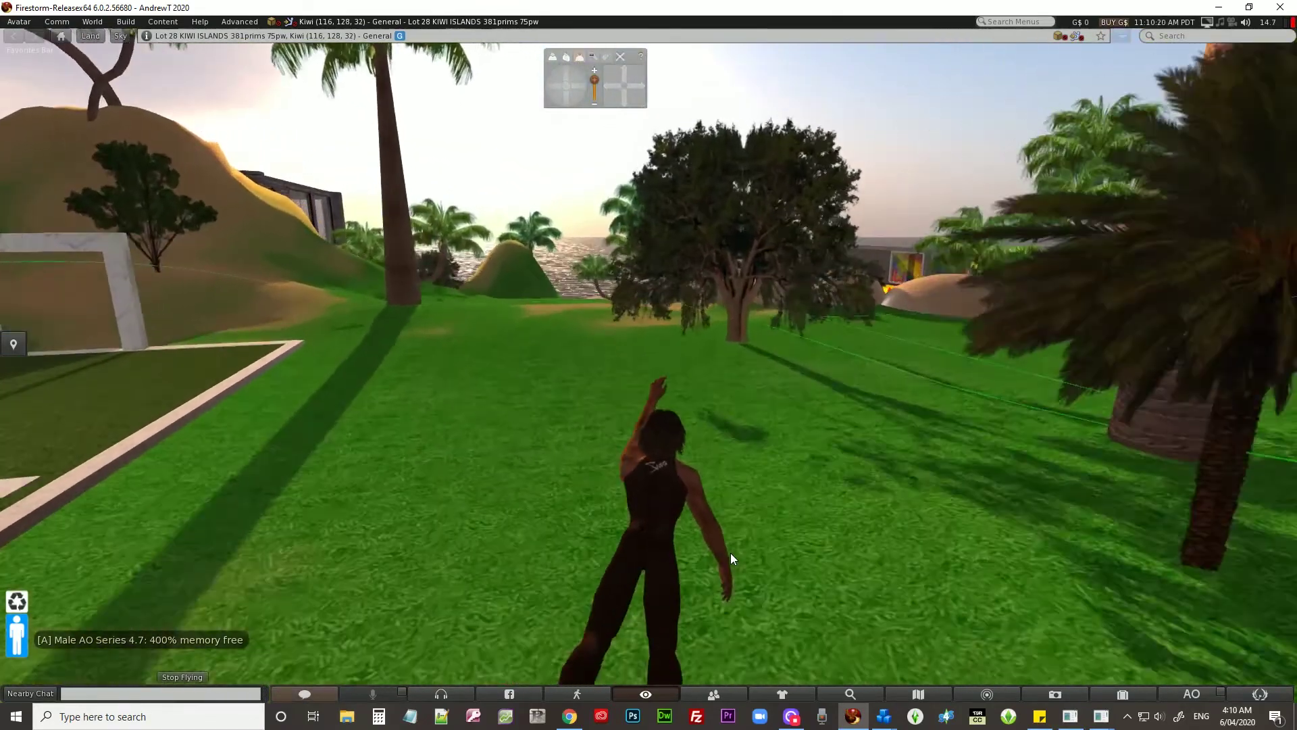
key(Up)
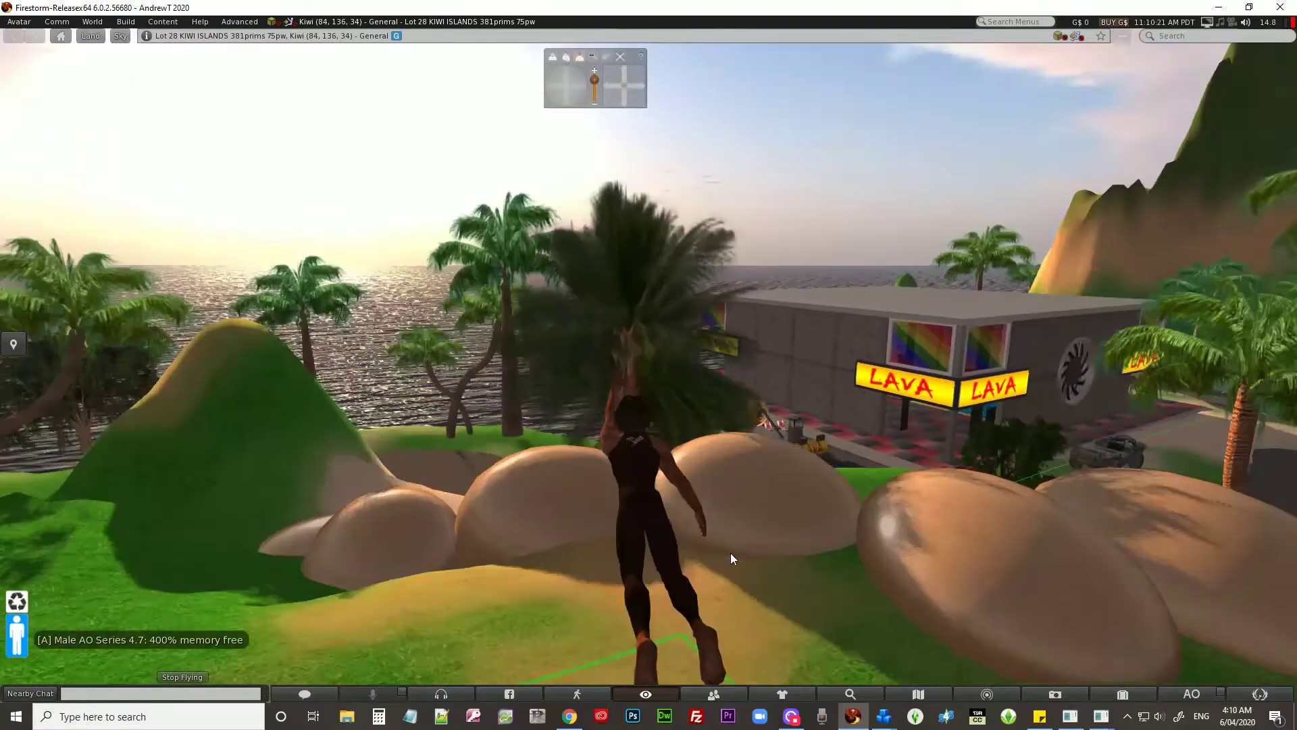
key(Up)
key(Right)
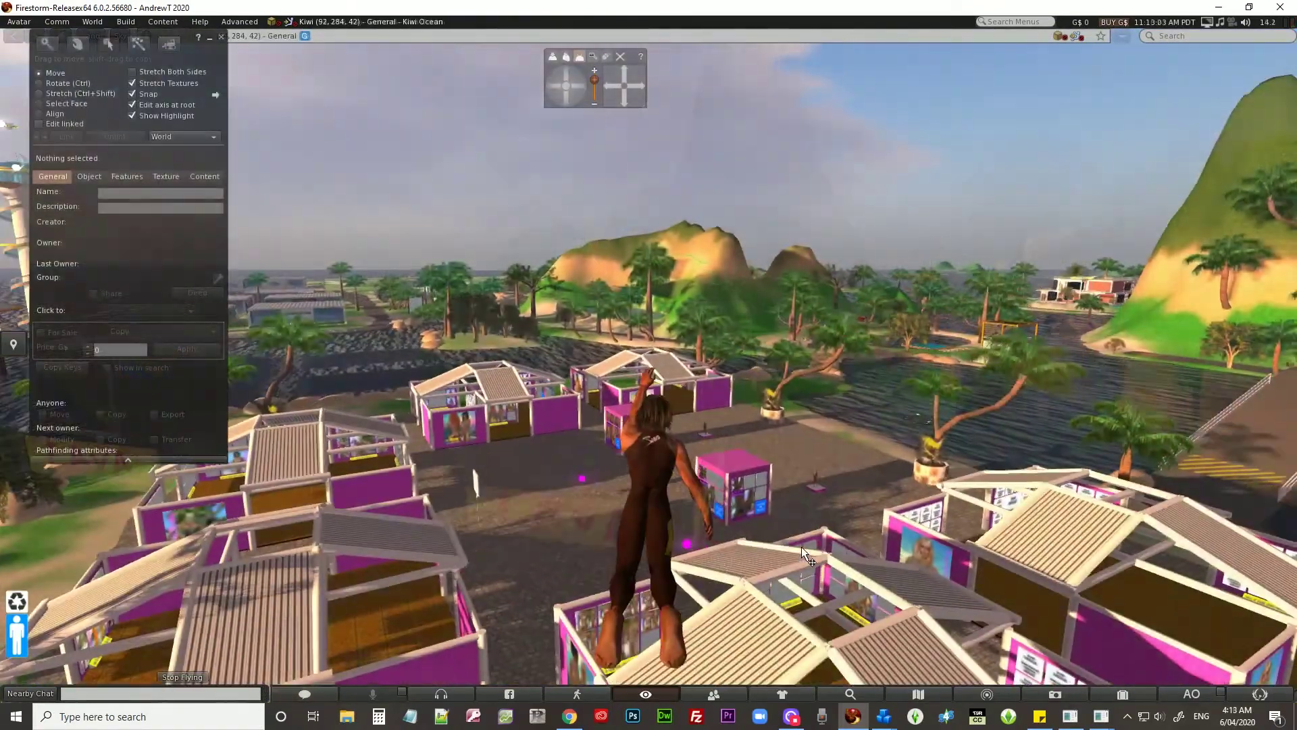
- Fly over the Kiwi superstore plaza, land on the paving and walk up to the Tora V model stand
key(Up)
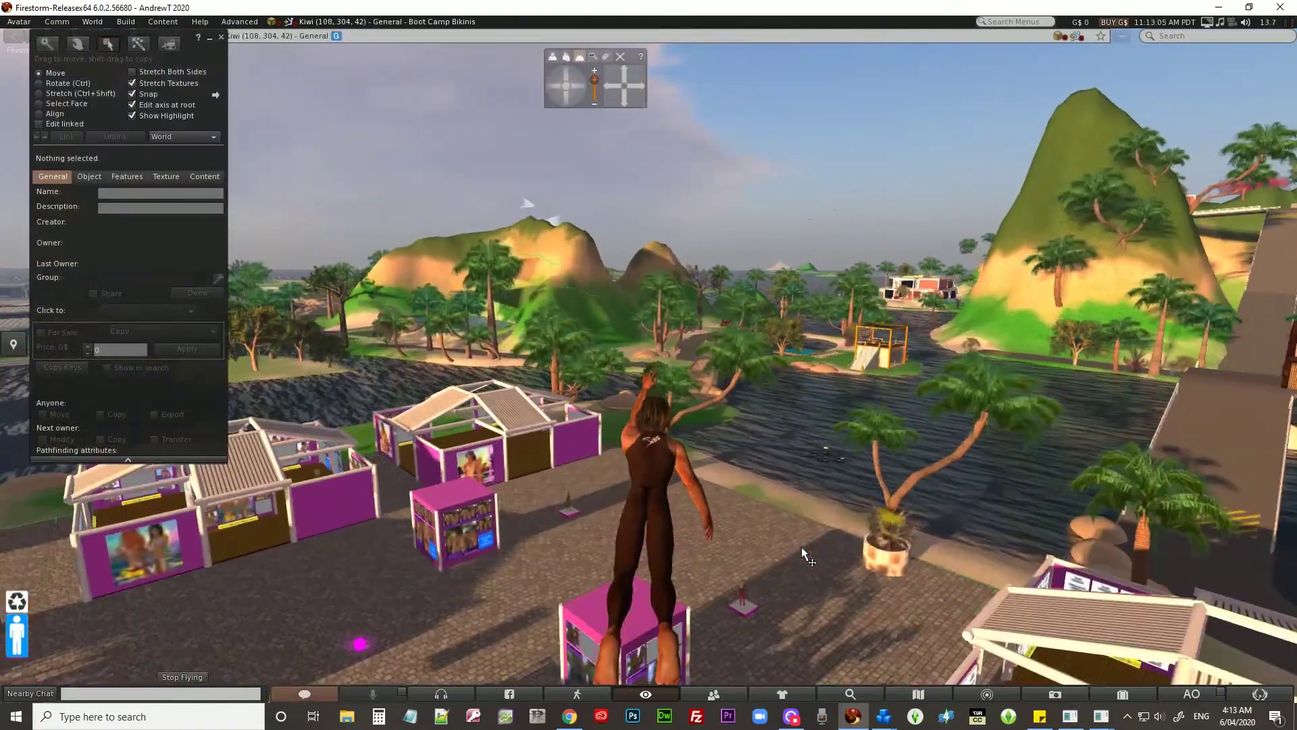
key(Up)
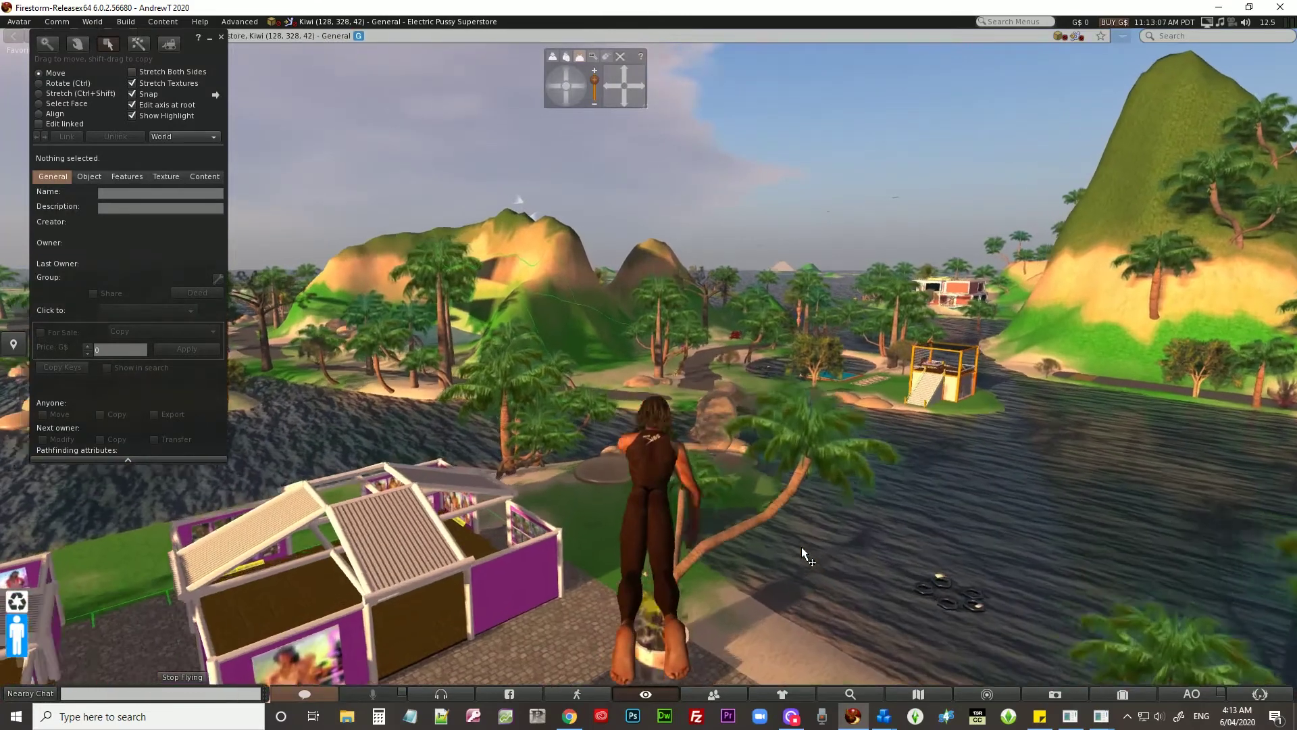
key(Page_Down)
key(Left)
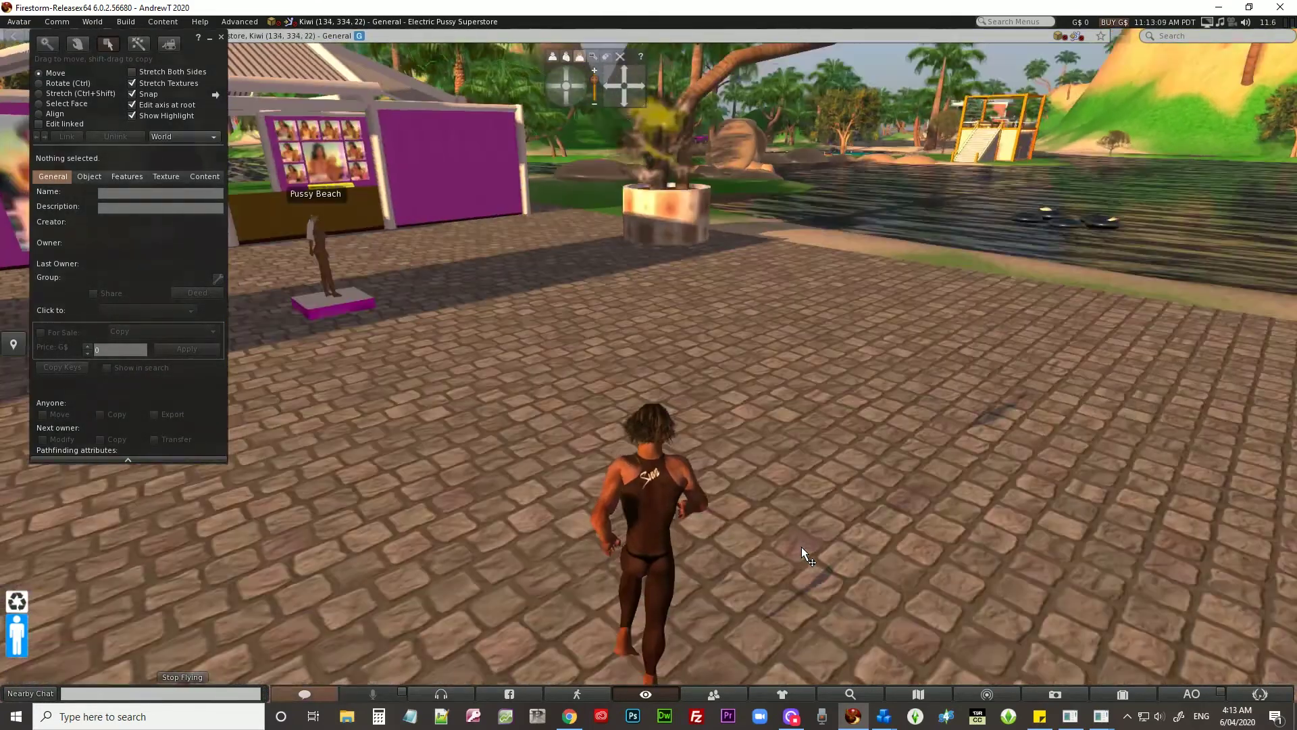
key(Up)
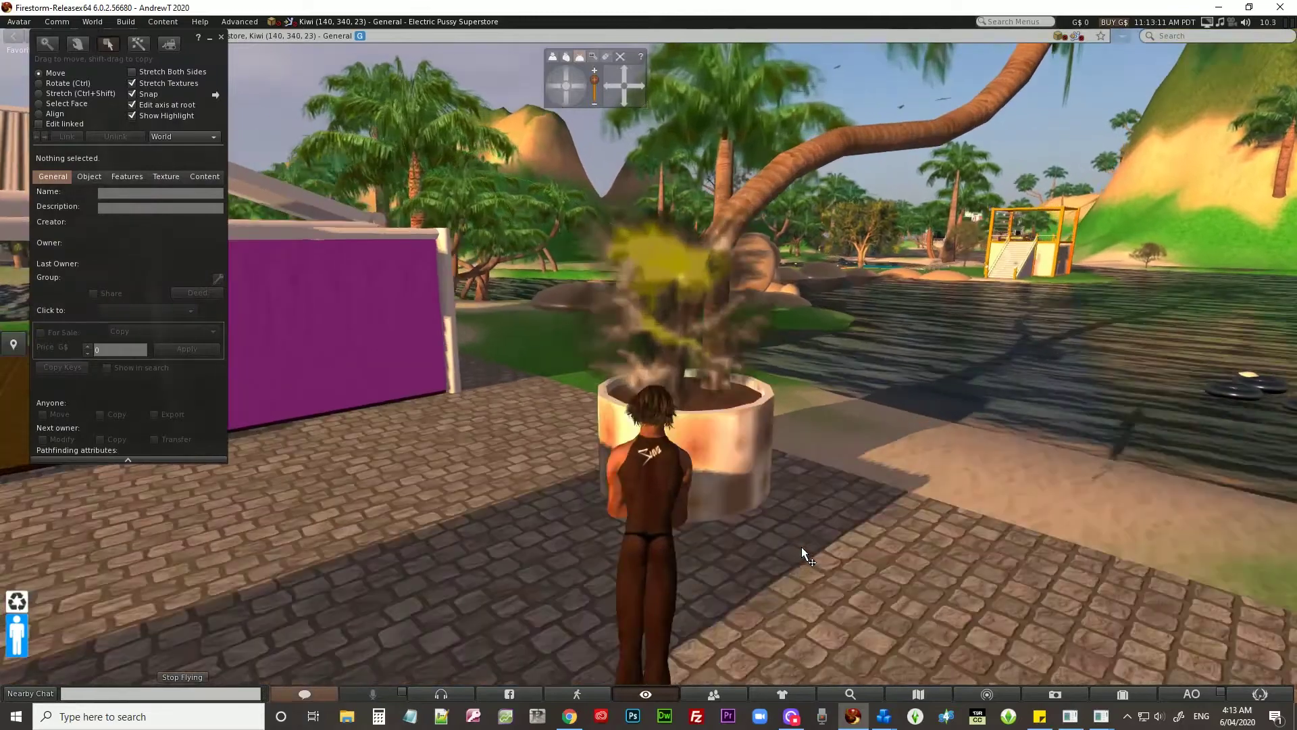
key(Left)
key(Up)
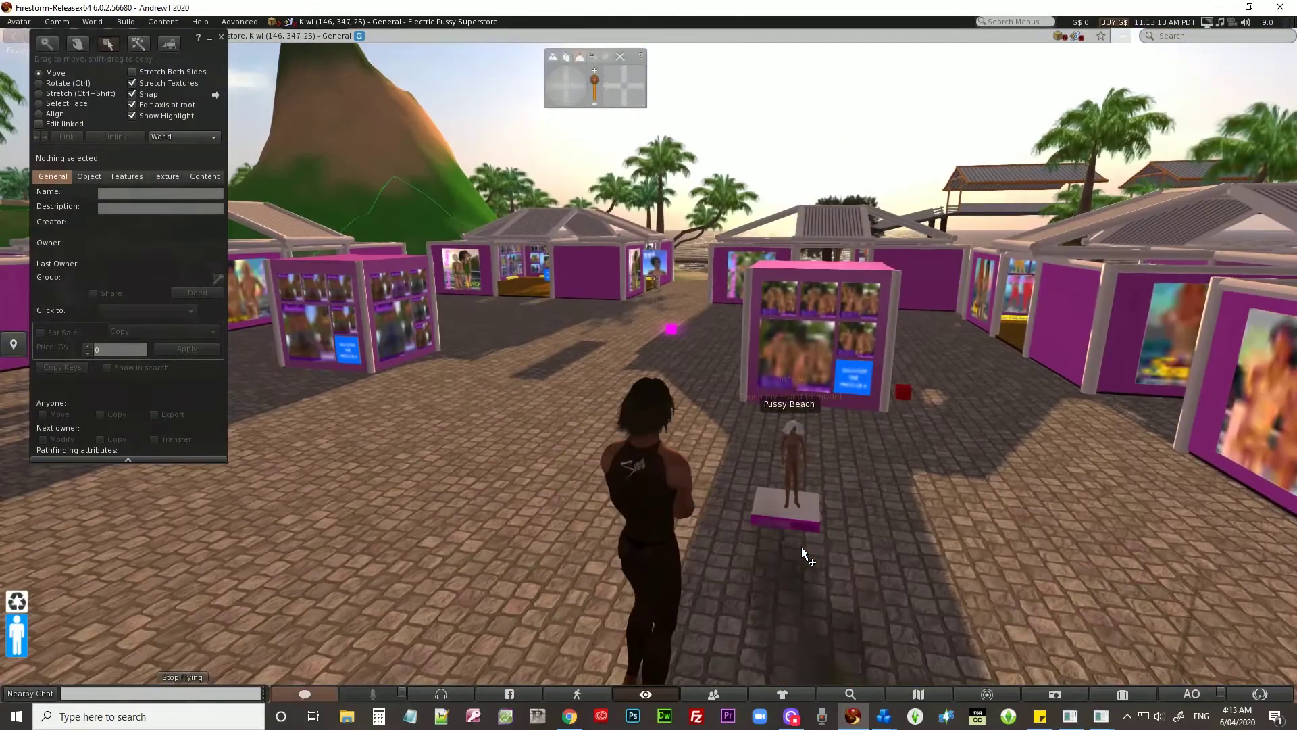
key(Up)
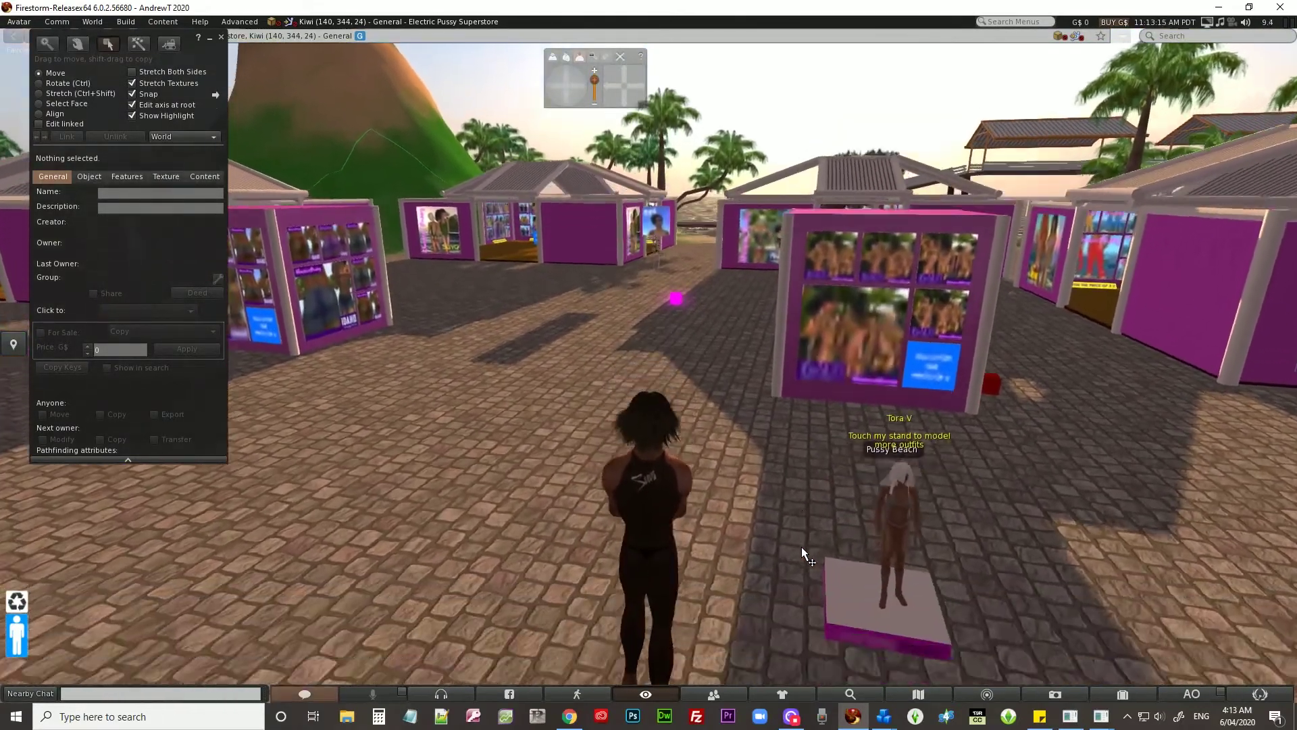
key(Up)
key(Right)
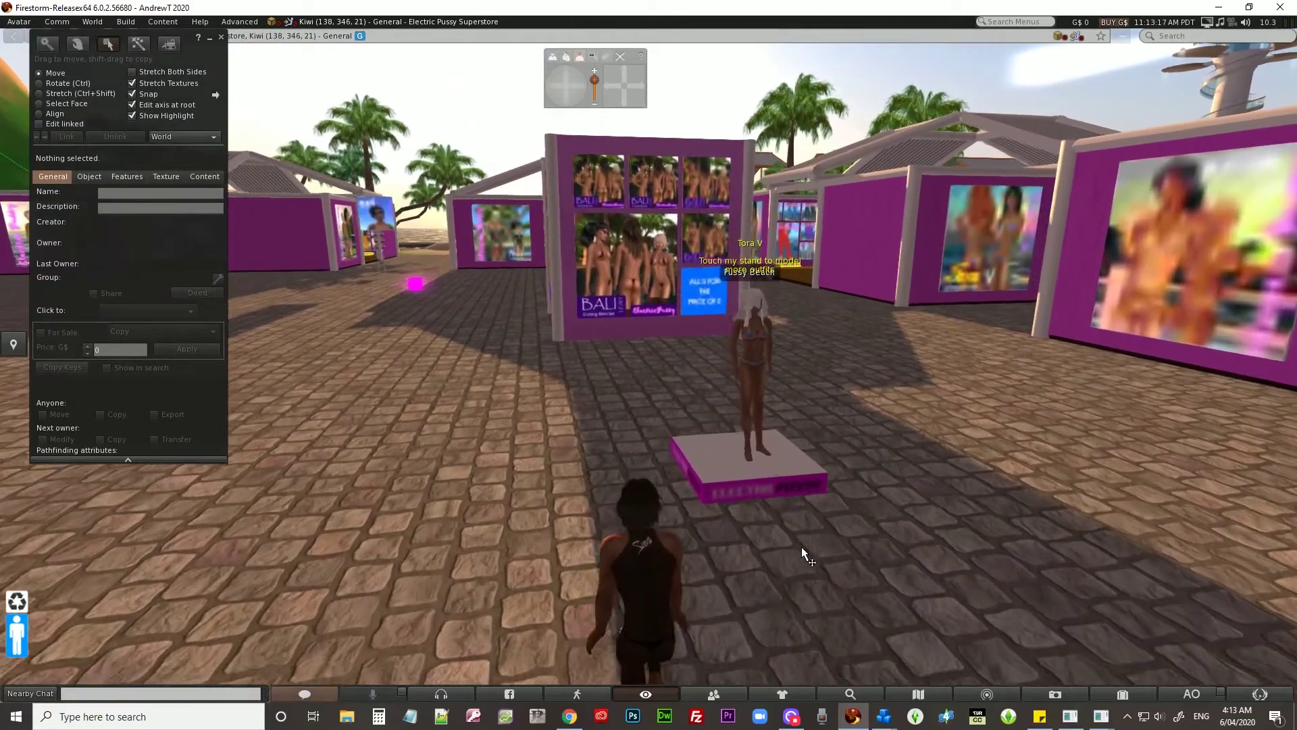
key(Up)
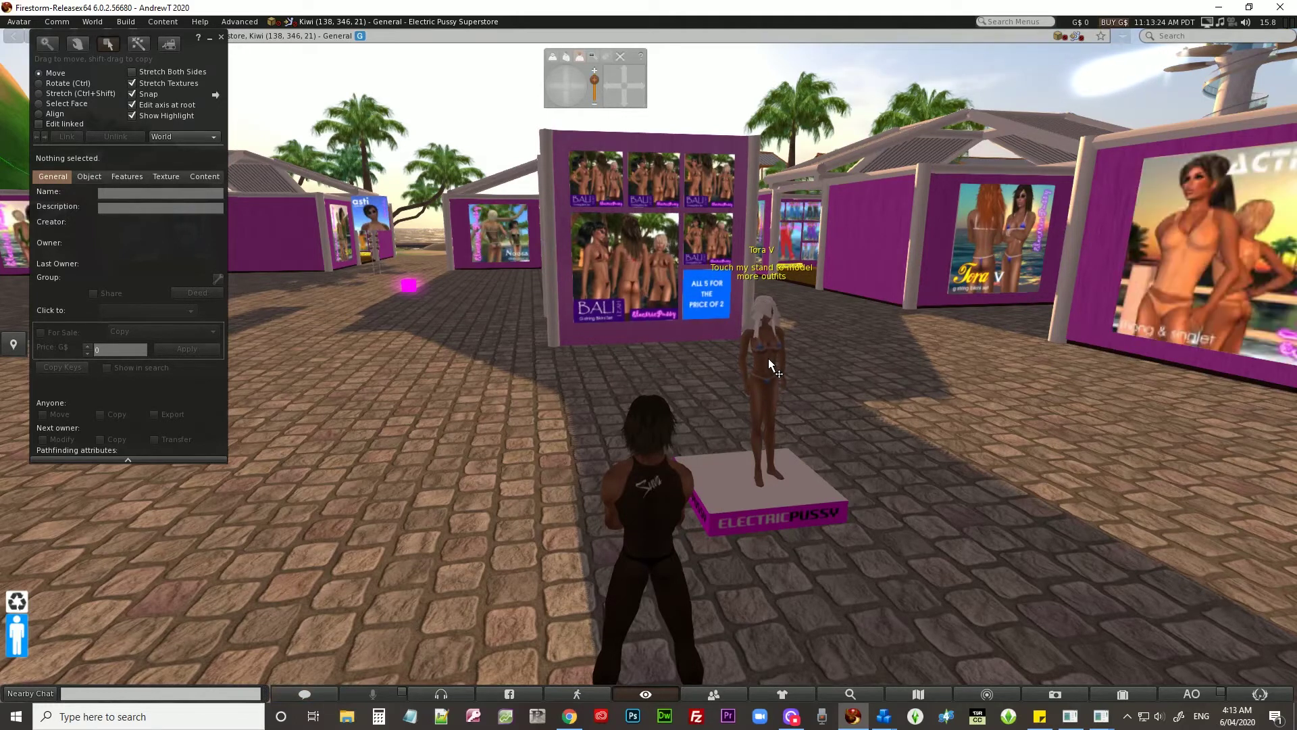
- Rename the model stand as "Pussy Modeller 1 - Pussy Beach Girl", check the magenta primitive and reselect the stand
click(221, 37)
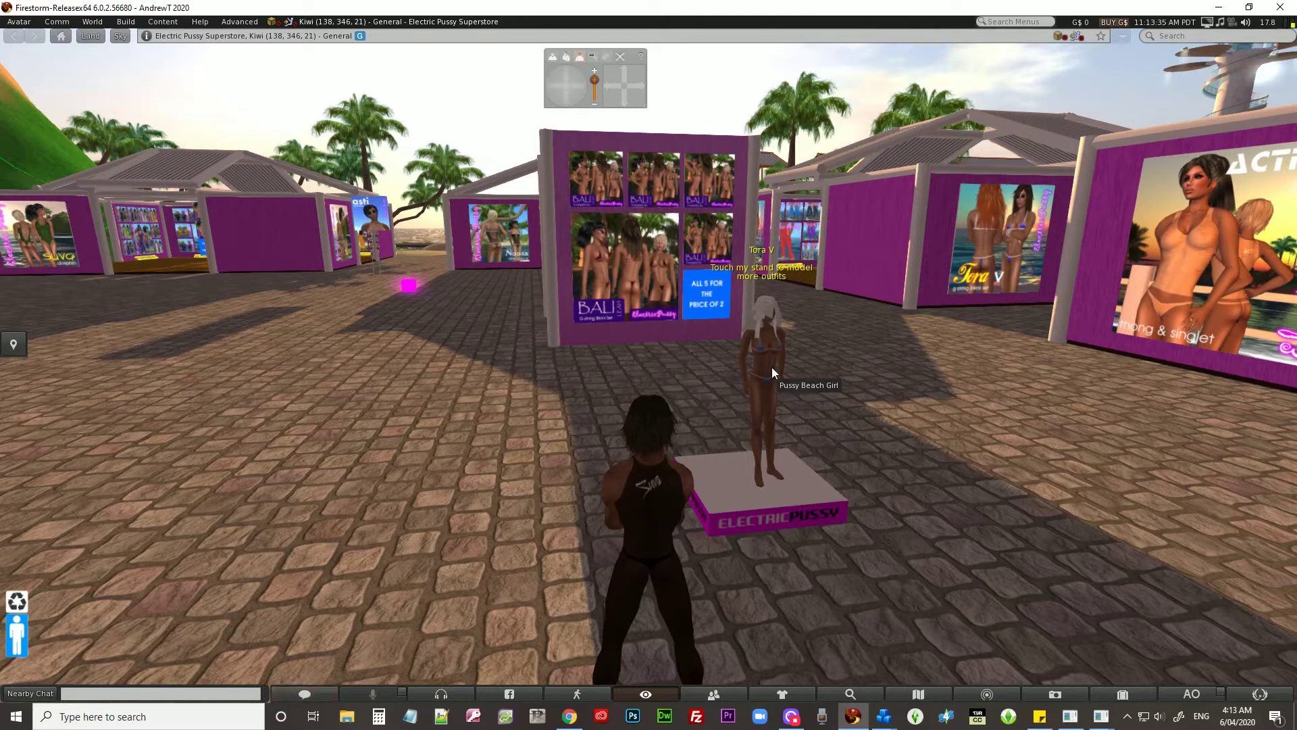
right_click(731, 488)
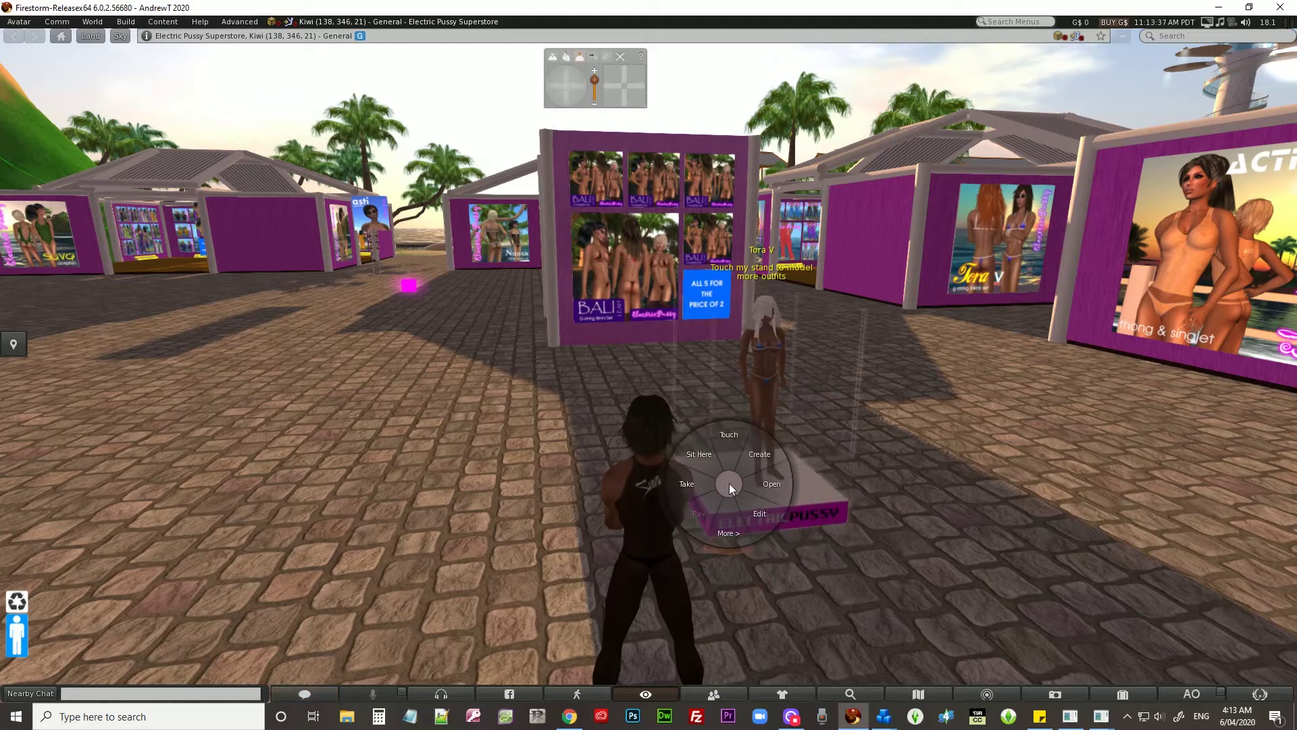
click(763, 515)
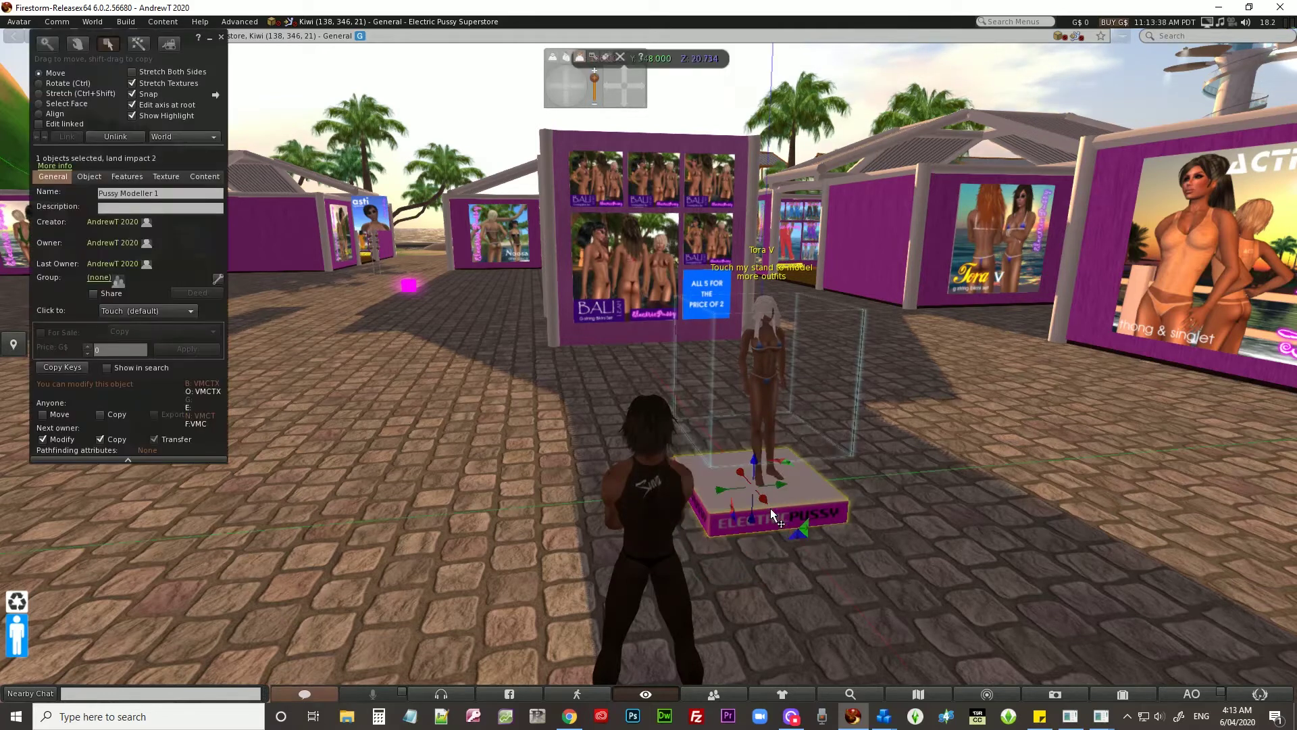
click(201, 194)
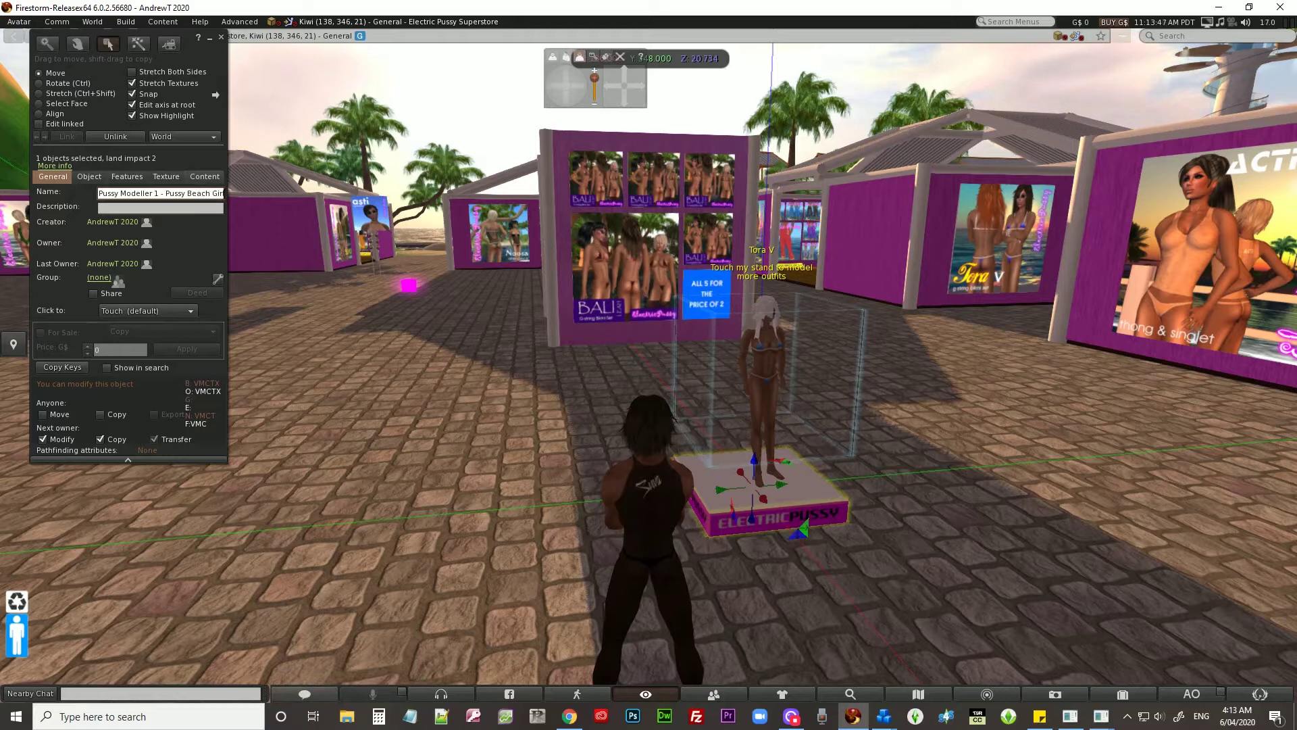
click(408, 285)
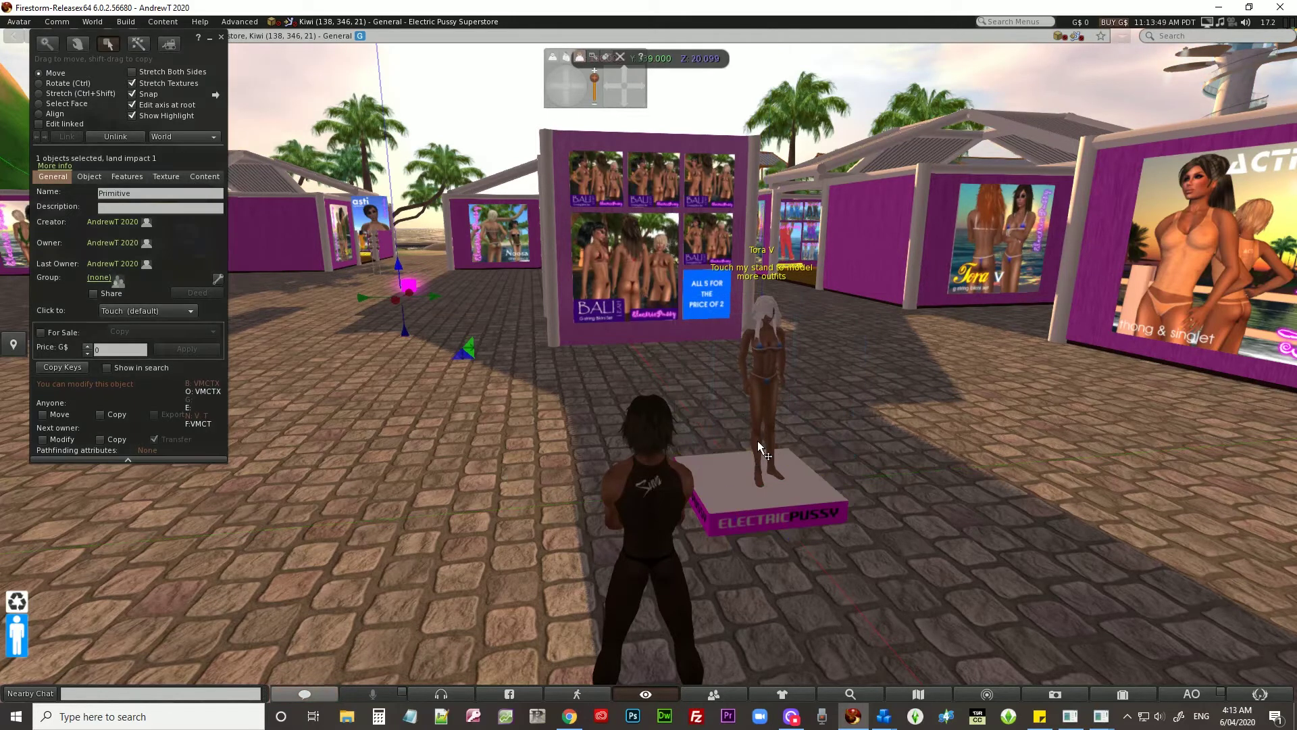
click(740, 494)
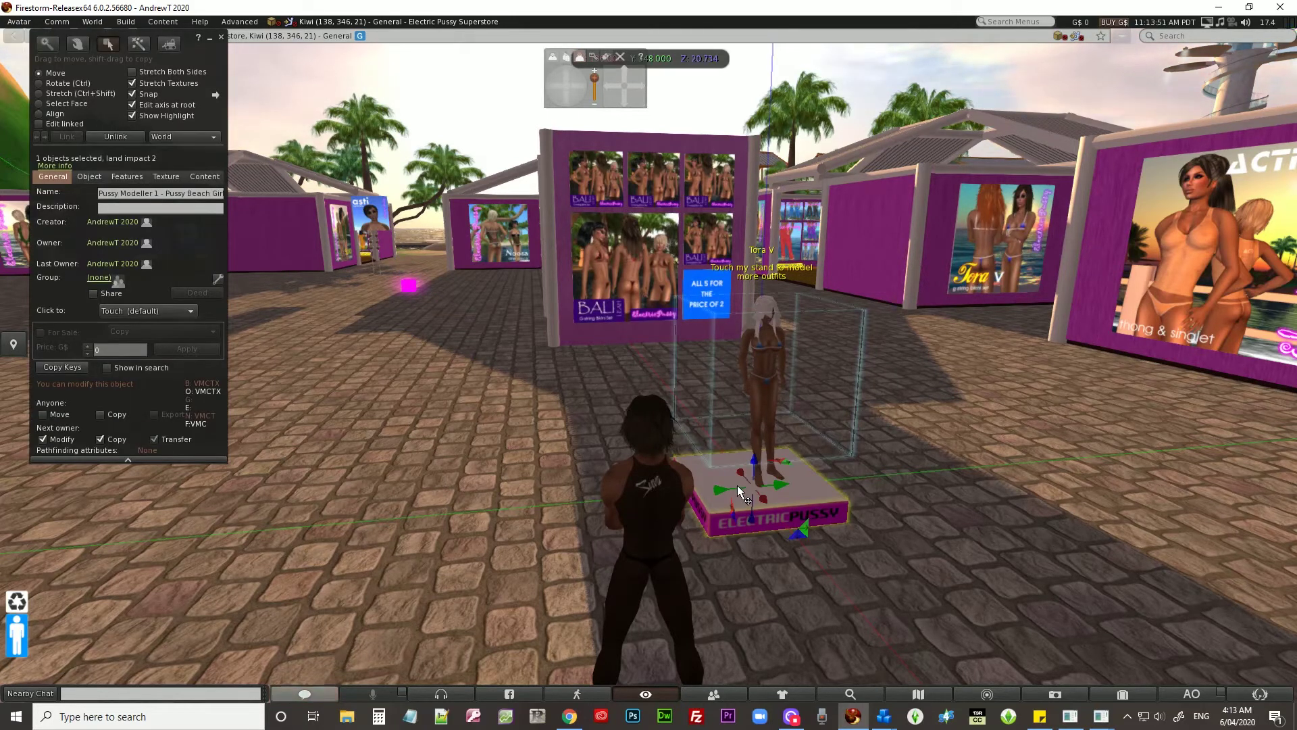
- Touch the model stand and remove its mannequin with the Kill Bot option
right_click(736, 489)
click(735, 446)
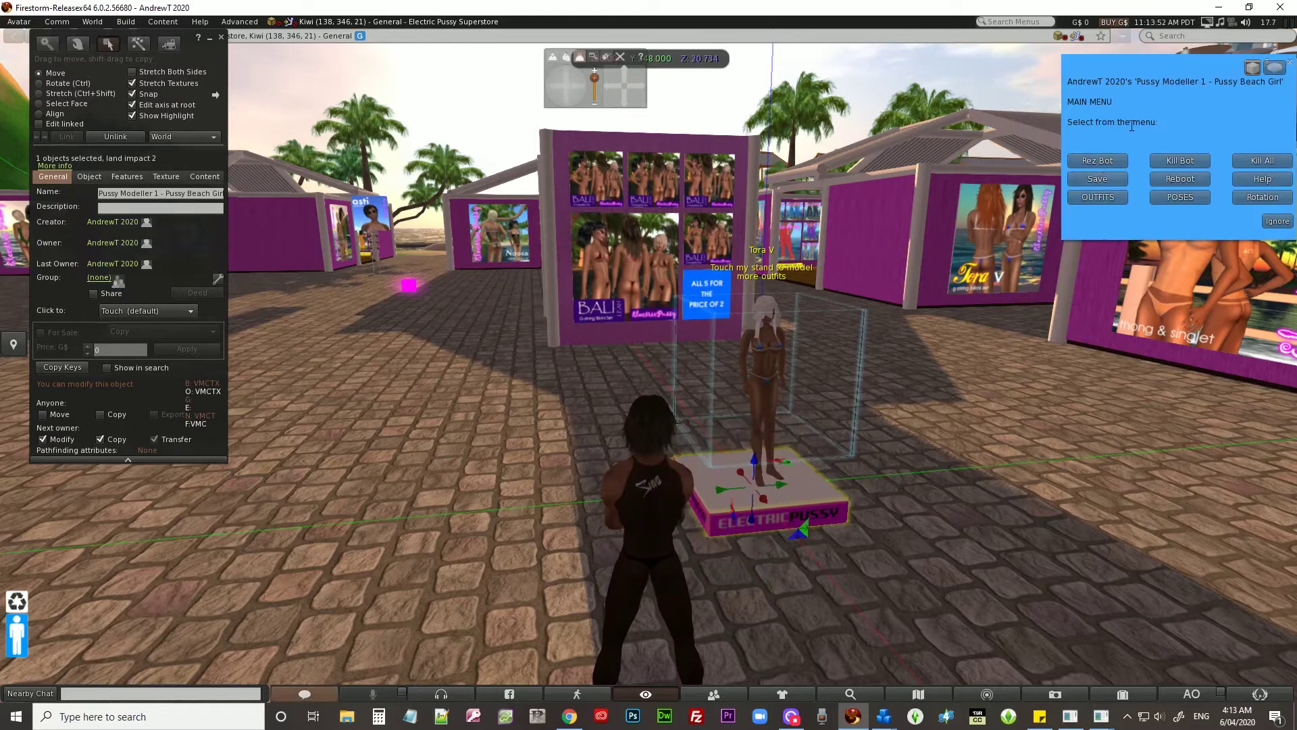
click(1176, 163)
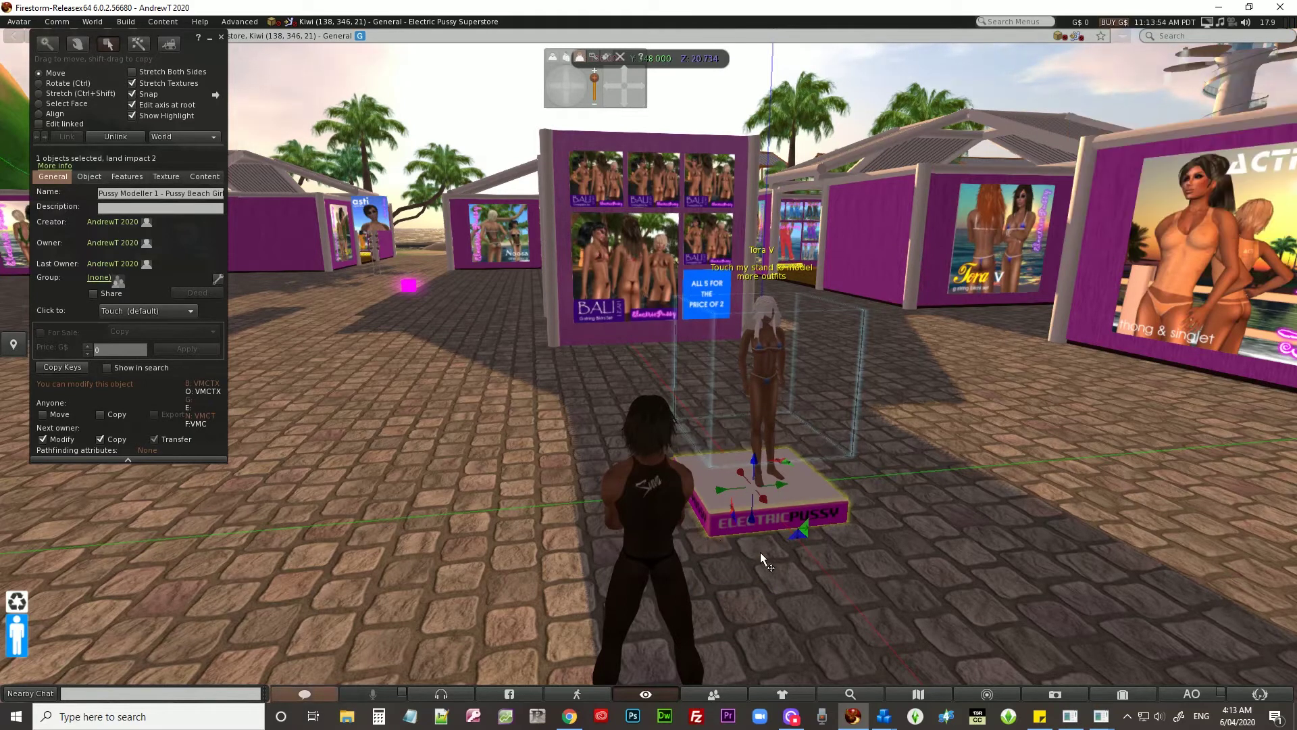
- Take the emptied model stand into the inventory and select the Pussy Sports stand
drag(585, 92, 584, 93)
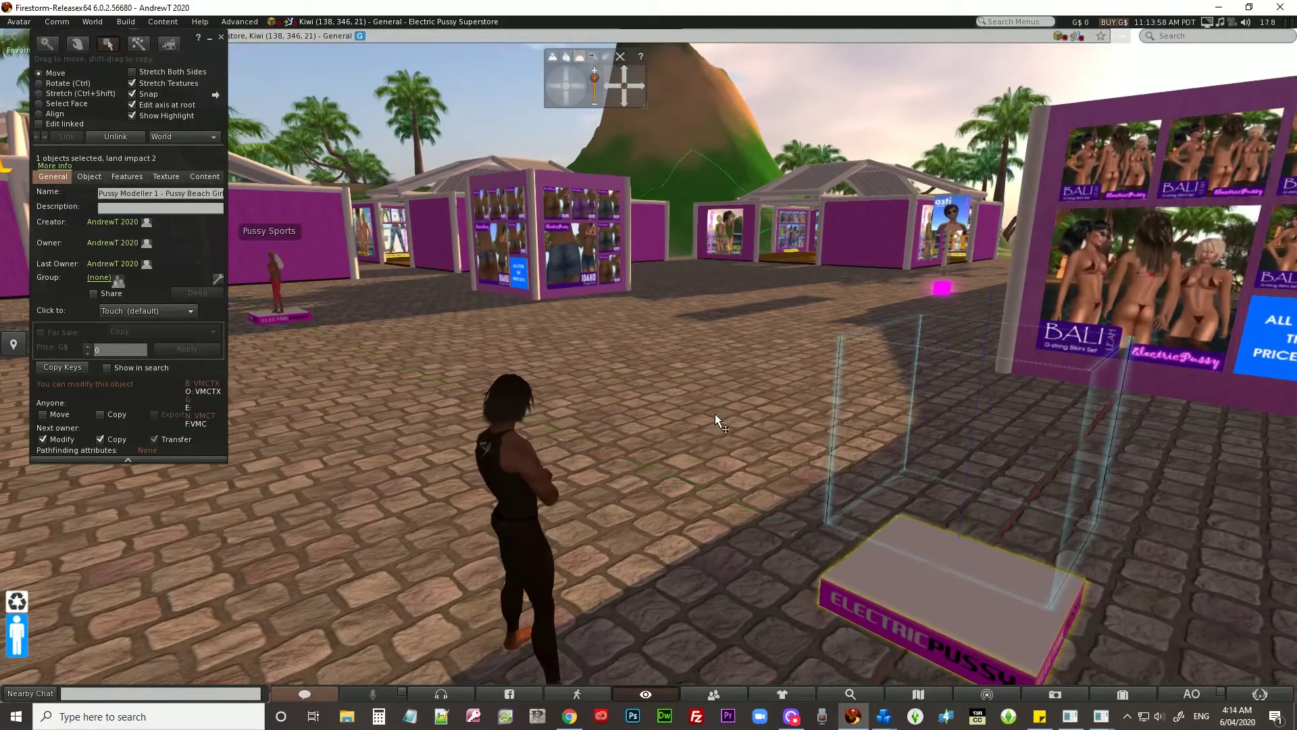
right_click(898, 590)
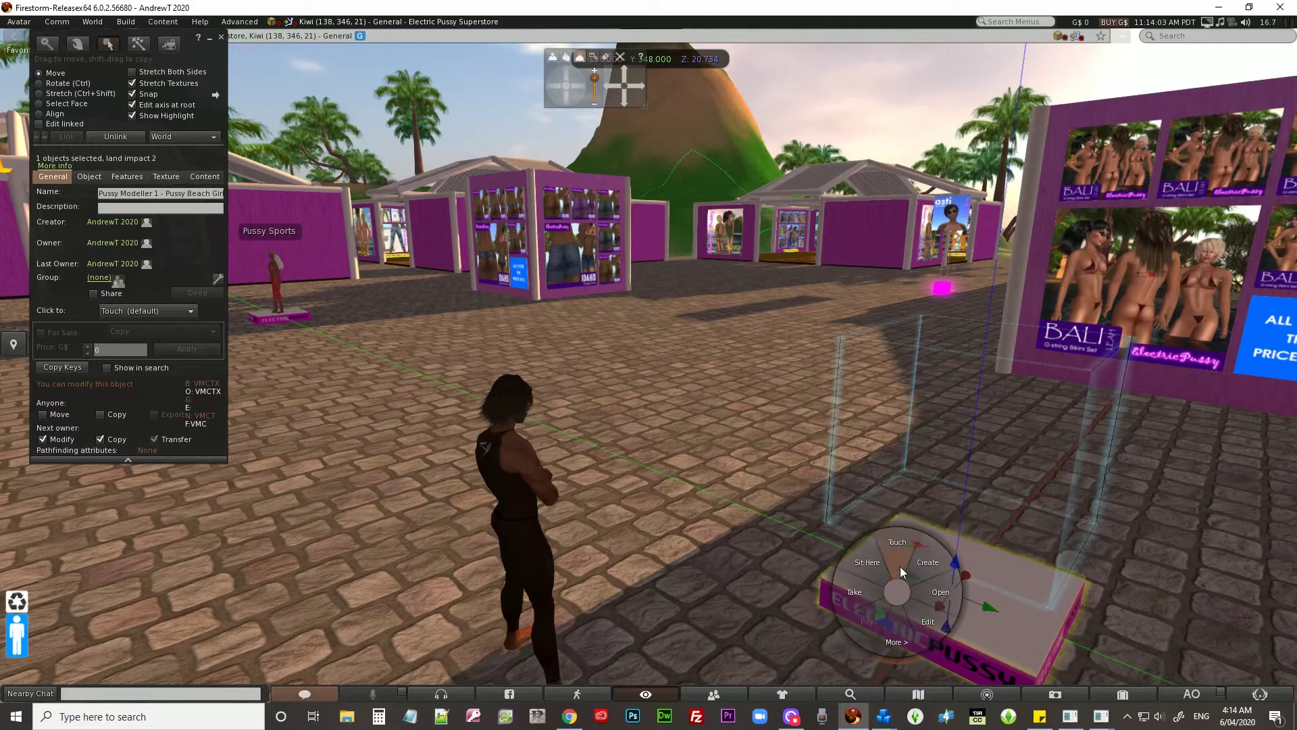
click(856, 592)
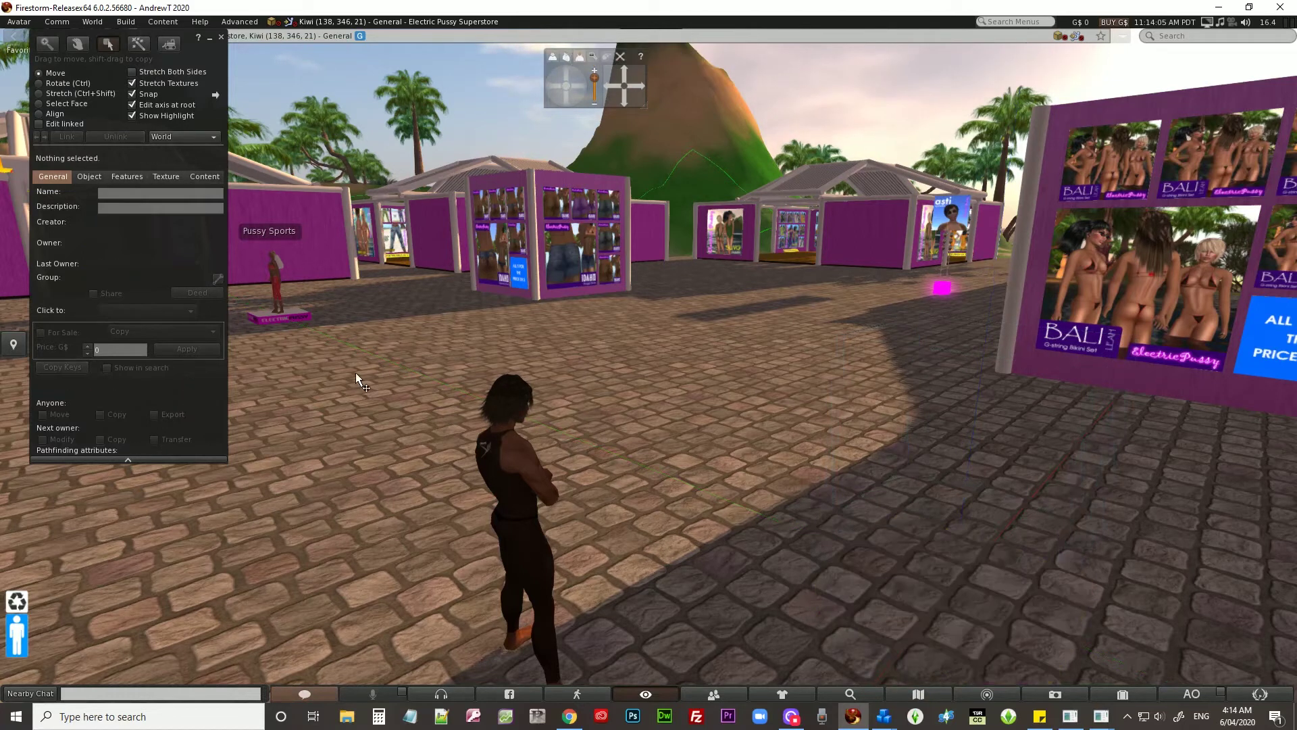
click(296, 315)
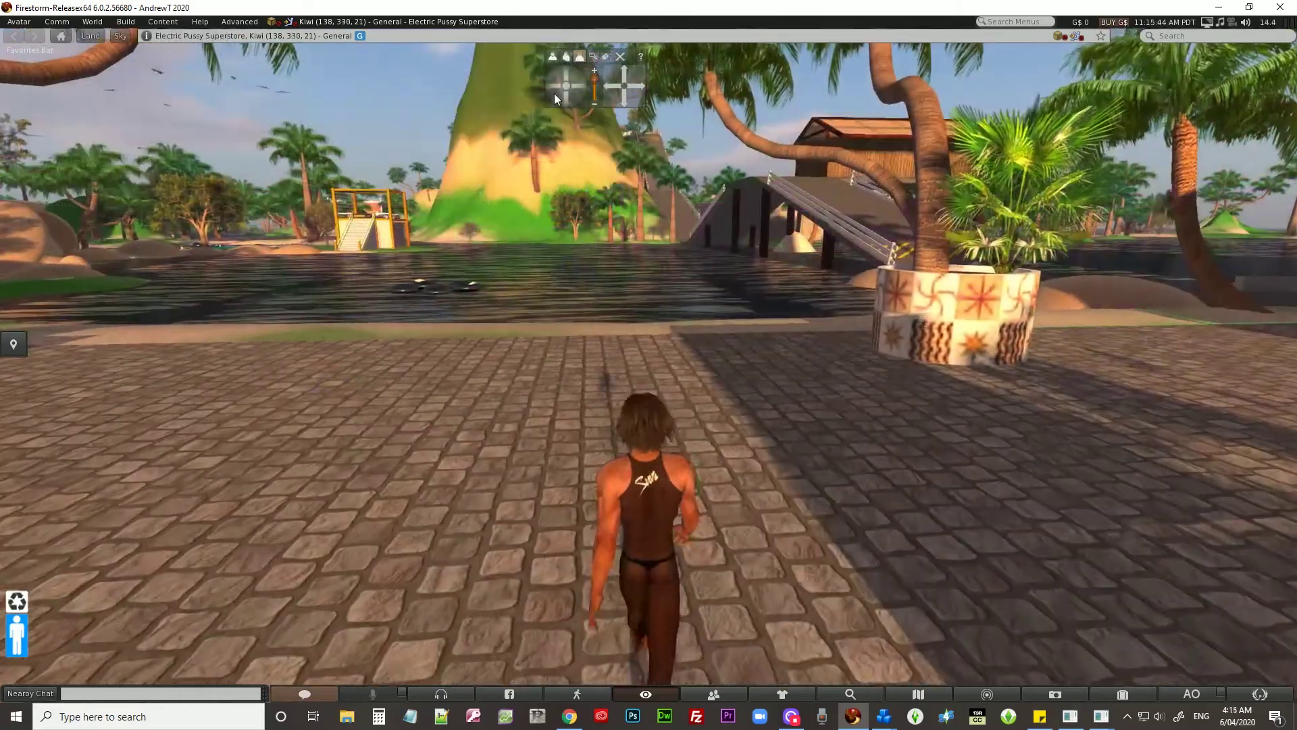
- Walk and turn around the superstore plaza to view the shops, and rise above it to overlook the area
key(Up)
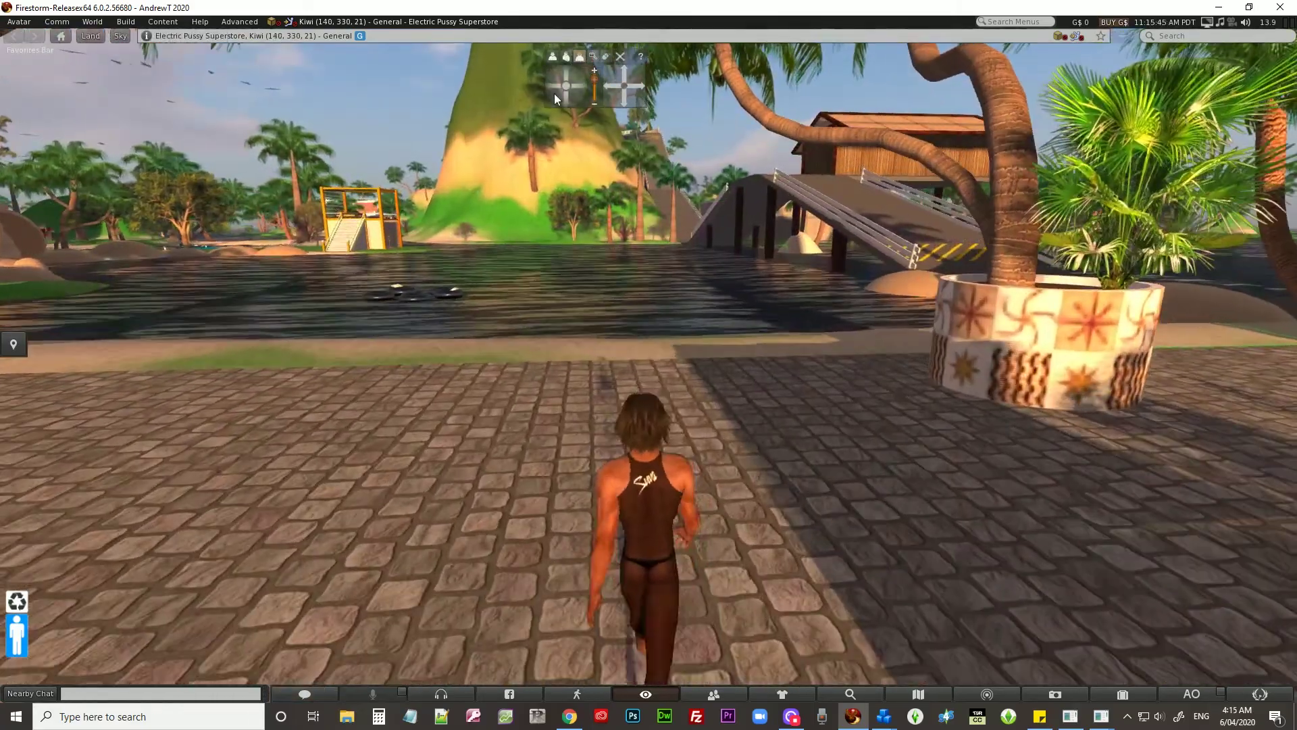
key(Right)
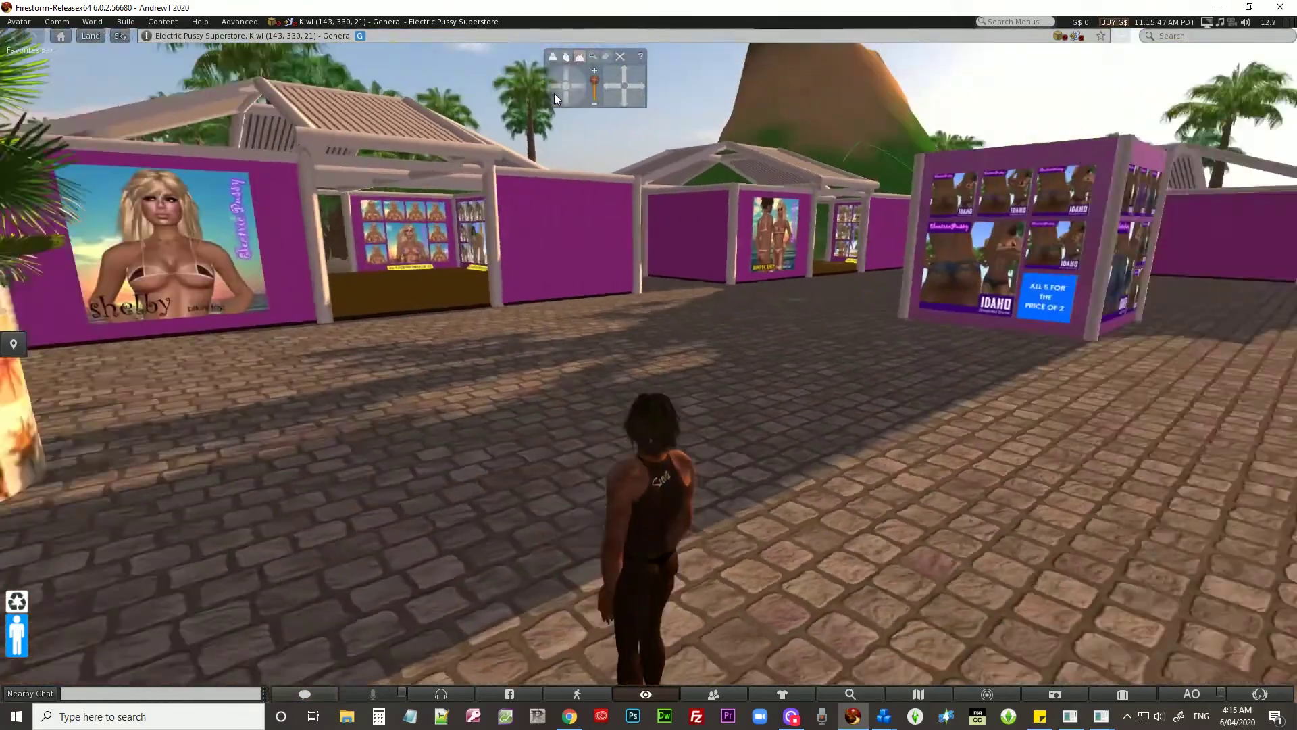
key(Right)
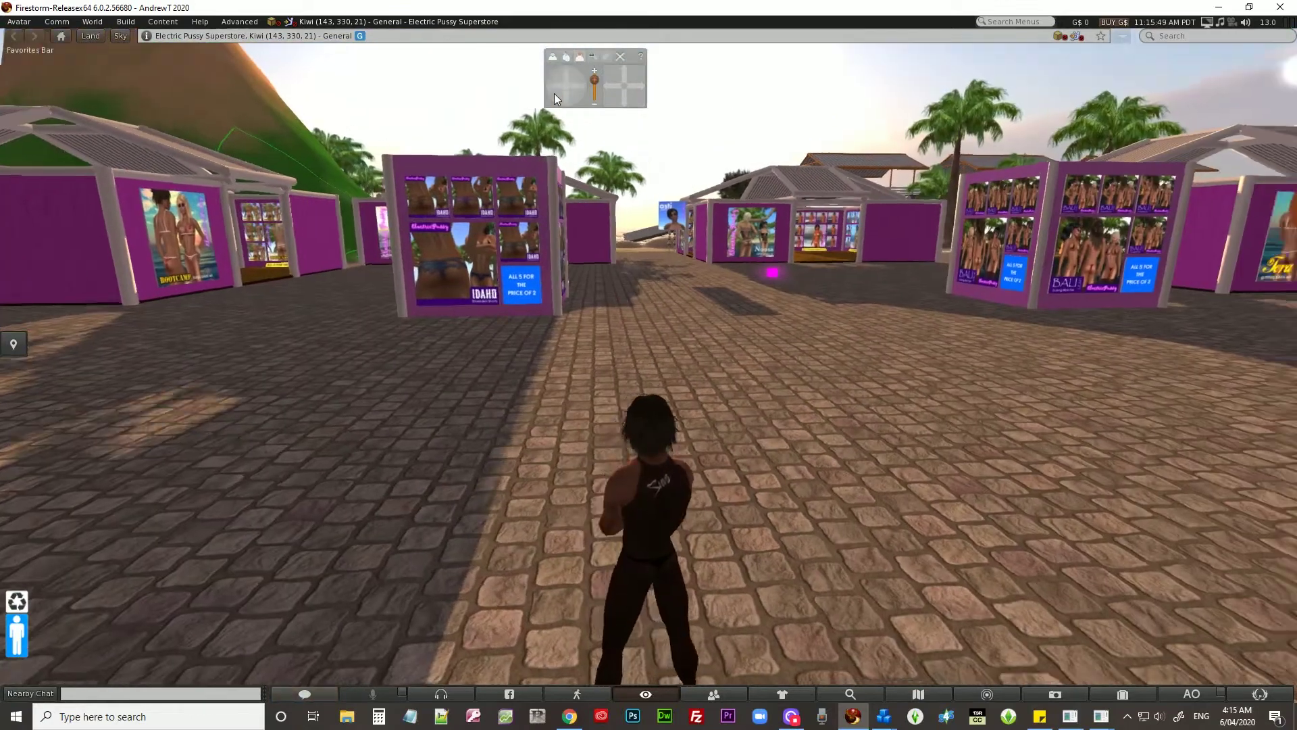
key(Right)
key(Right)
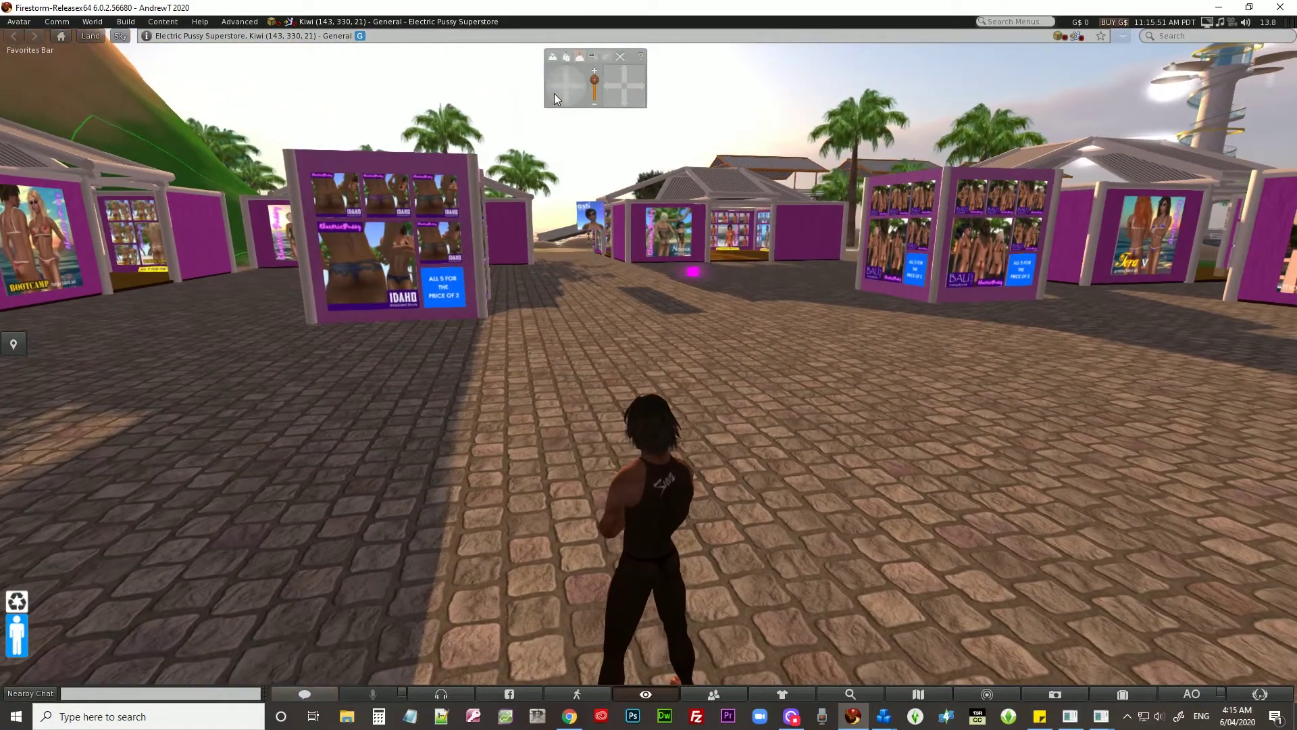
key(Right)
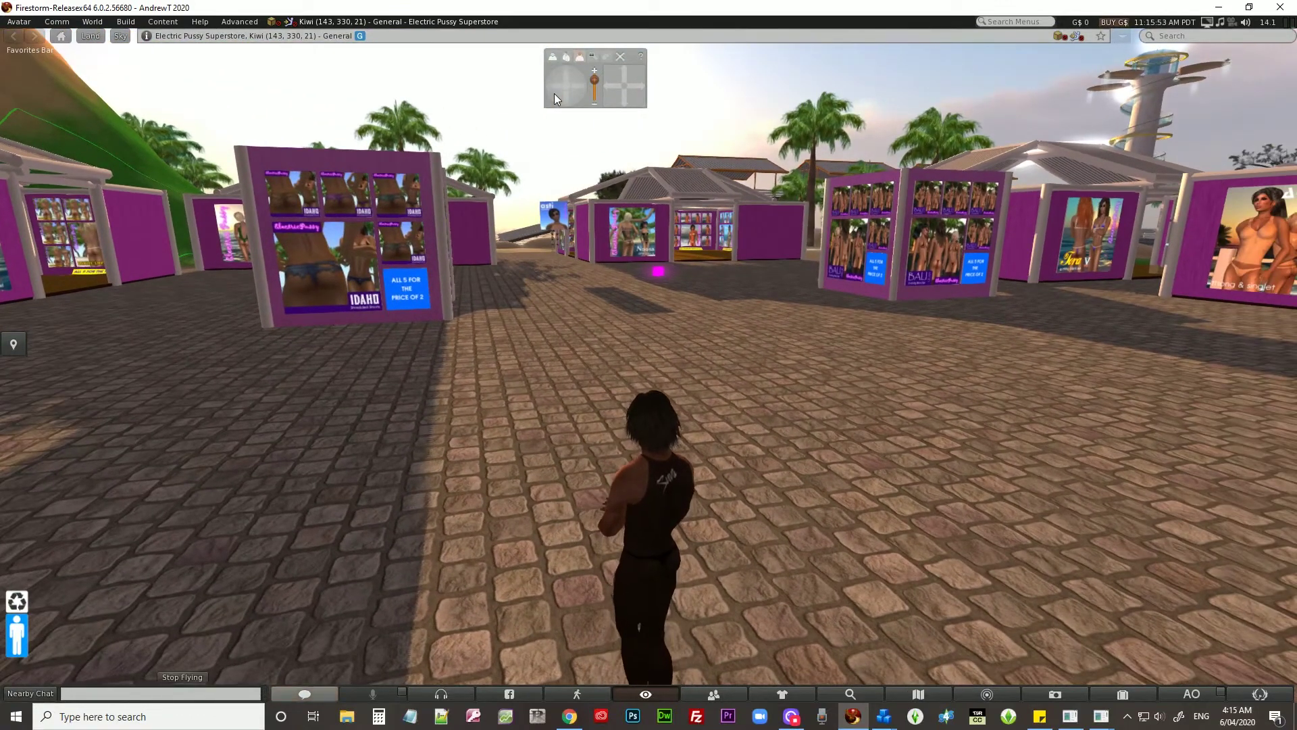
key(Page_Up)
key(Left)
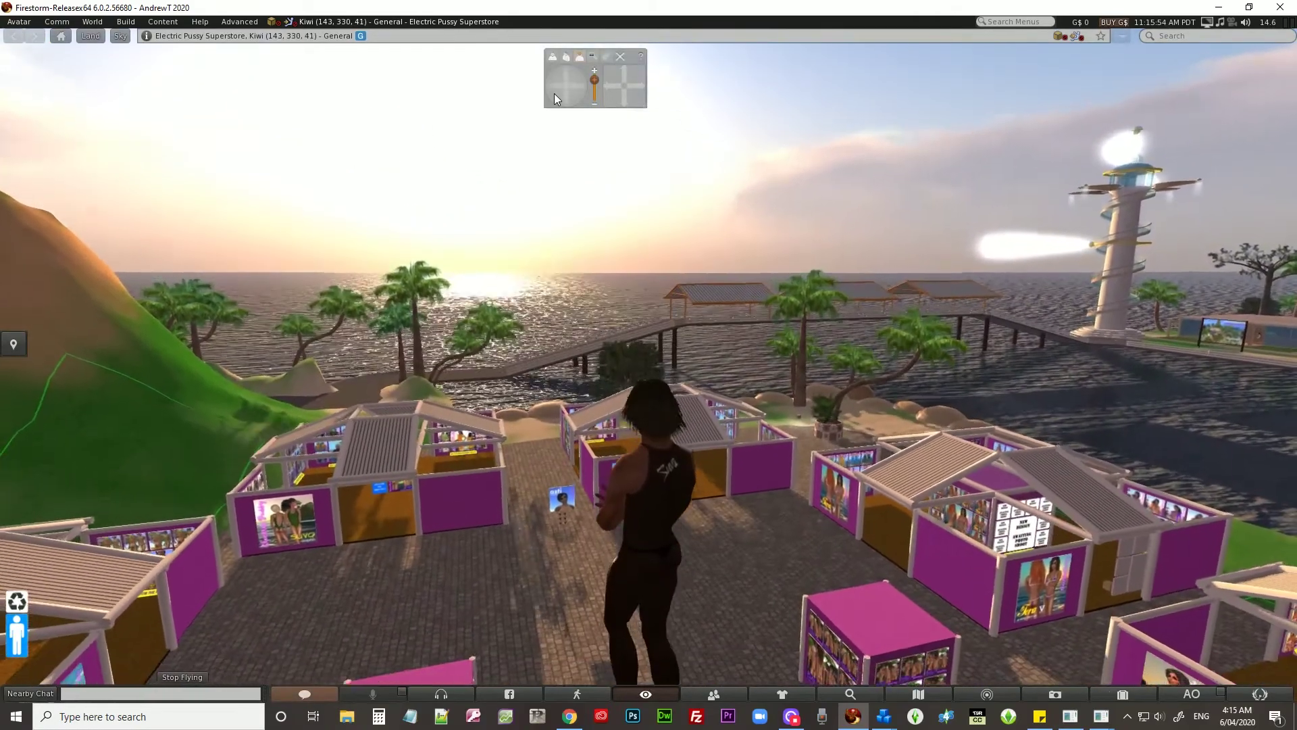
- Turn the hovering avatar around above the Electric Pussy Superstore to examine the surrounding islands, water and pier
key(Left)
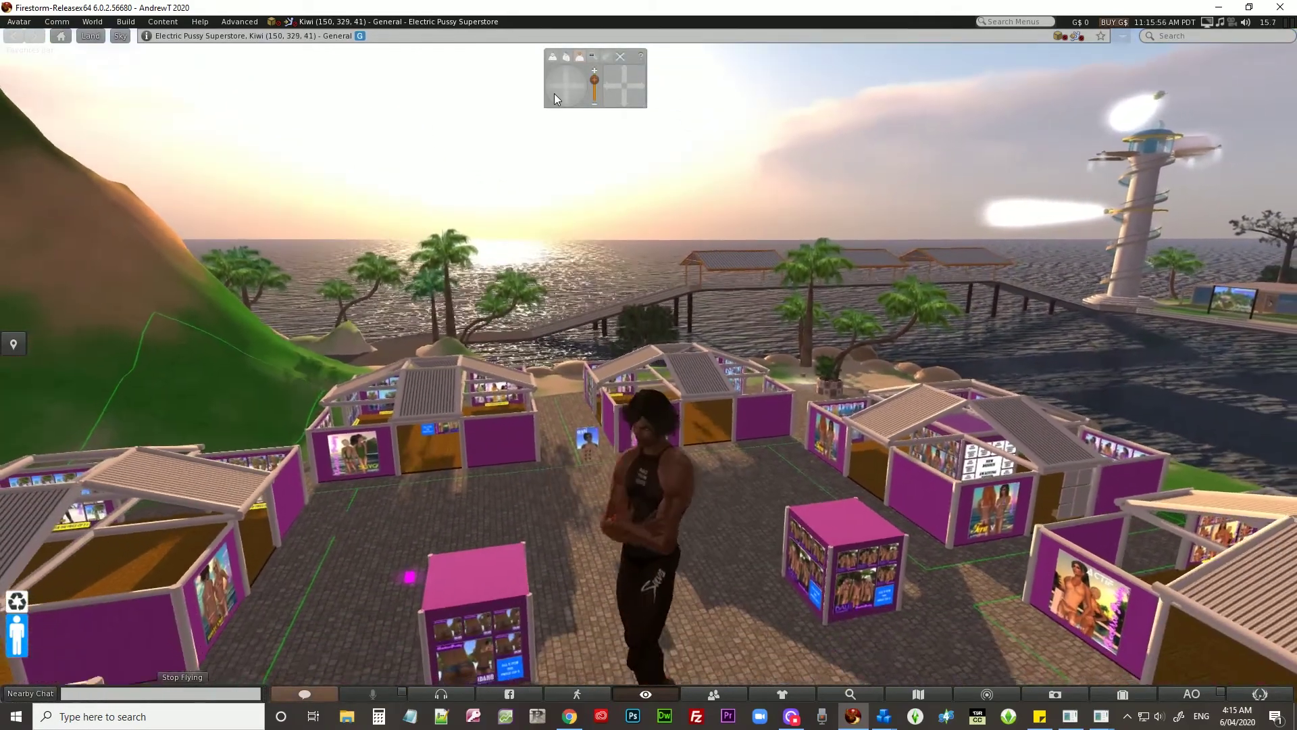
key(Left)
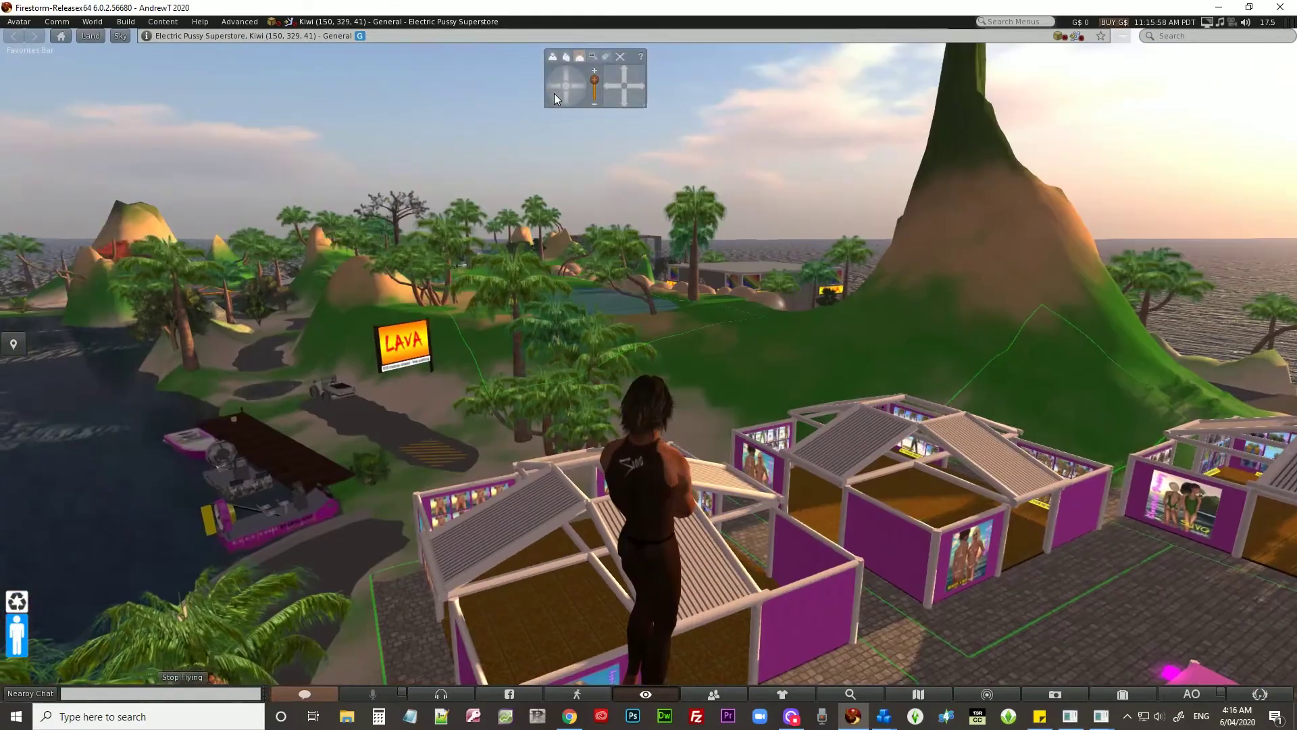
key(Left)
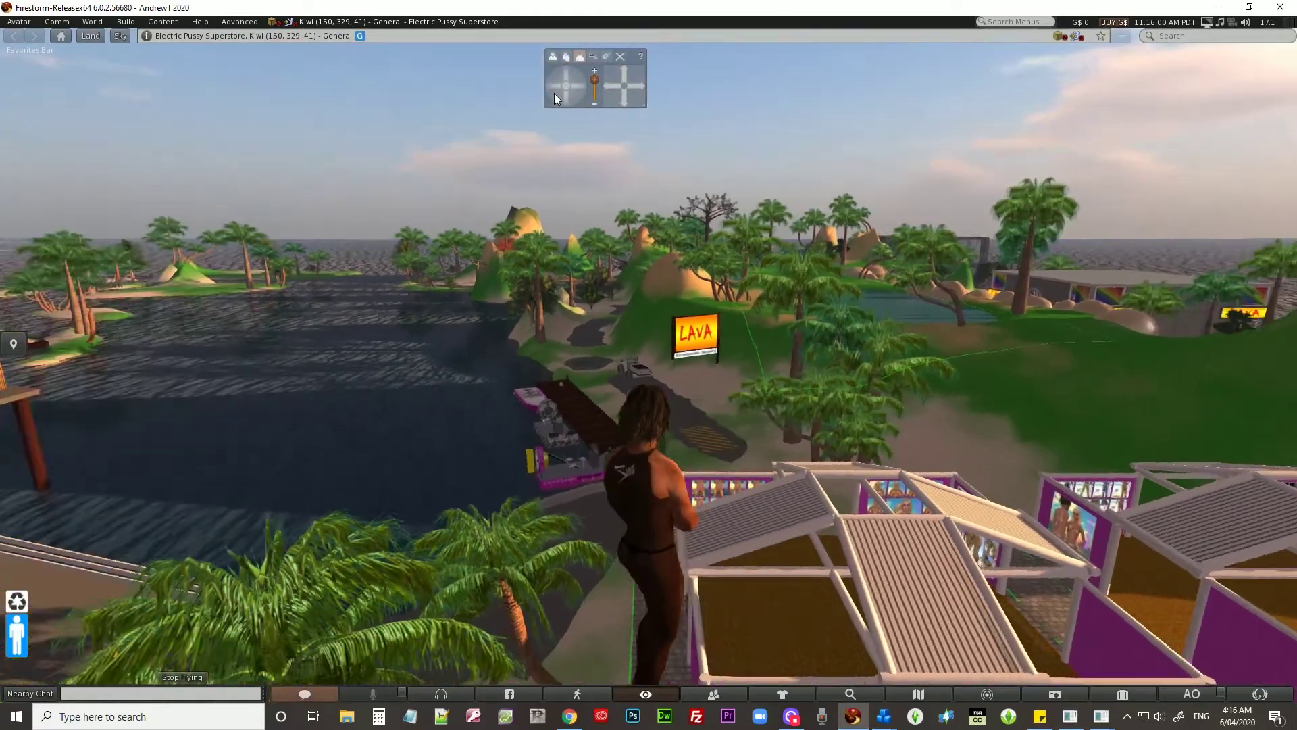
key(Left)
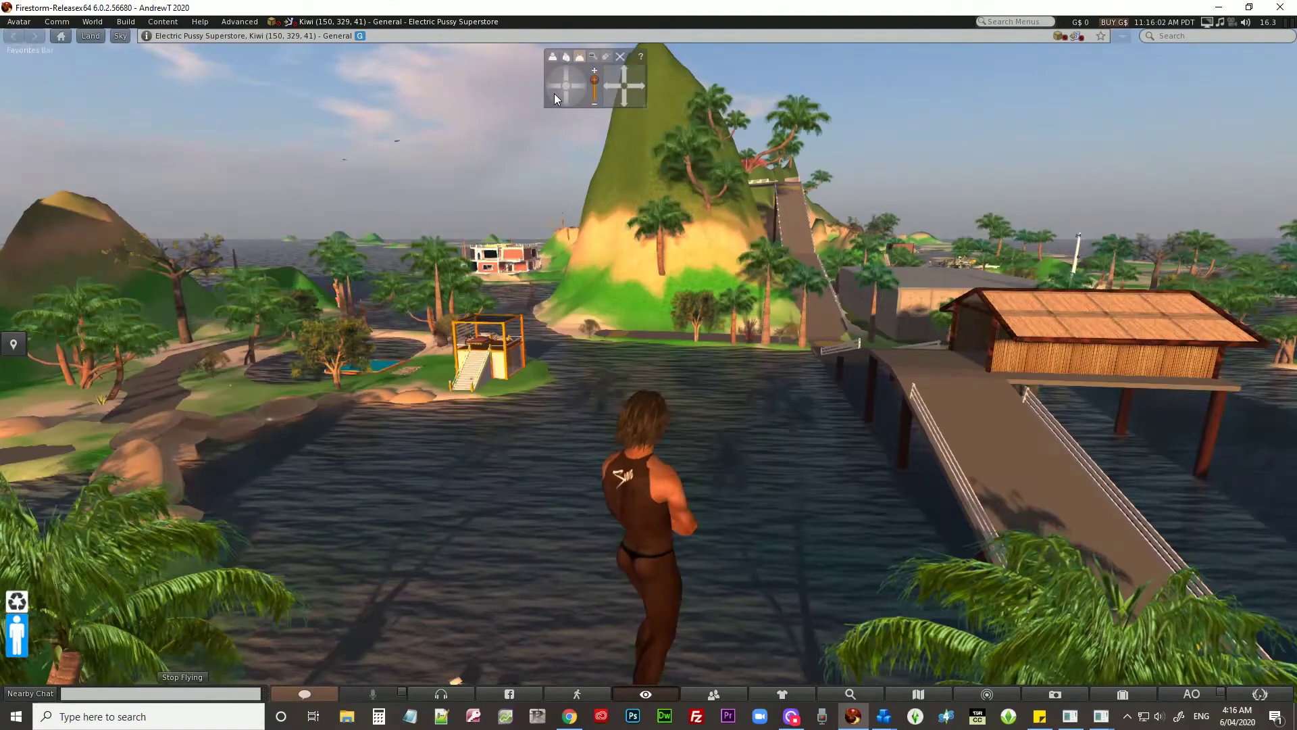
key(Left)
key(Left)
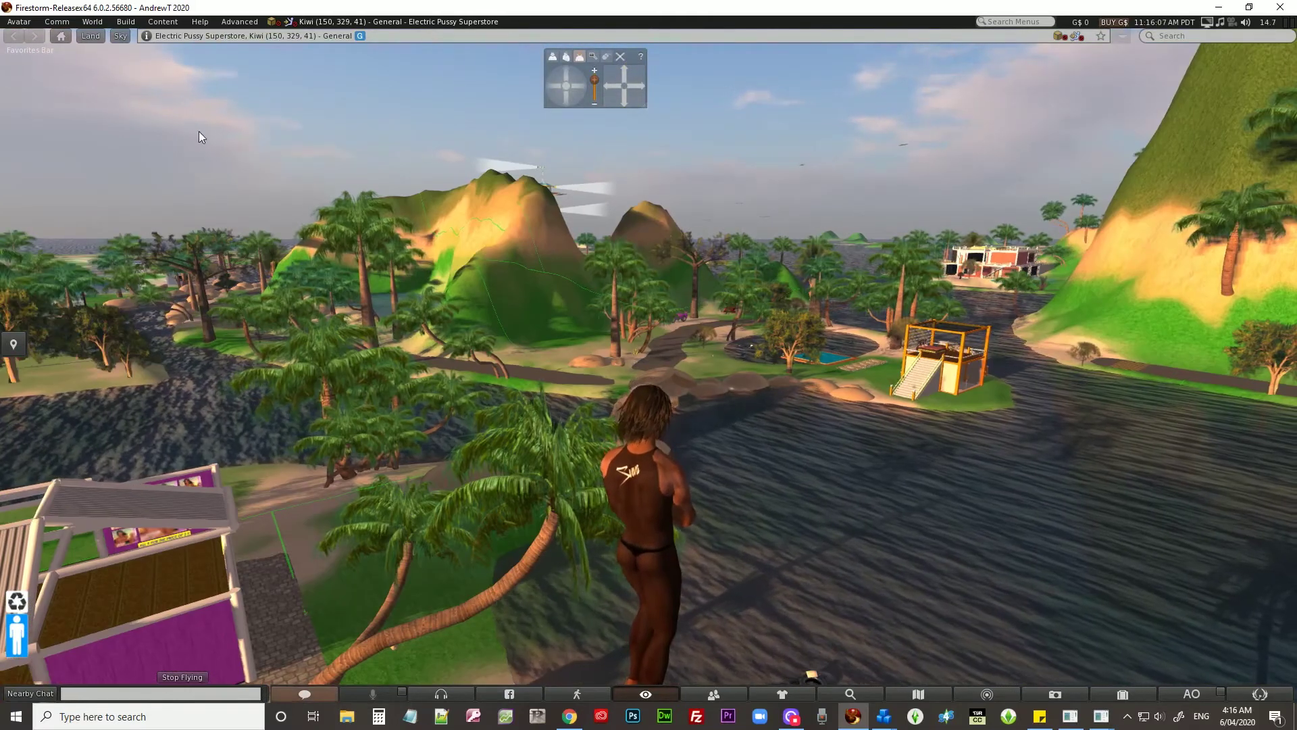
- Switch the Kiwi region's environment from the default to custom settings with Irukandji Water and the Irukandji day cycle, and apply them
click(92, 22)
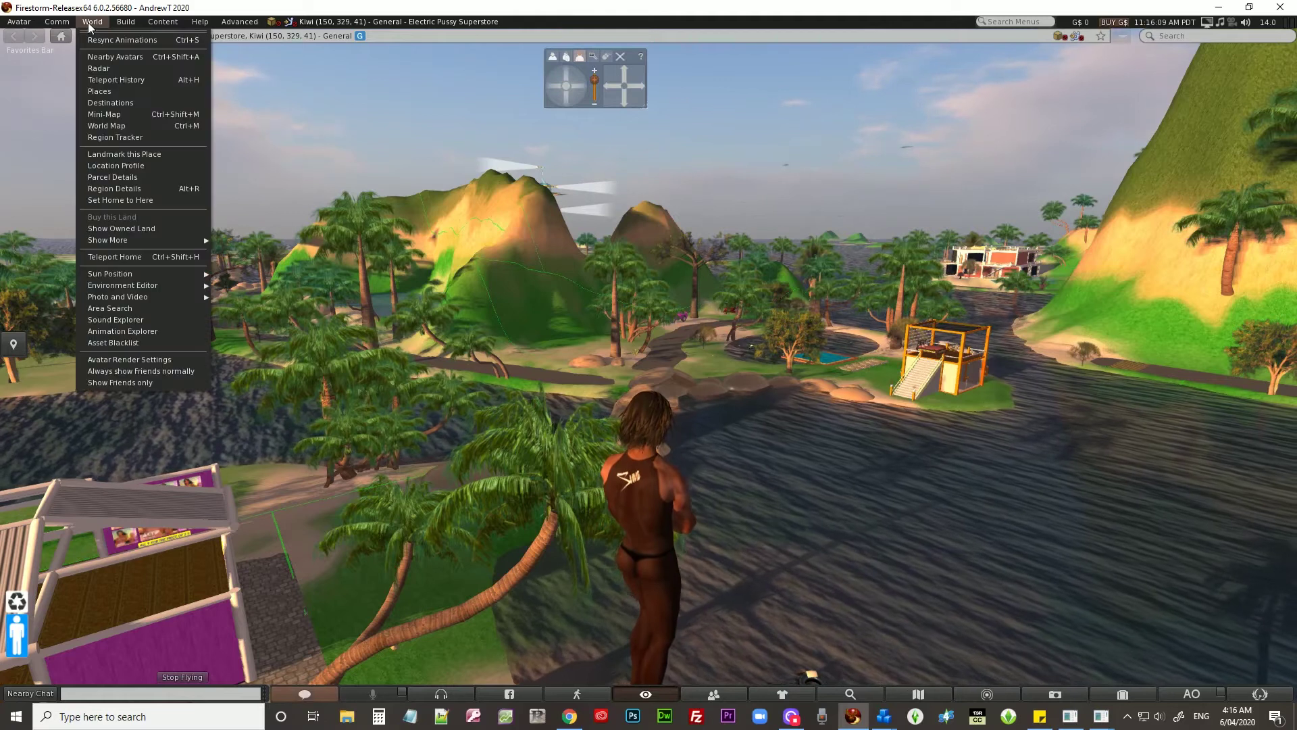
mouse_move(145, 274)
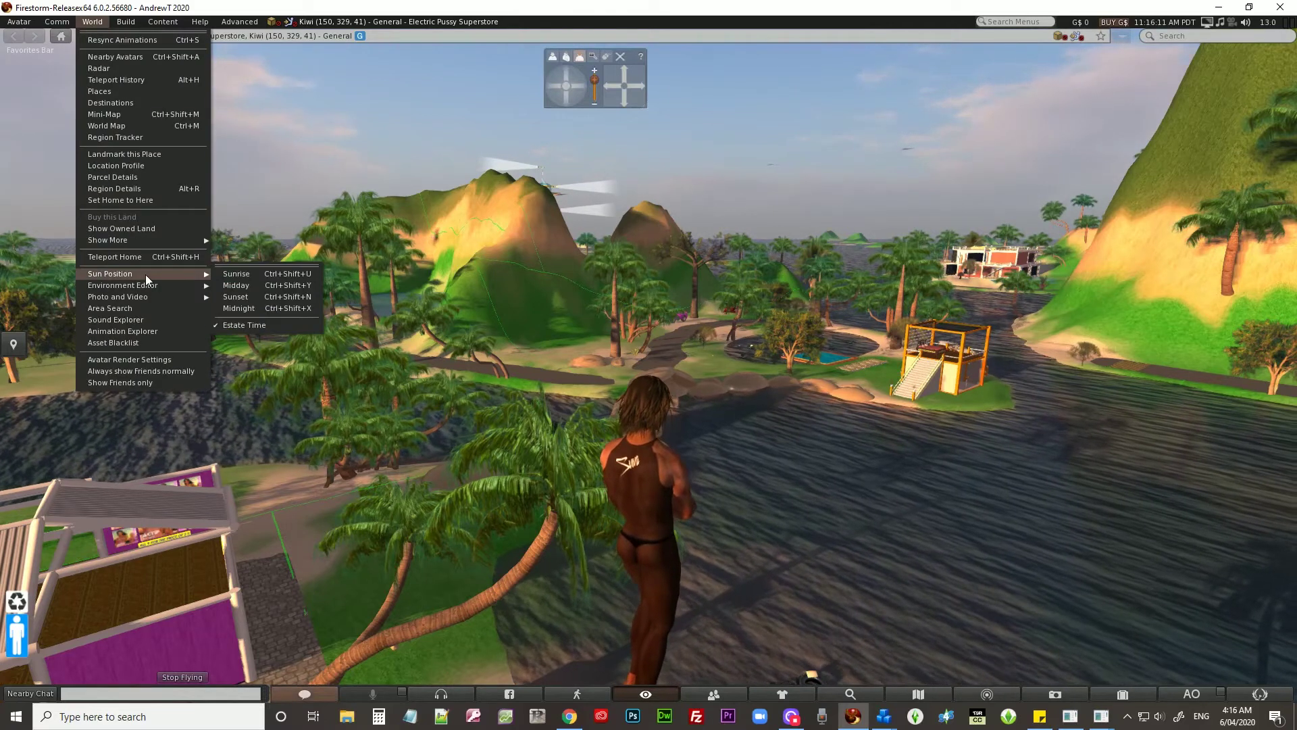
click(139, 187)
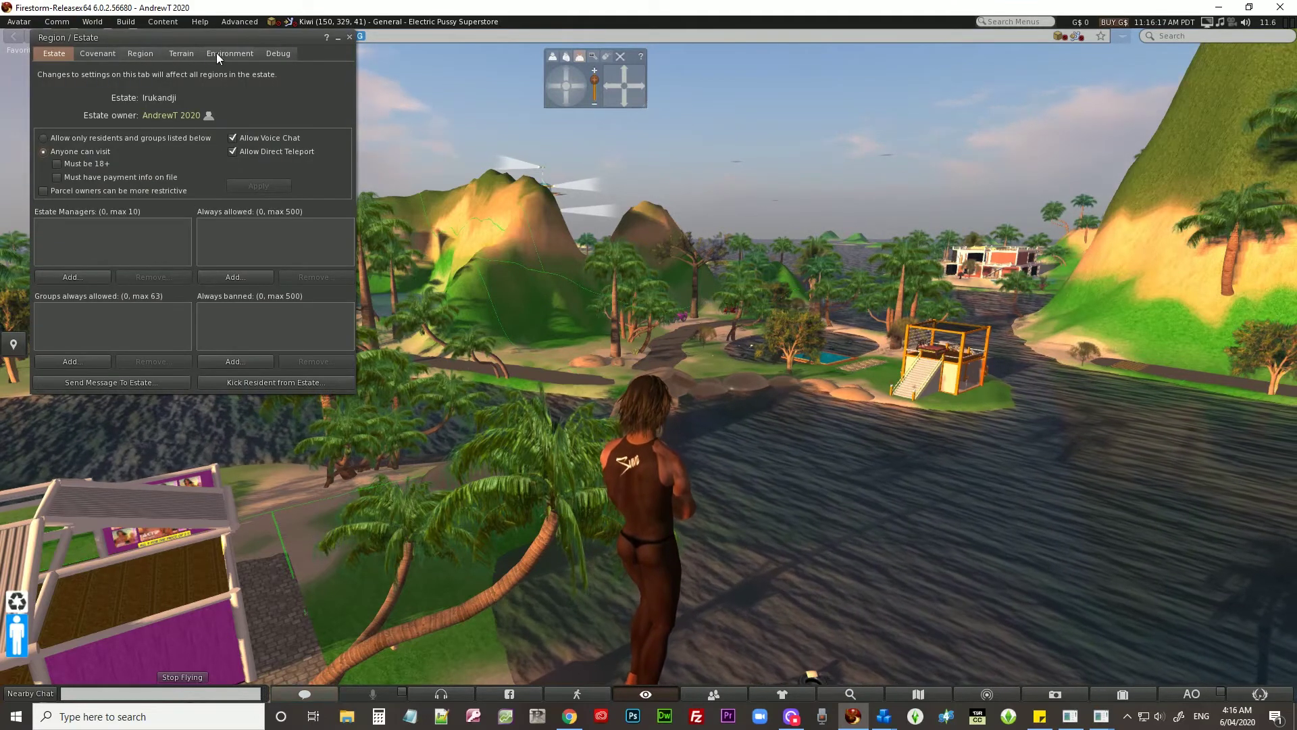
click(217, 52)
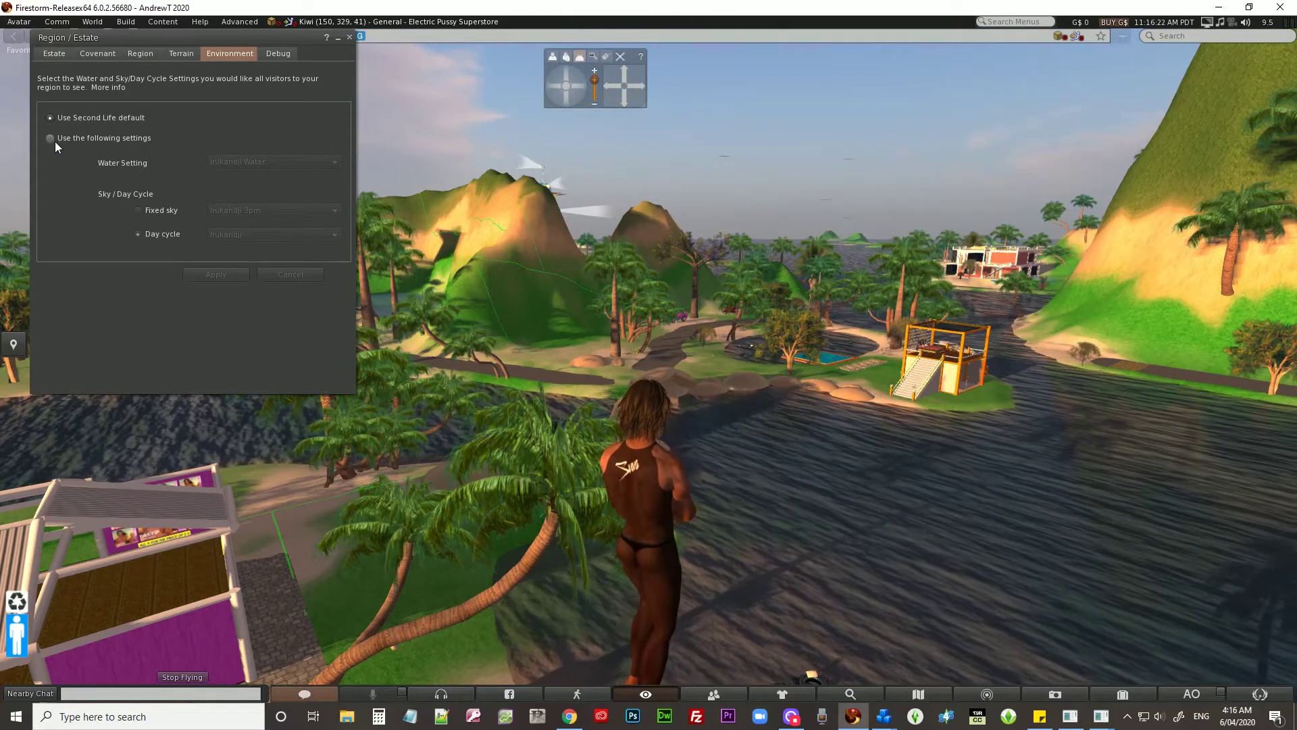
drag(578, 85, 579, 85)
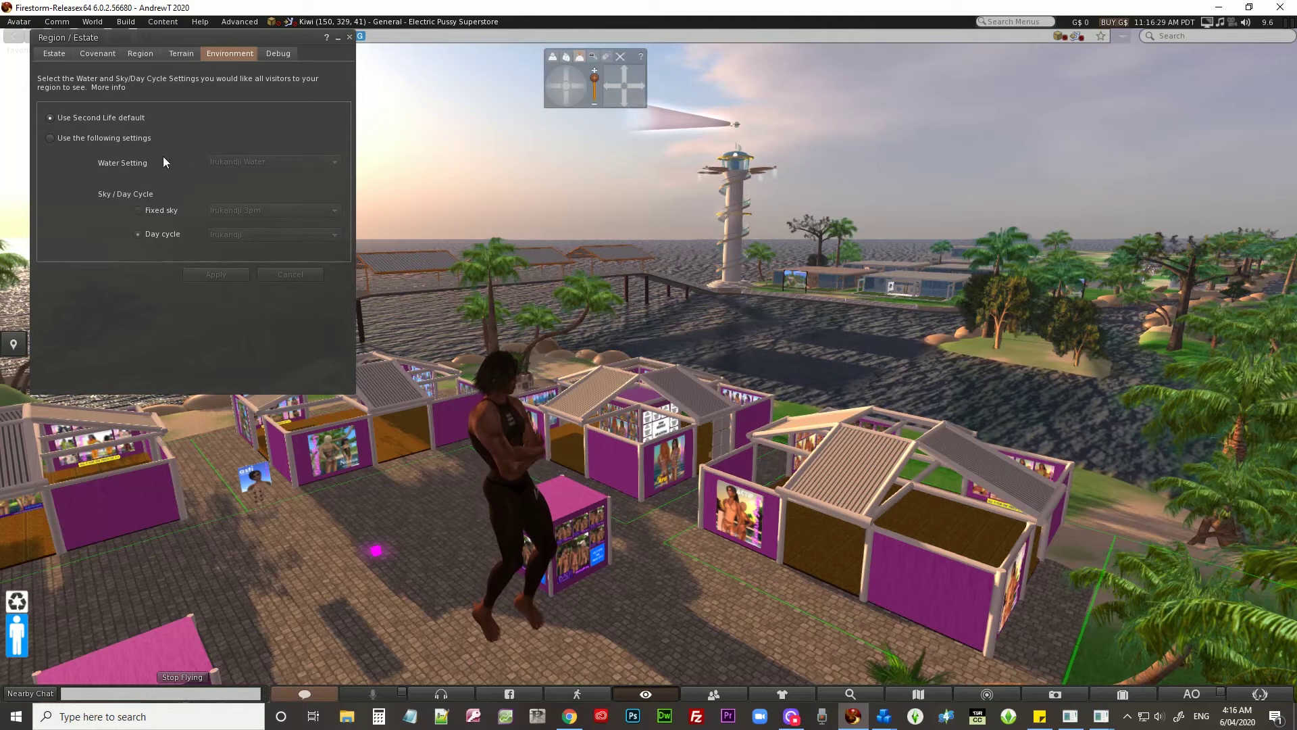
click(79, 138)
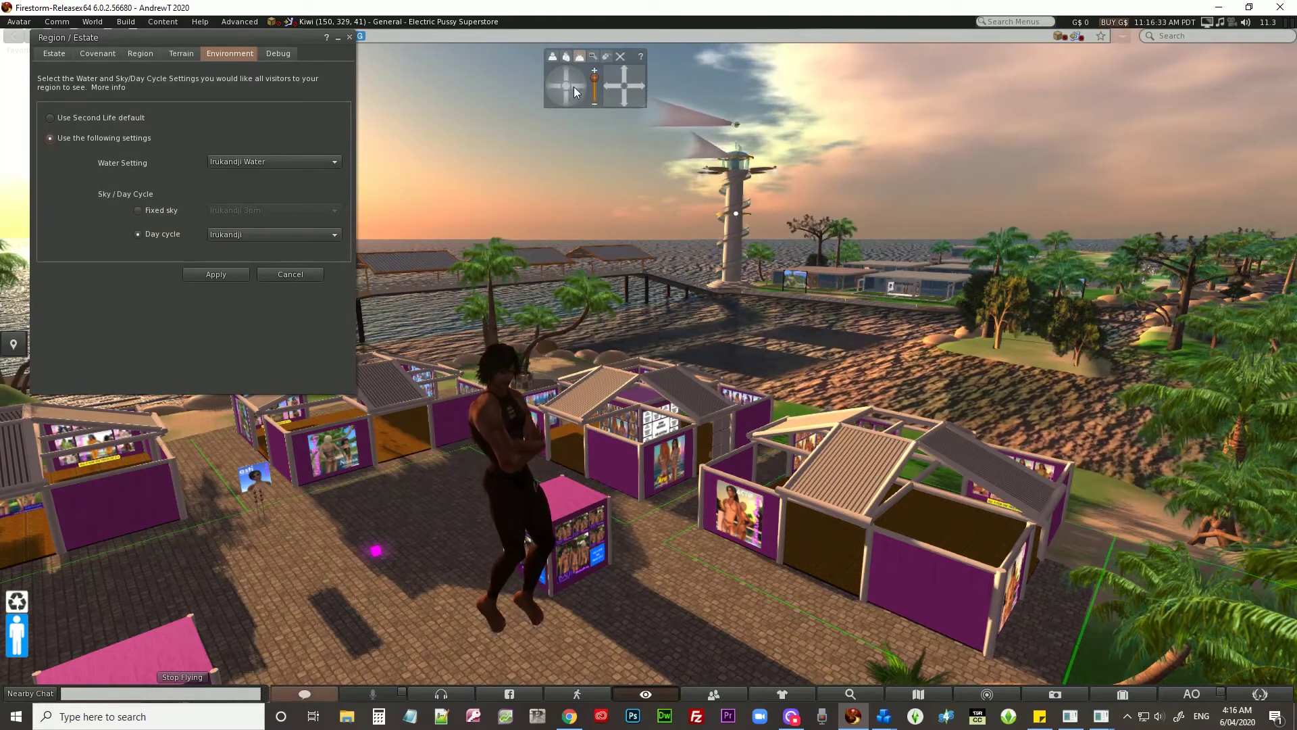
drag(580, 88, 580, 87)
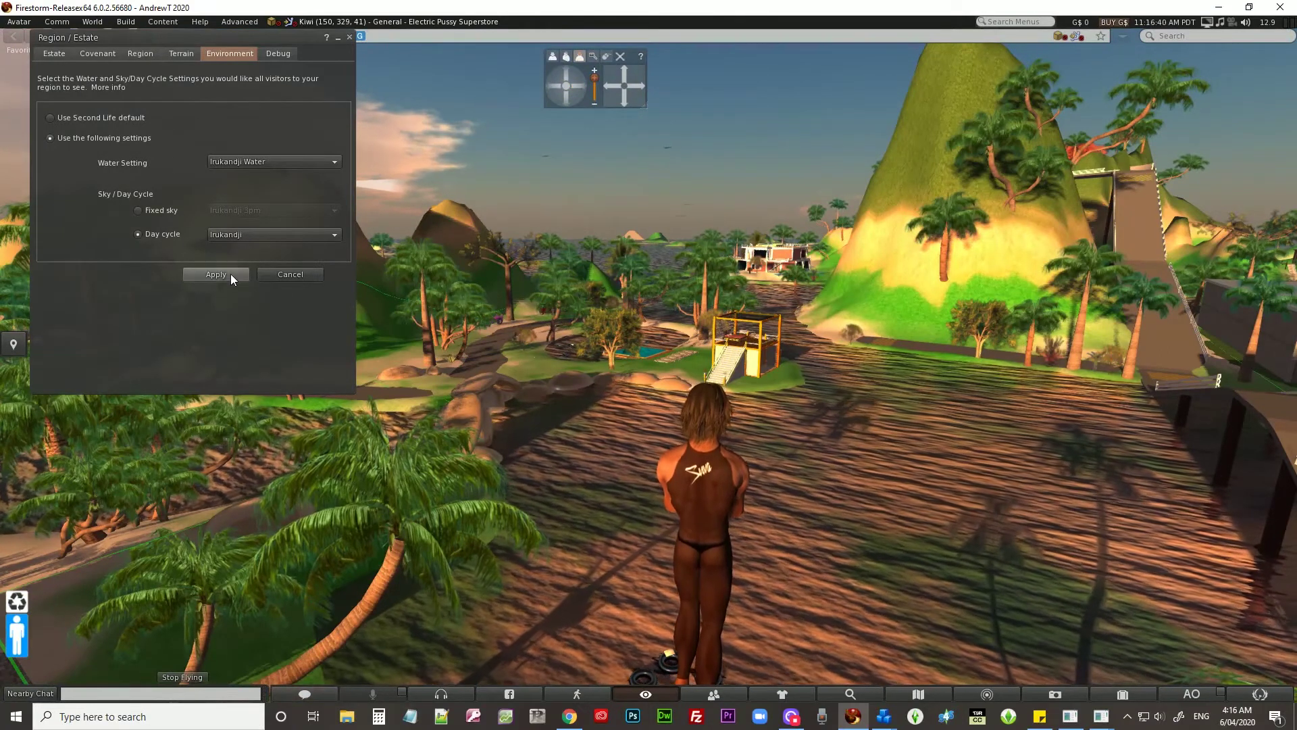
click(230, 274)
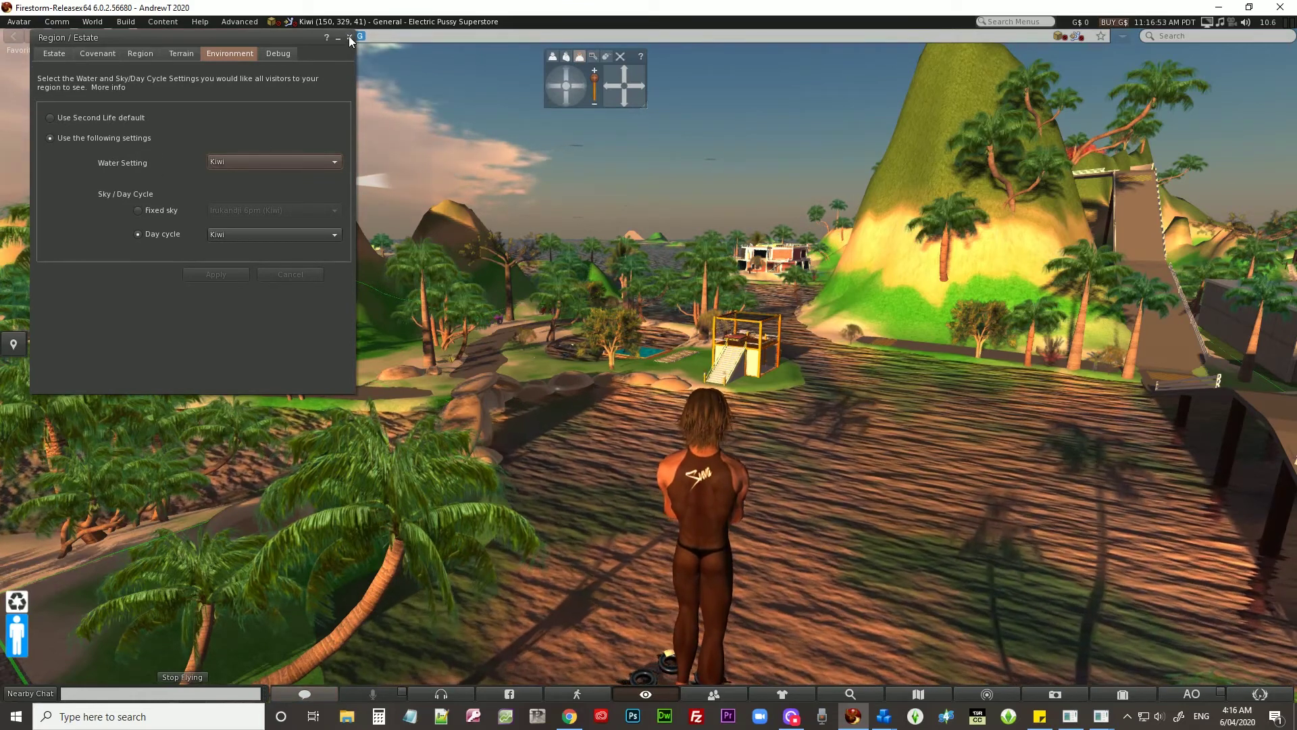
click(349, 37)
- Fly from the superstore across Pussy Beach to Kiwi Nude Beach and turn there to examine the water, sky and islands
key(Up)
key(Right)
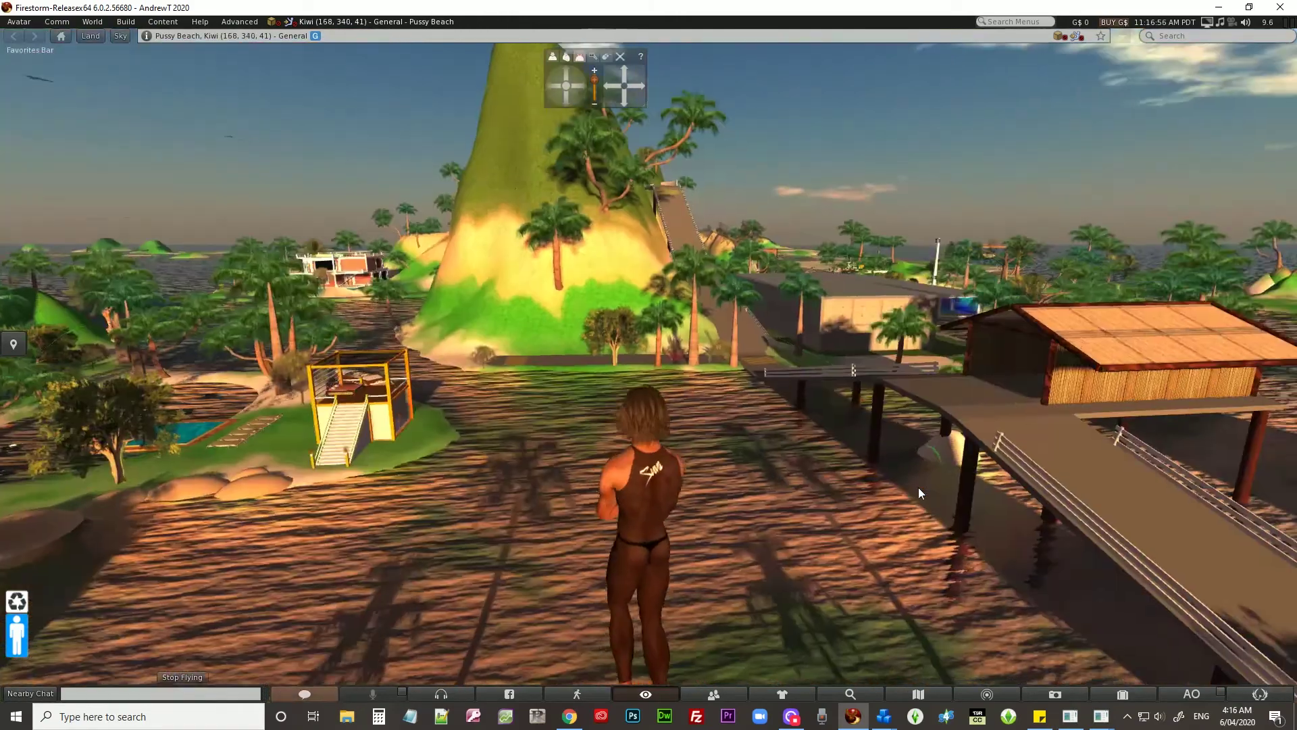
key(Up)
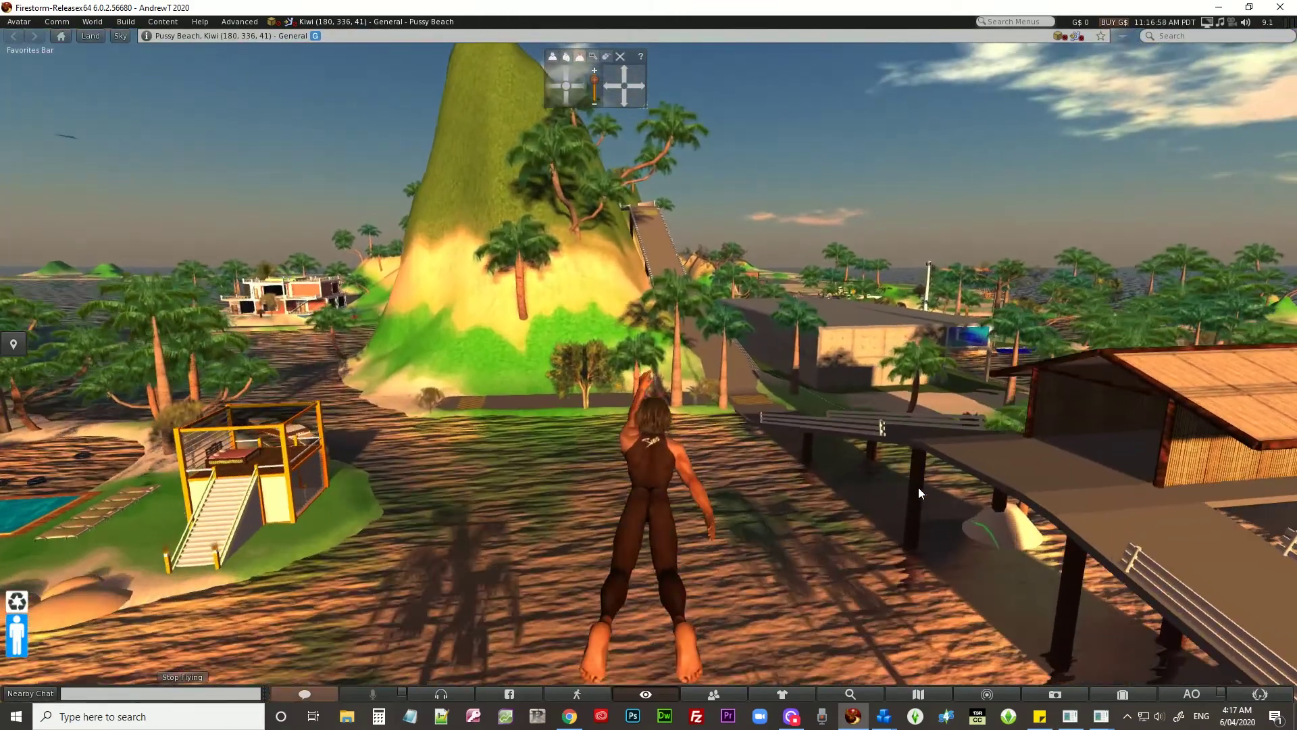
key(Left)
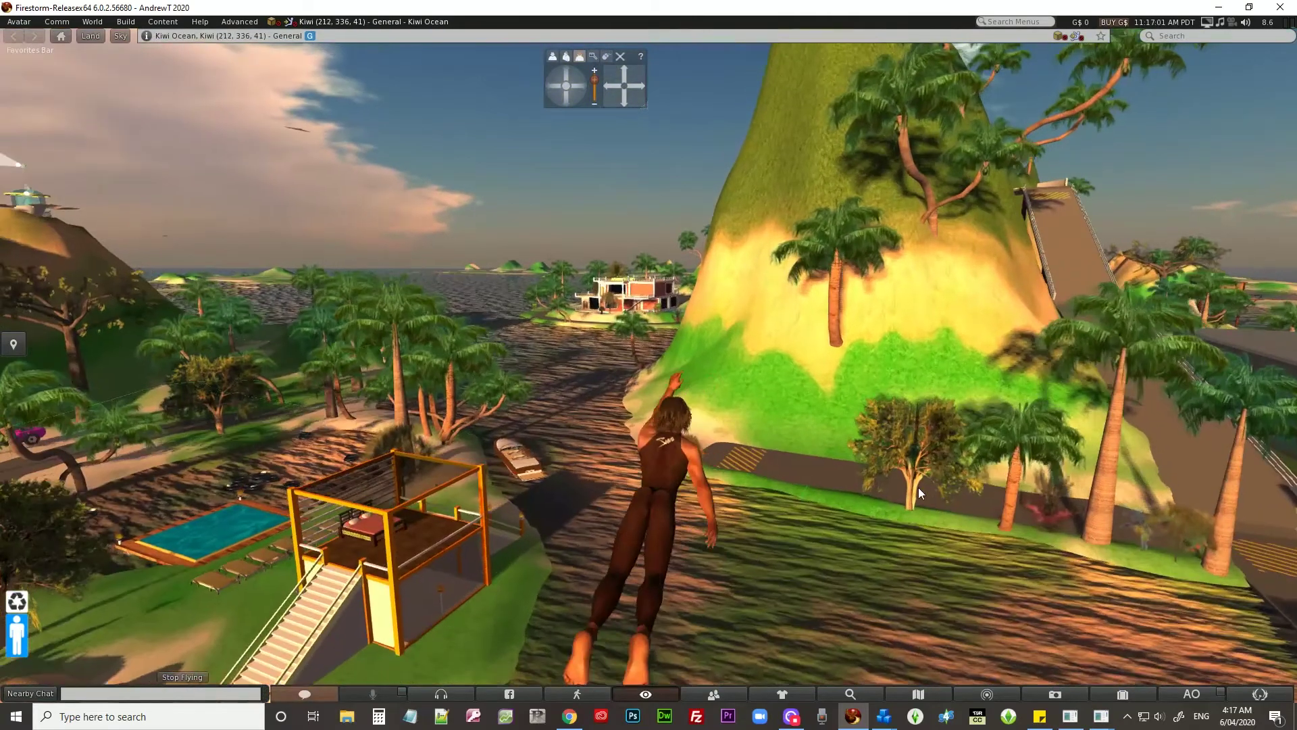
key(Up)
key(Left)
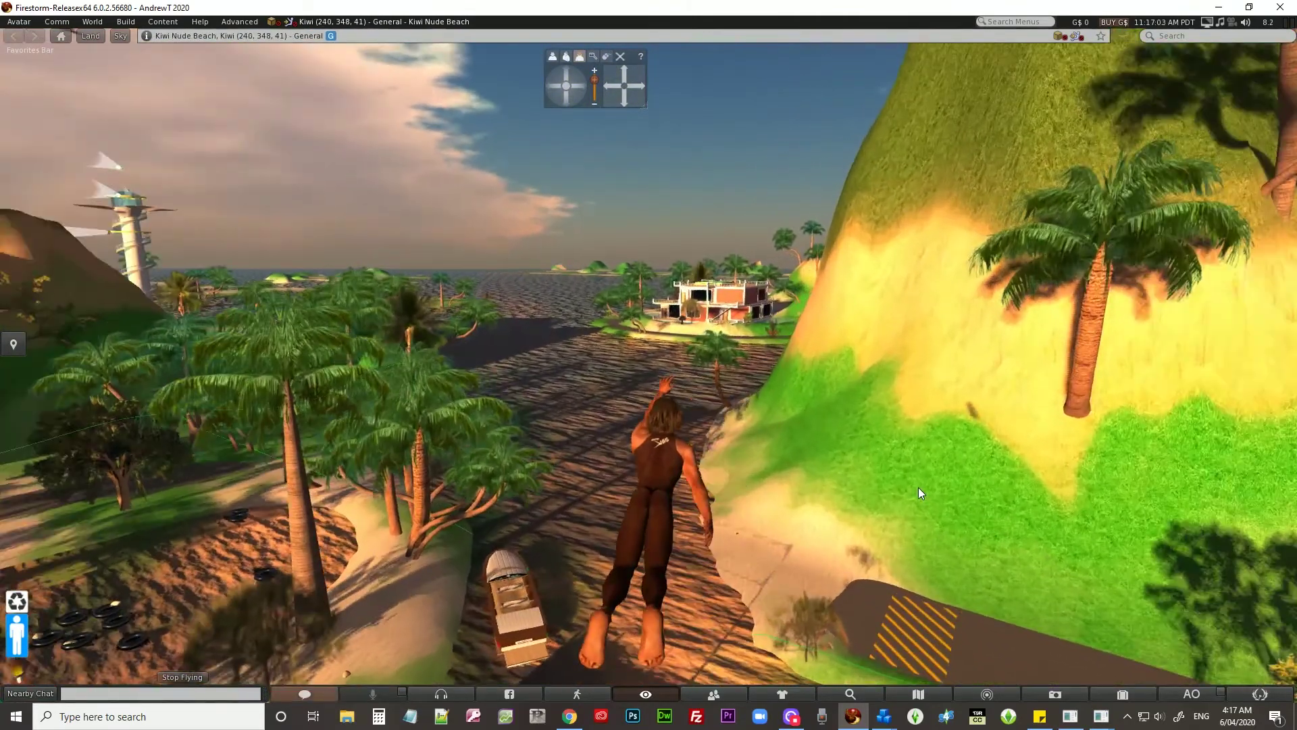
key(Up)
key(Left)
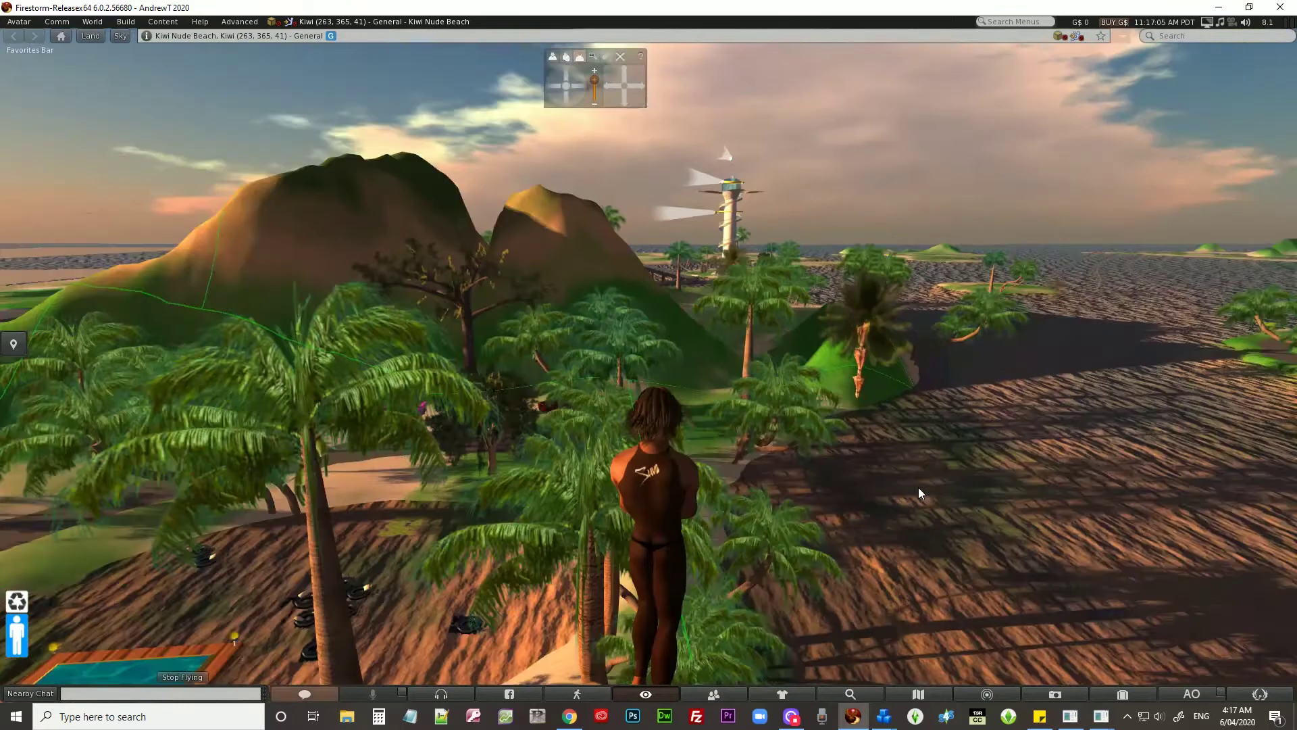
key(Left)
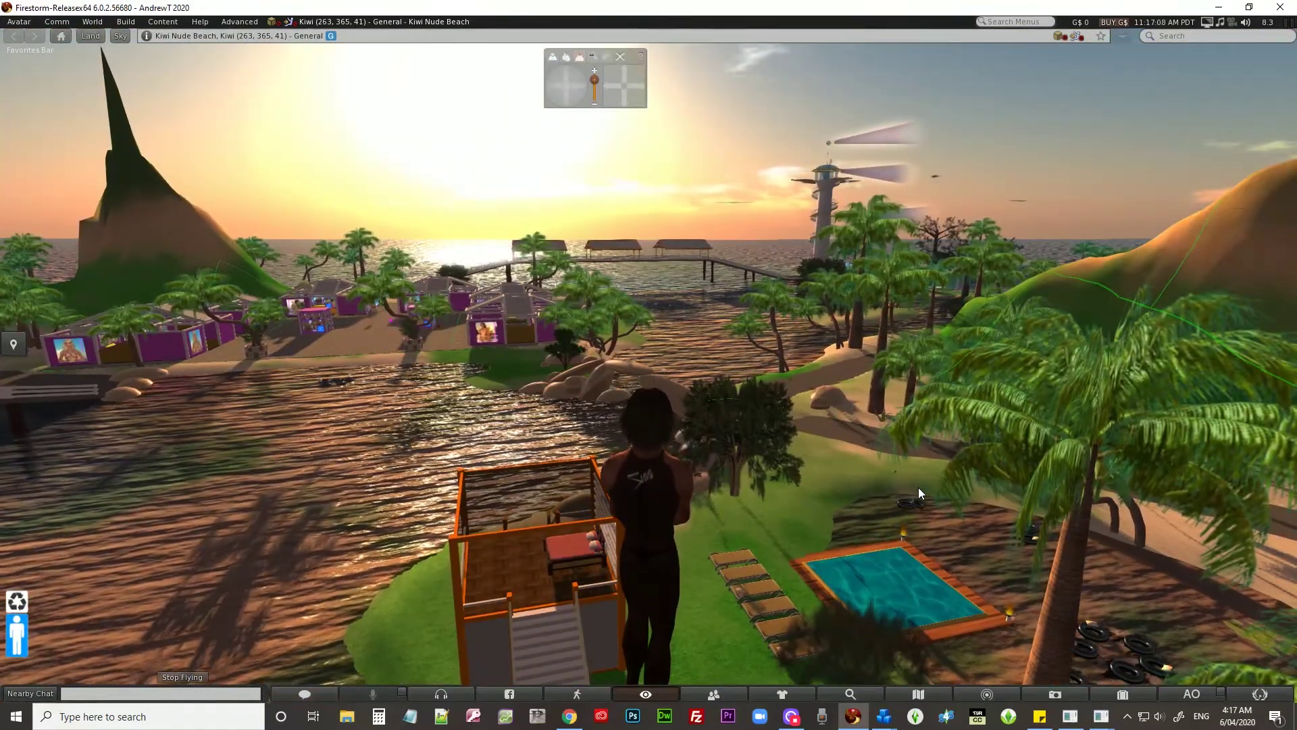
key(Right)
key(Up)
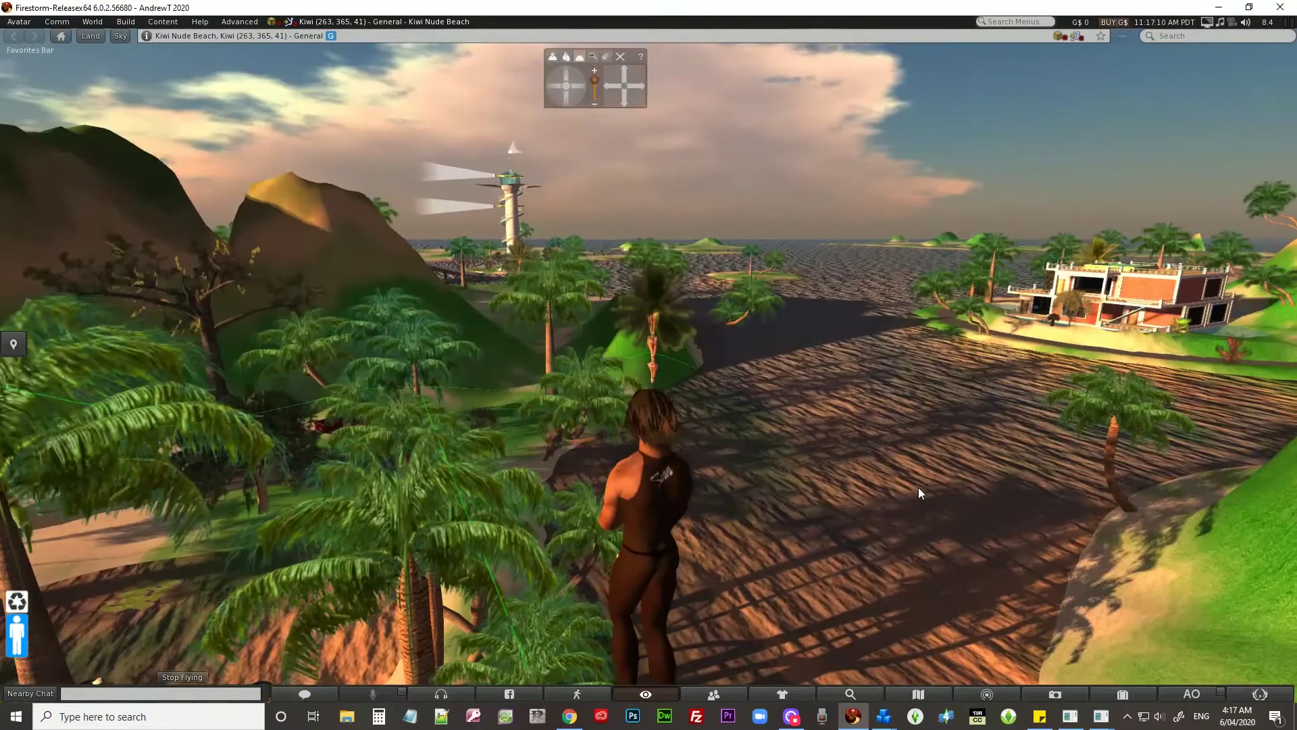
- Fly over Kiwi Ocean towards the lighthouse, descend to the grassy shore and turn to view the house across the water
key(Up)
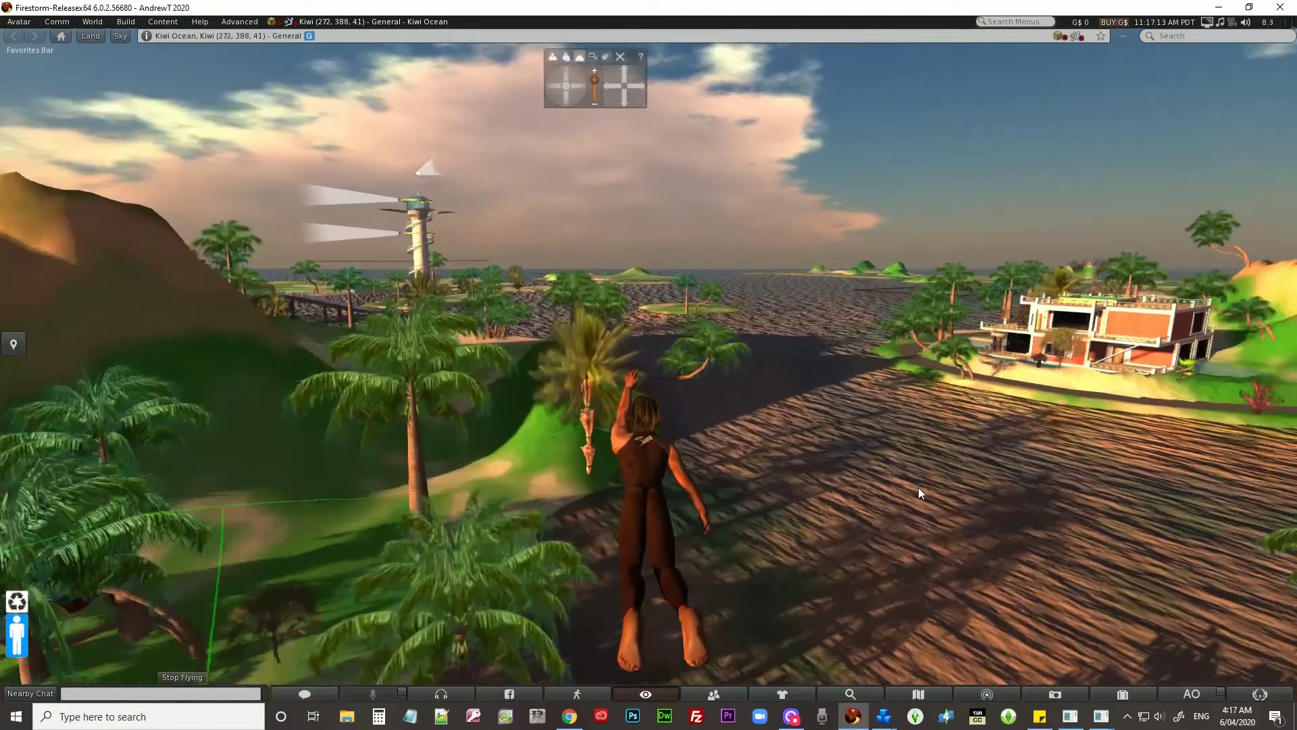
key(Up)
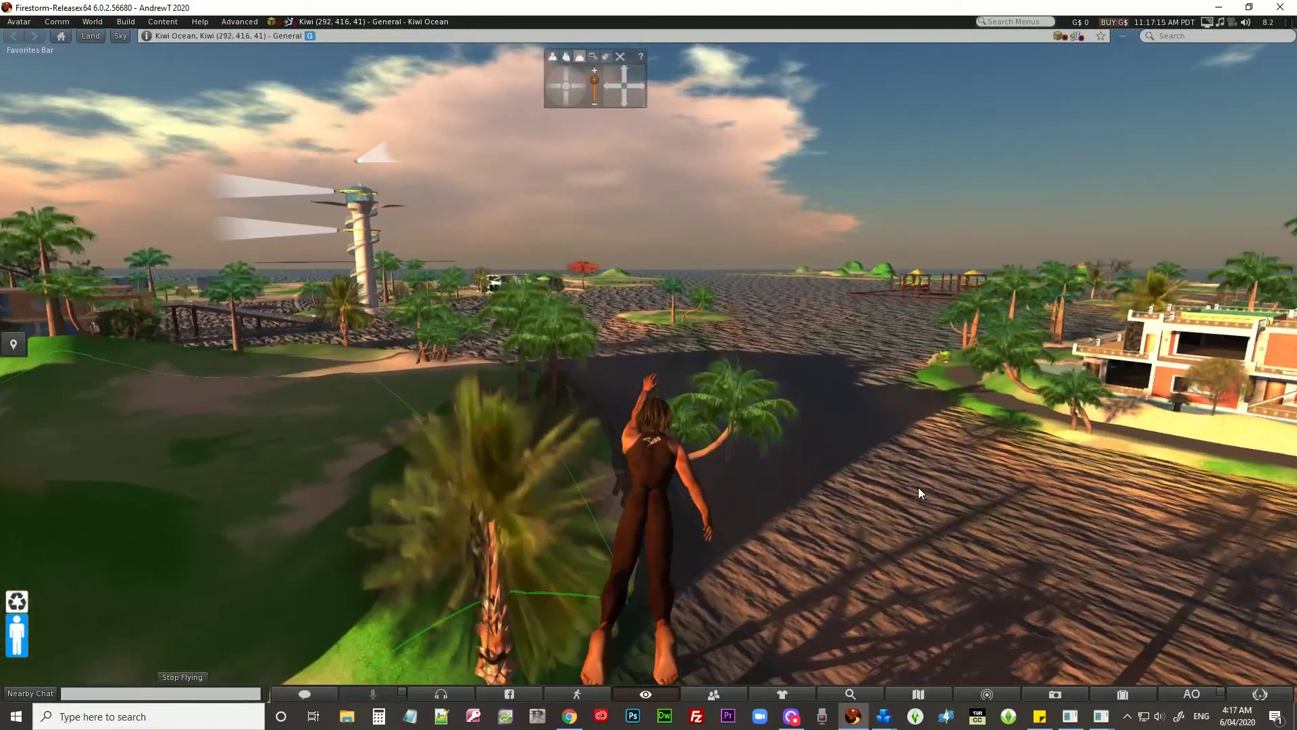
key(Up)
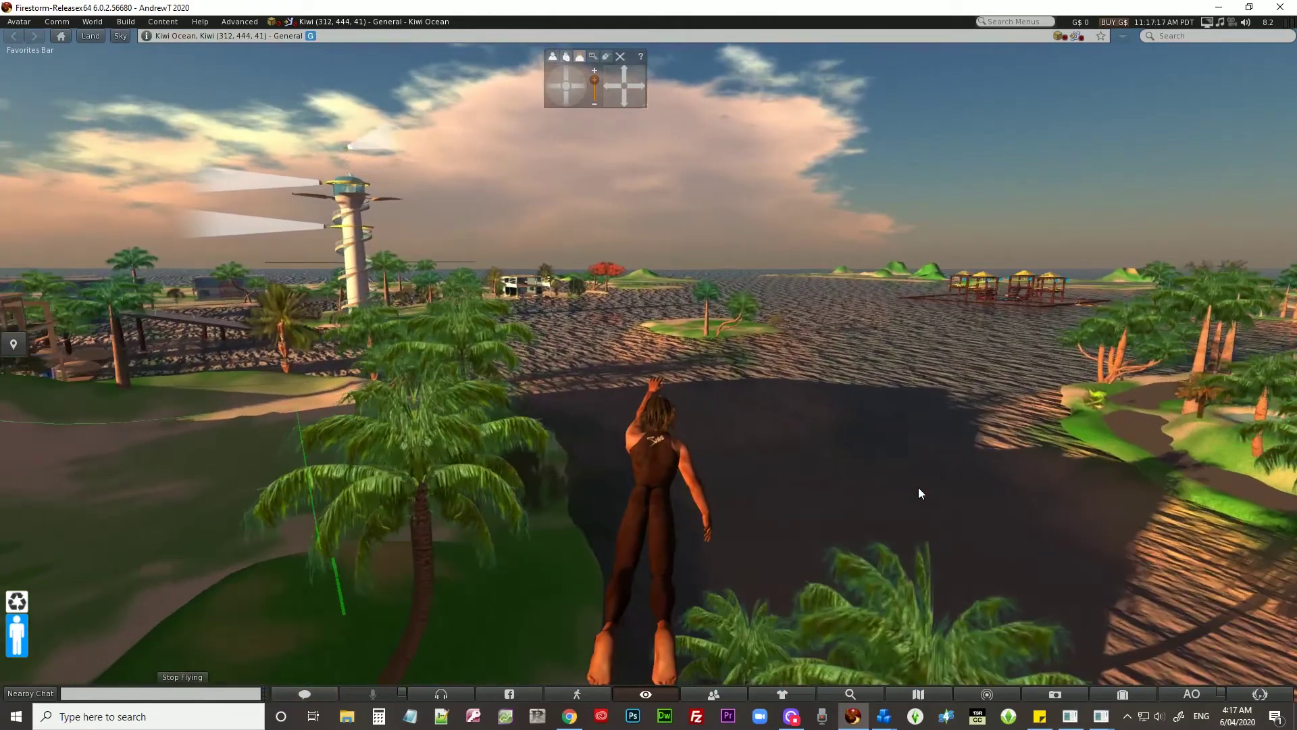
key(Up)
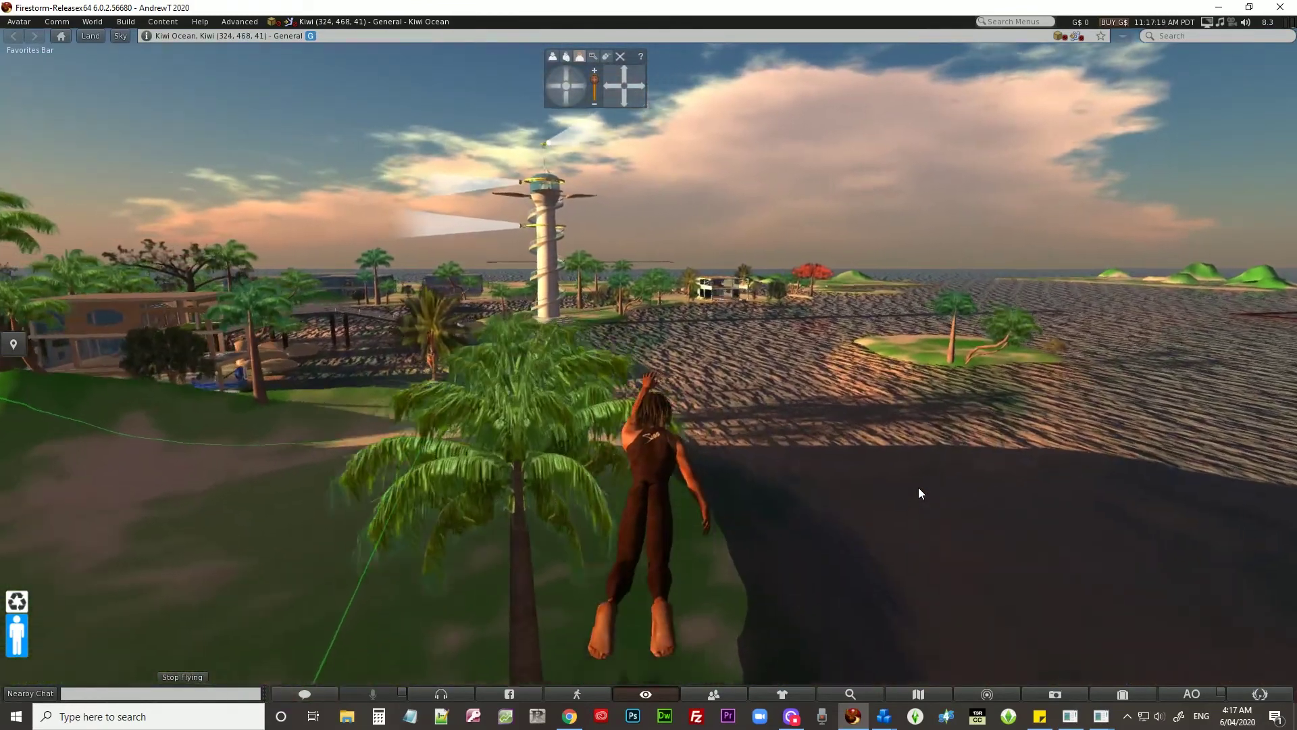
key(Up)
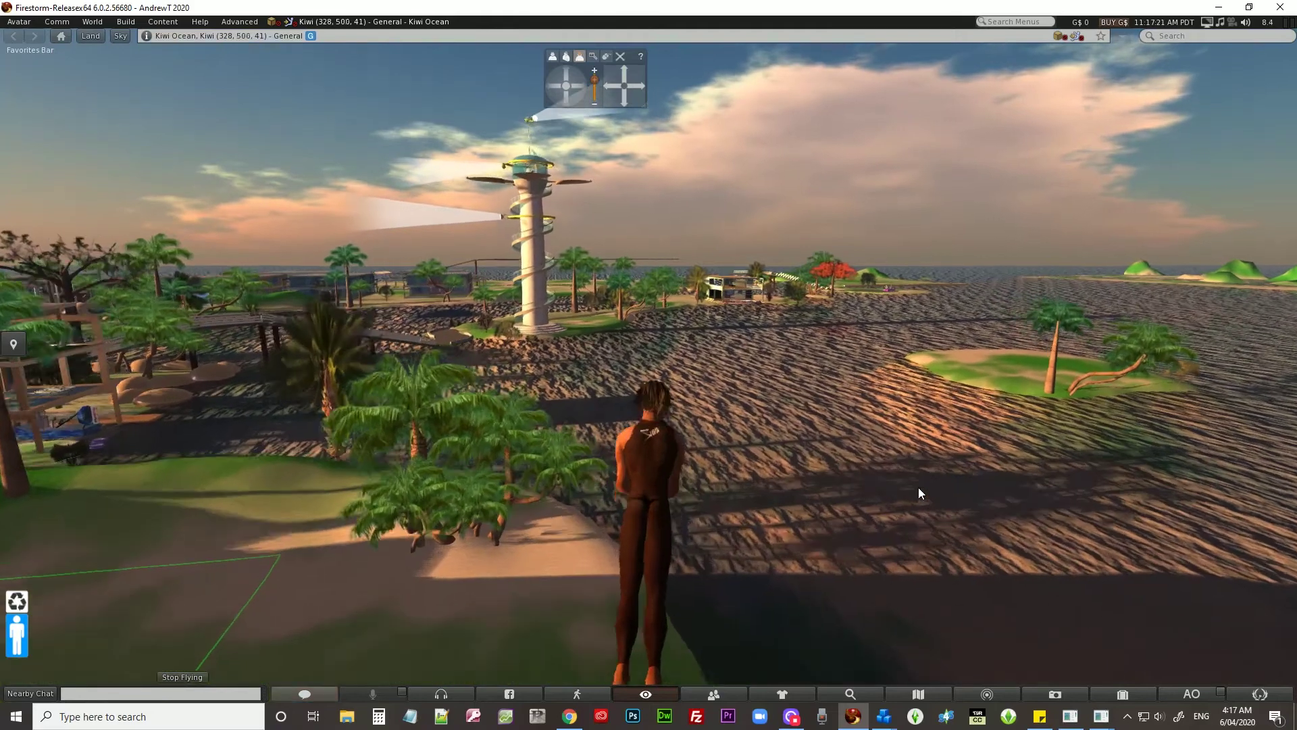
key(Page_Down)
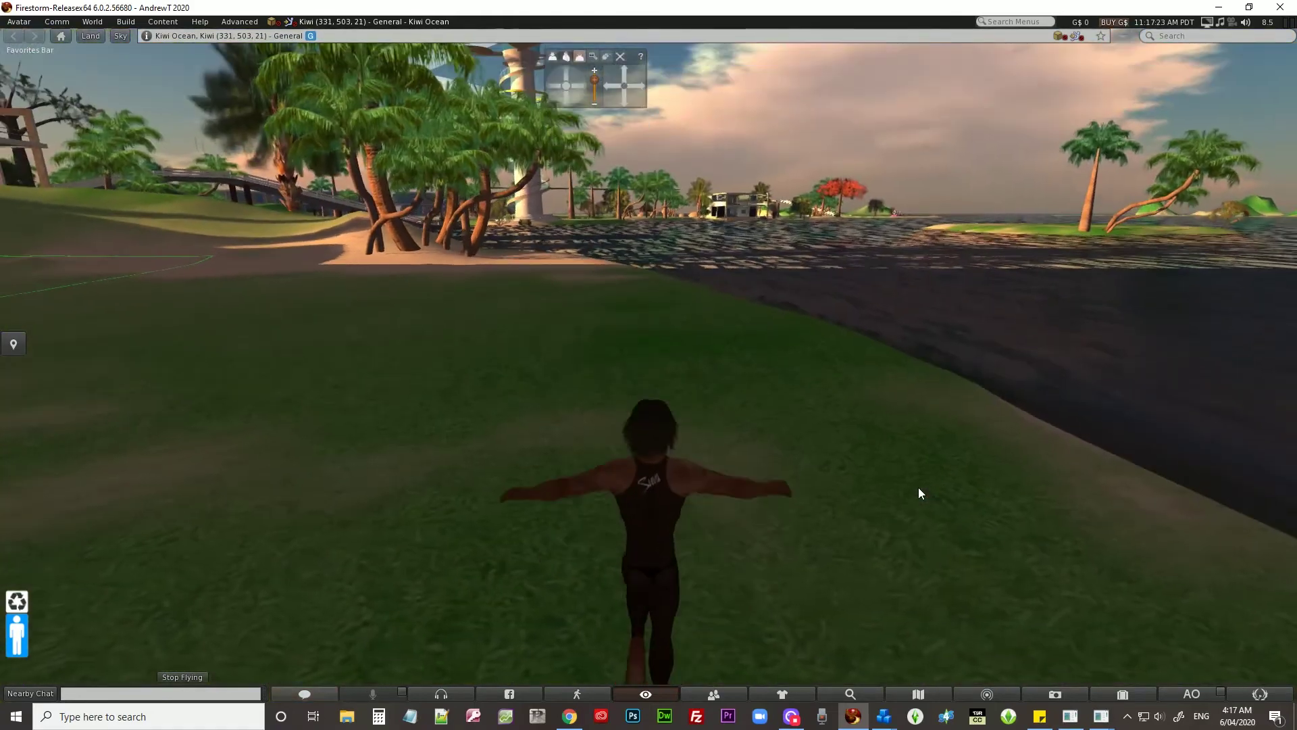
key(Right)
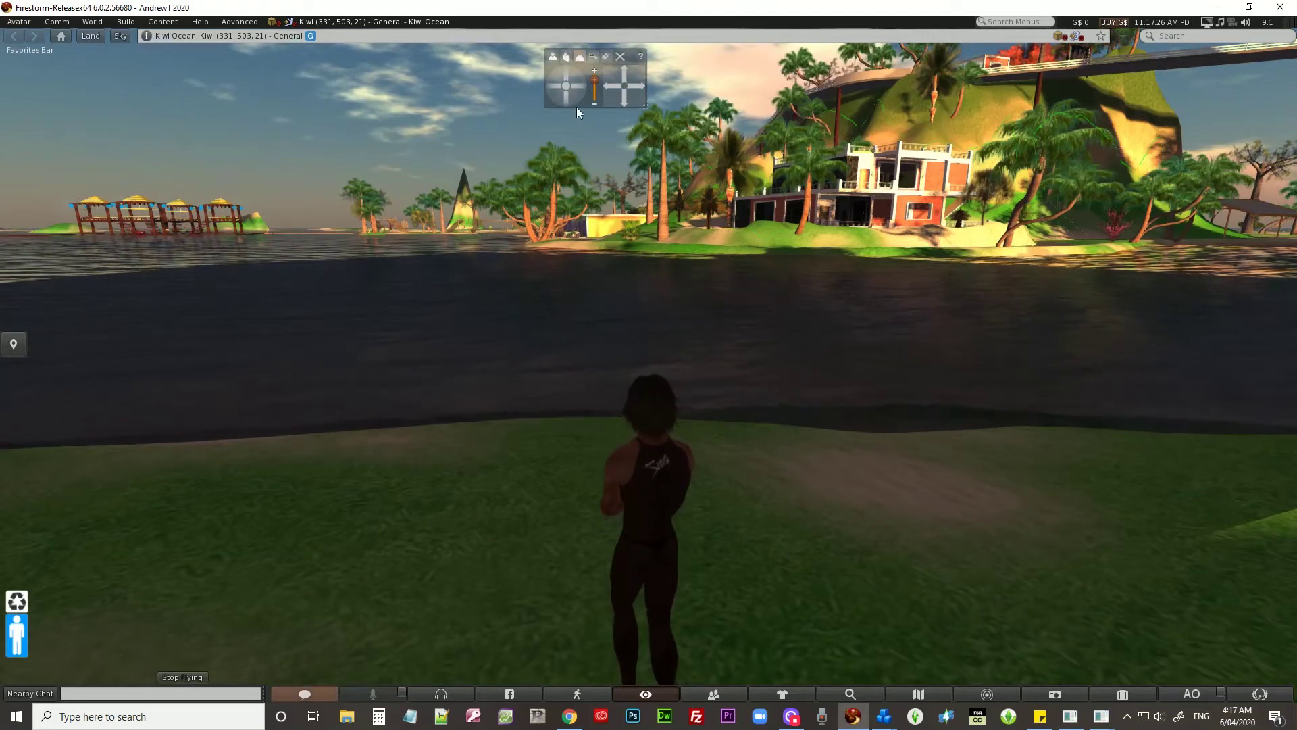
key(Right)
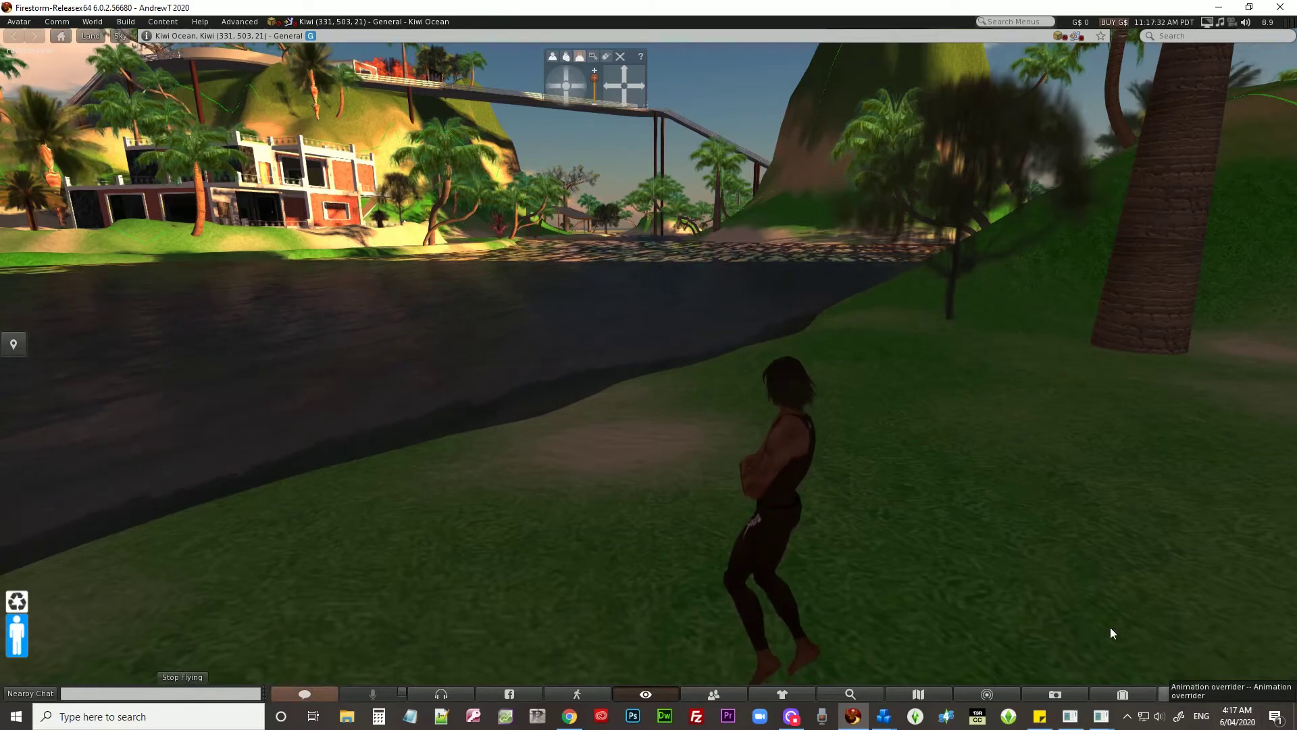
click(1141, 694)
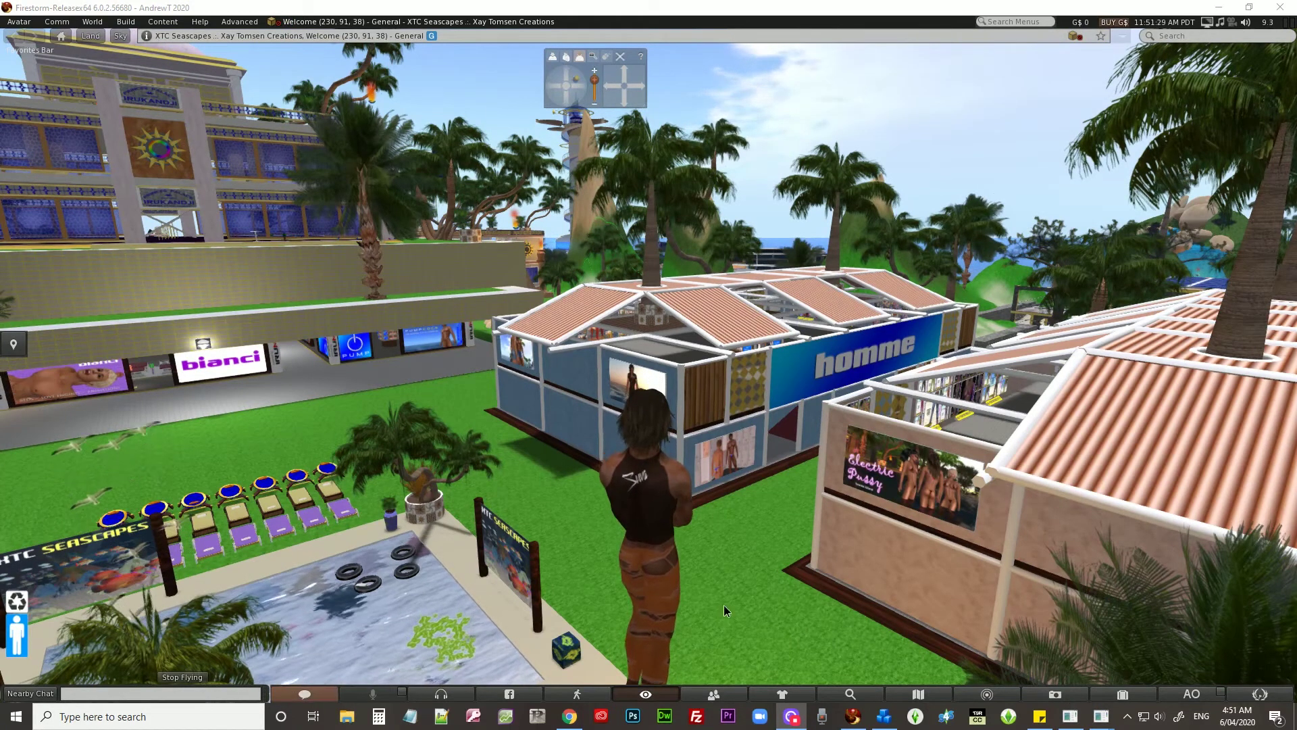
- Turn above XTC Seascapes in the Welcome region to examine the palace, shops and Tamita Motors, heading towards the pool
key(Left)
key(Left)
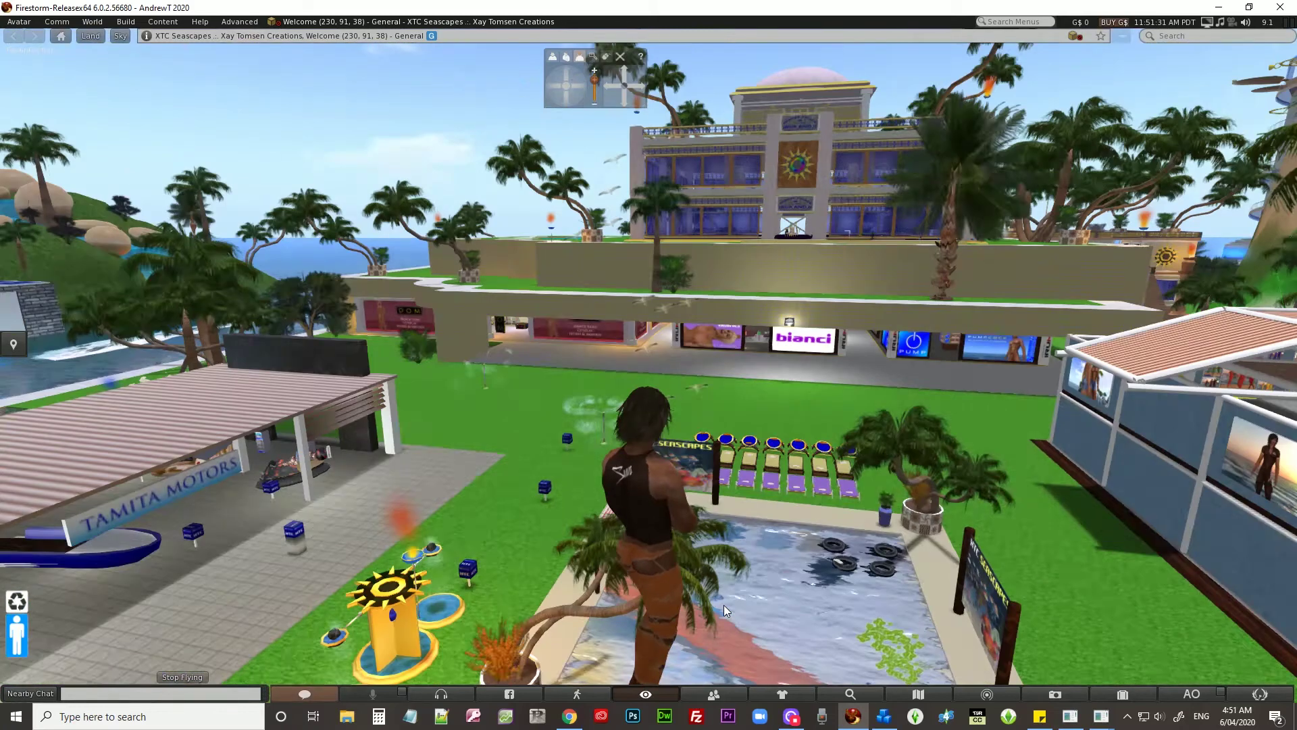
key(Left)
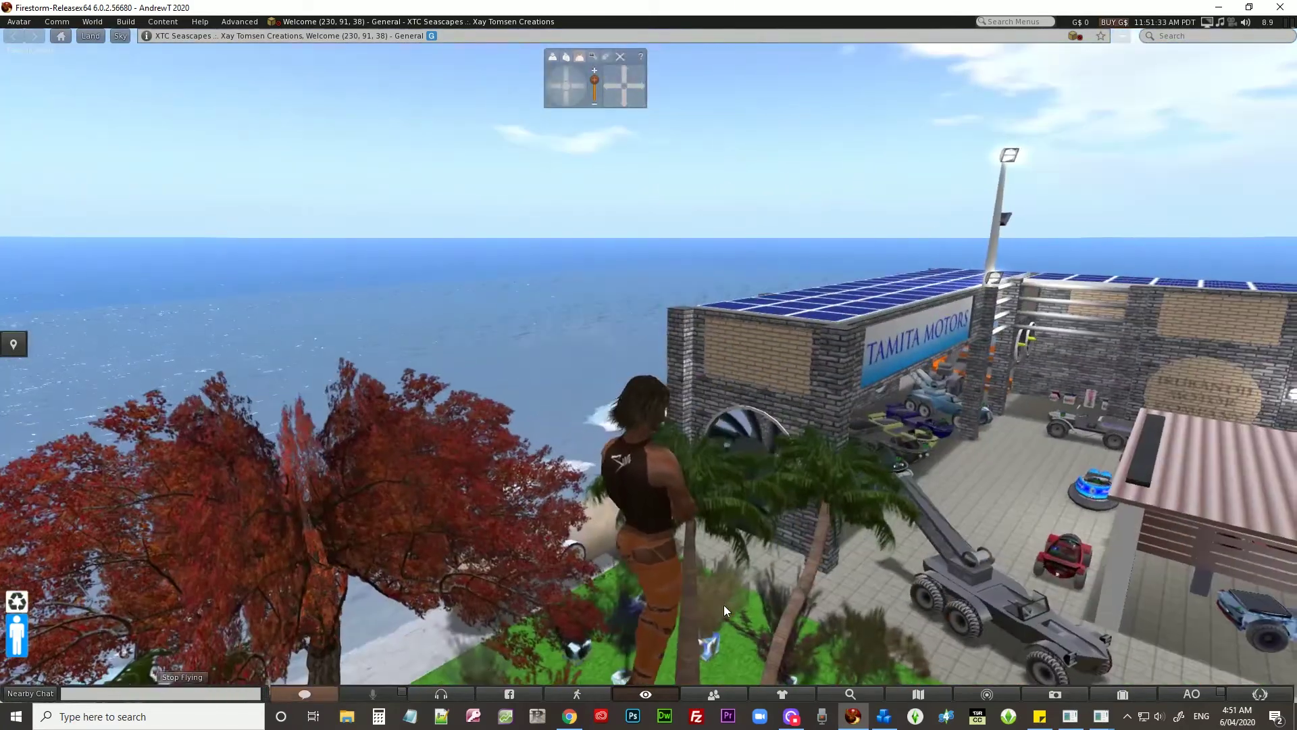
key(Up)
key(Up)
key(Right)
key(Right)
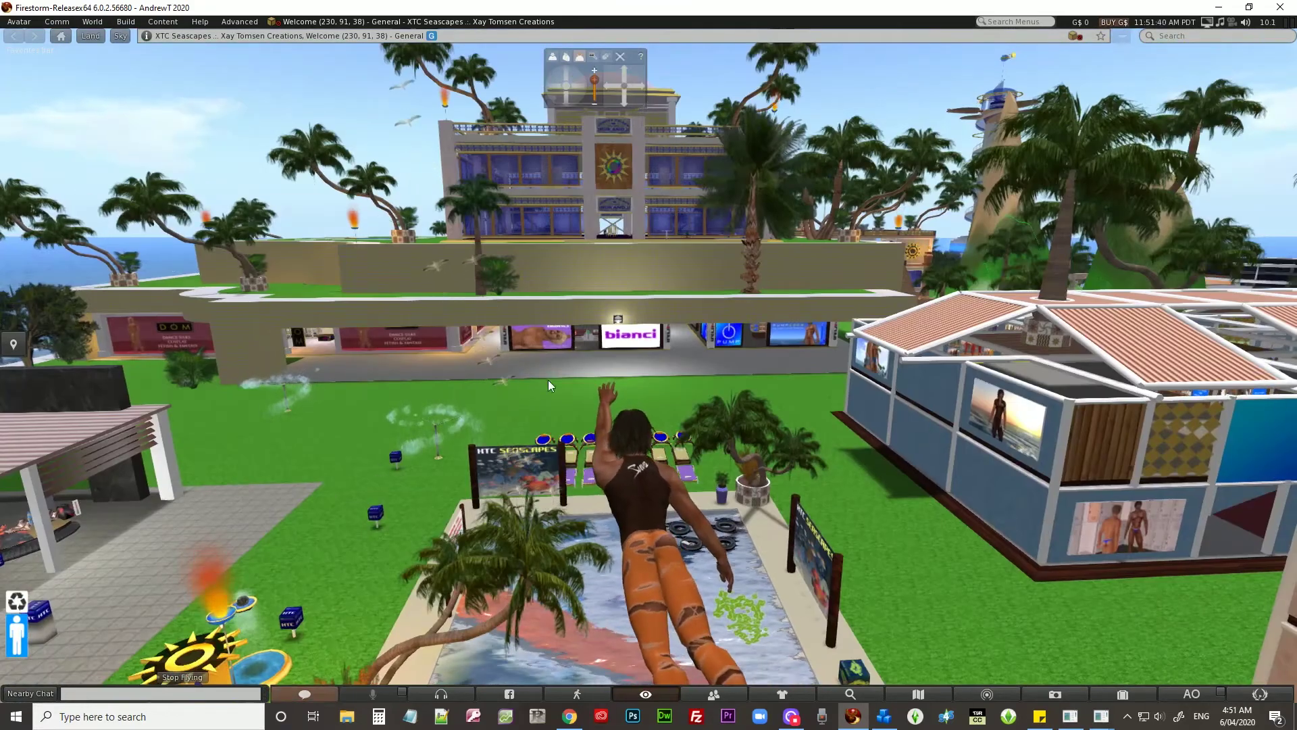
- Fly around the Welcome region past the IRUMOTO Script Factory and palace lawn to view the Tamita Motors forecourt
drag(621, 71, 580, 88)
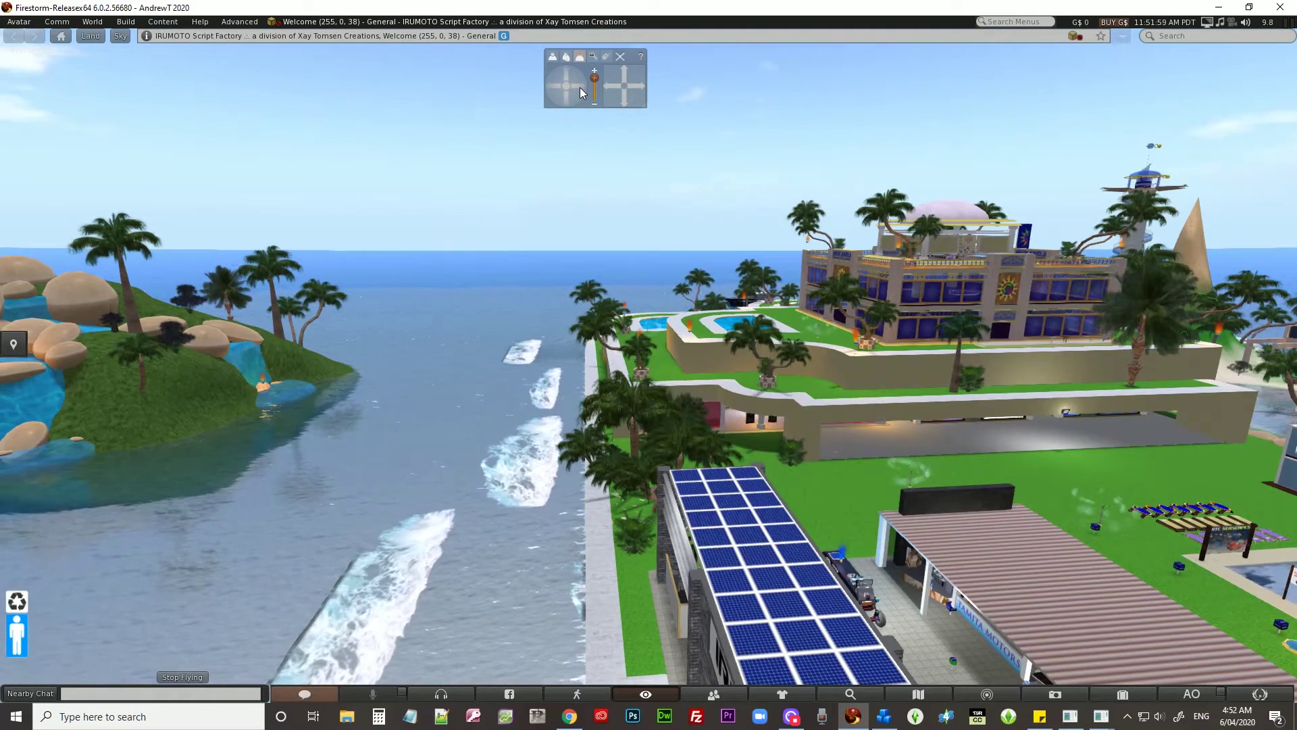
drag(577, 87, 555, 88)
key(Up)
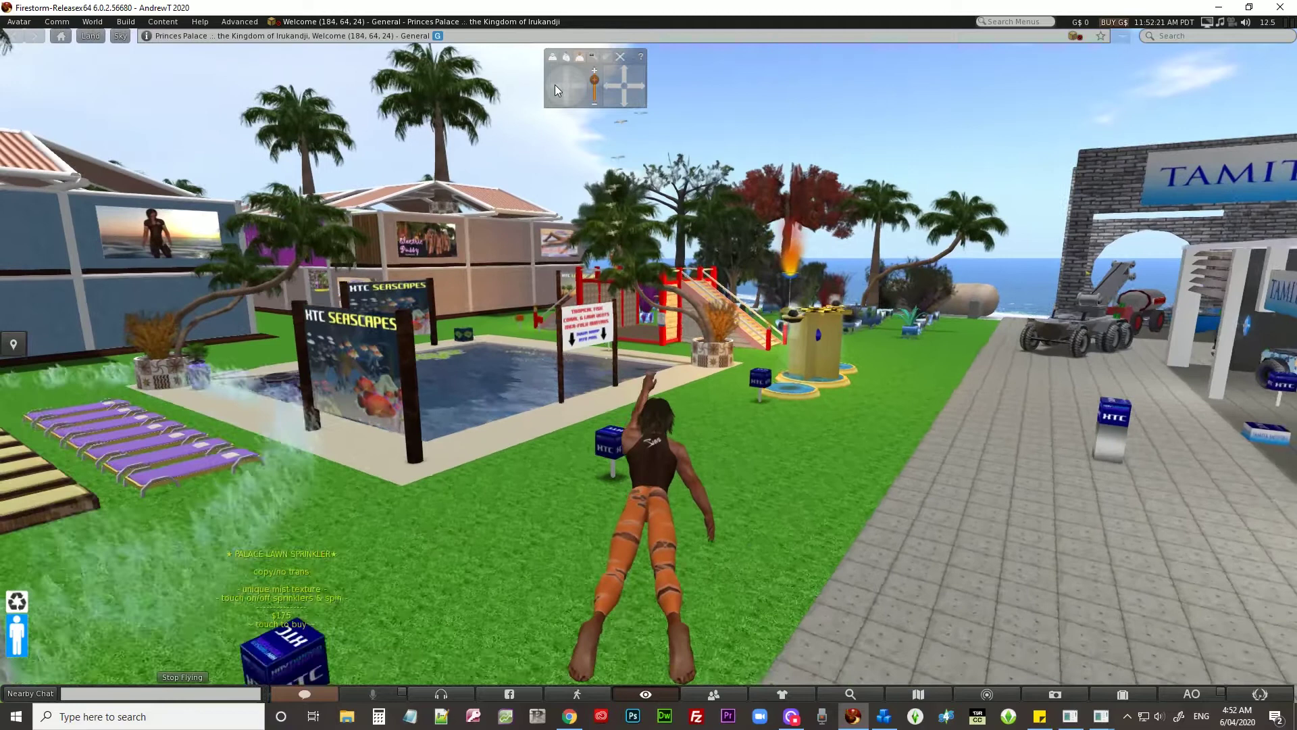
key(Right)
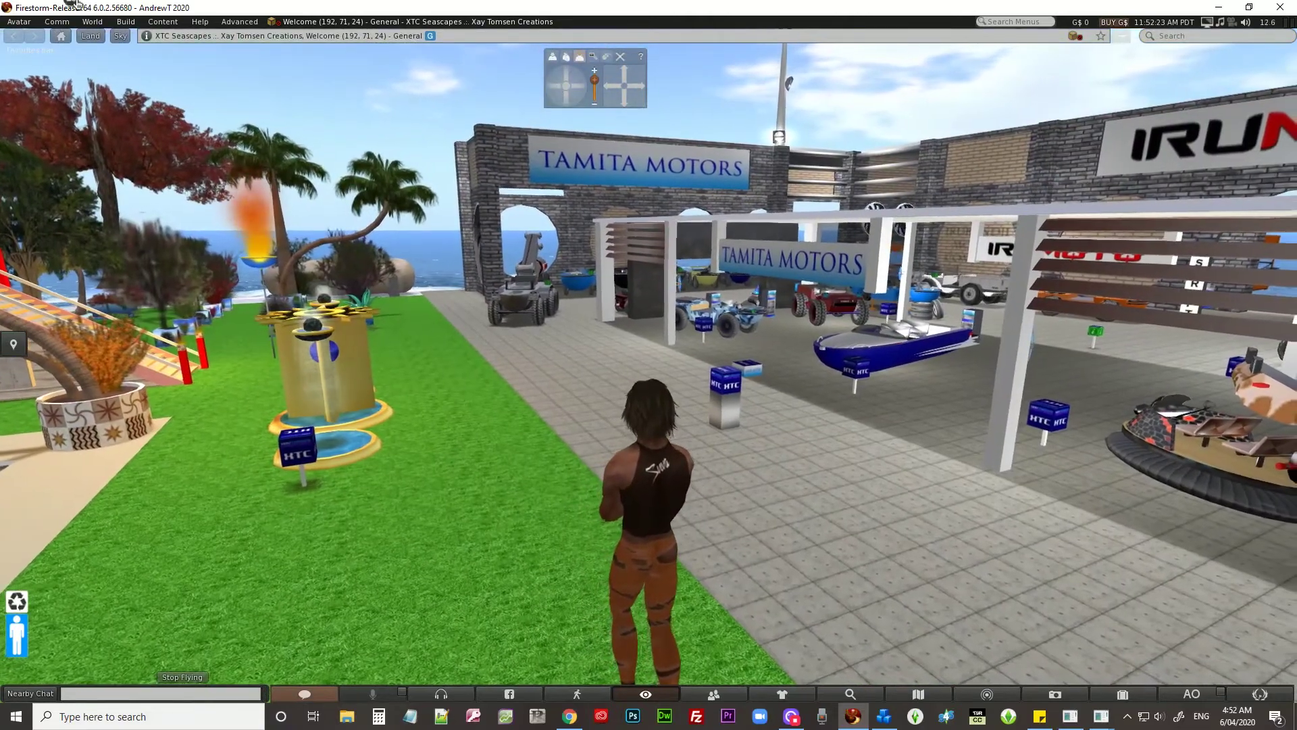
- Set the sun position of the Welcome region's environment to Estate Time
click(92, 21)
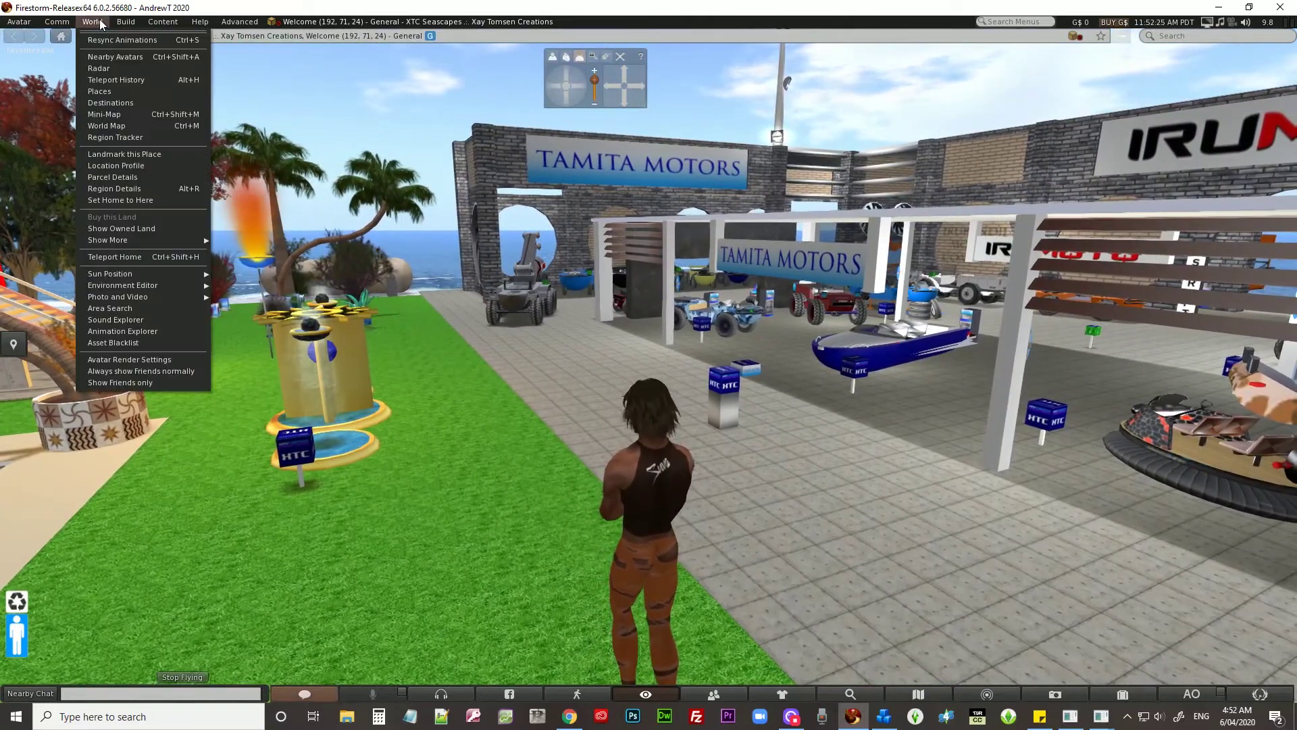
mouse_move(162, 276)
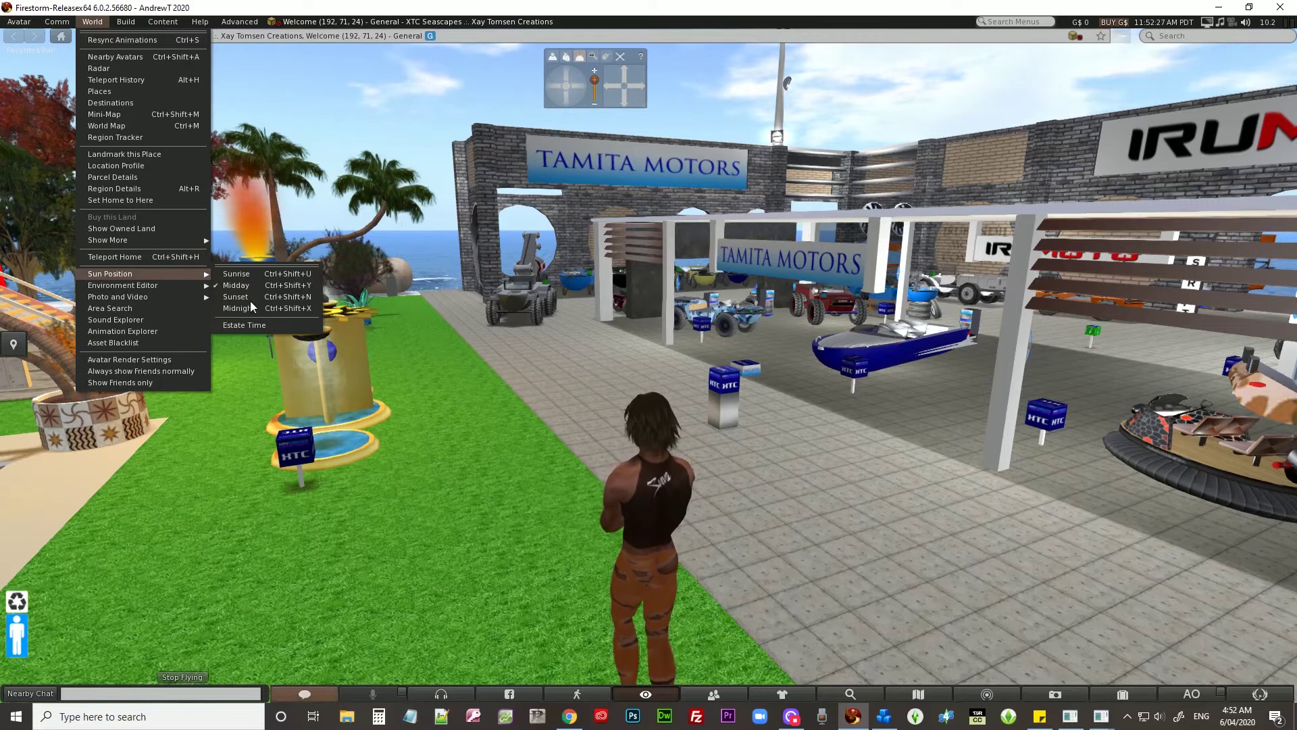
click(254, 326)
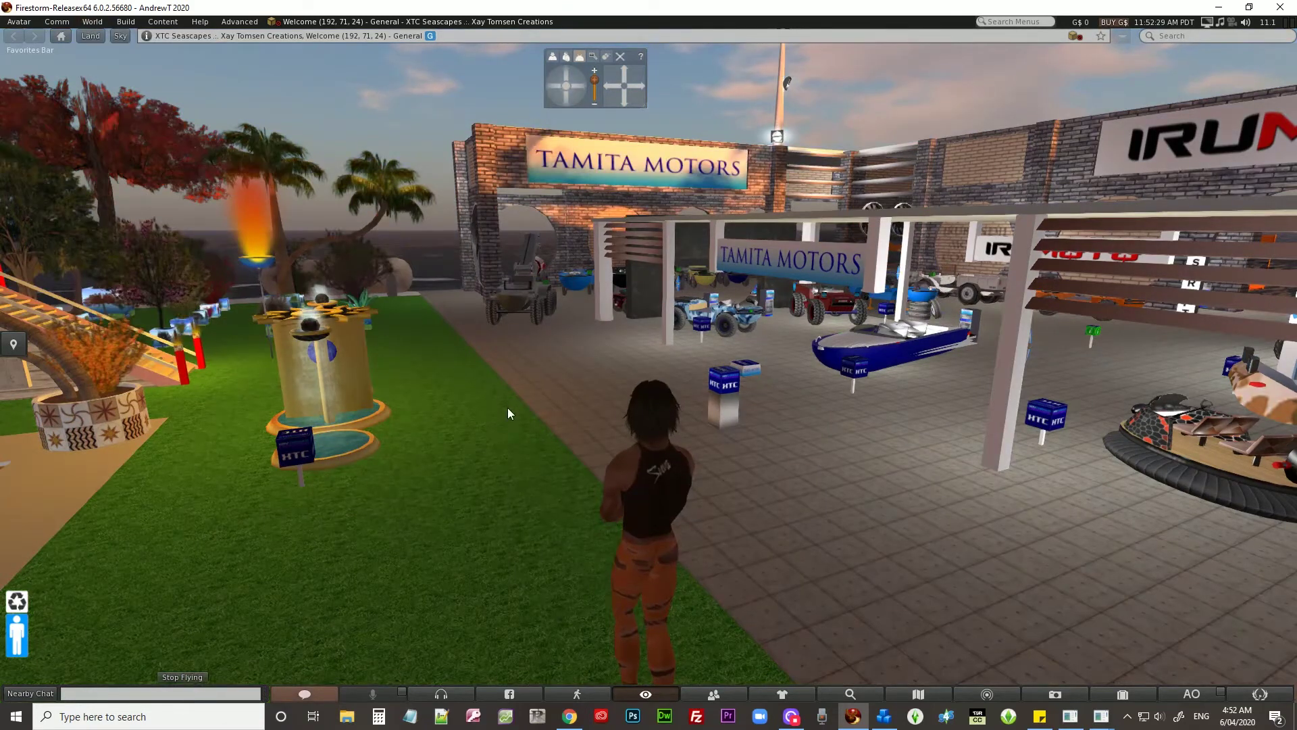
- Turn the view around the XTC Seascapes pool and fly past the sun loungers and Princes Palace shopfronts to examine them in the evening light
mouse_move(558, 88)
mouse_down()
mouse_move(634, 80)
mouse_move(624, 103)
mouse_move(585, 80)
mouse_move(626, 103)
mouse_move(559, 84)
mouse_up()
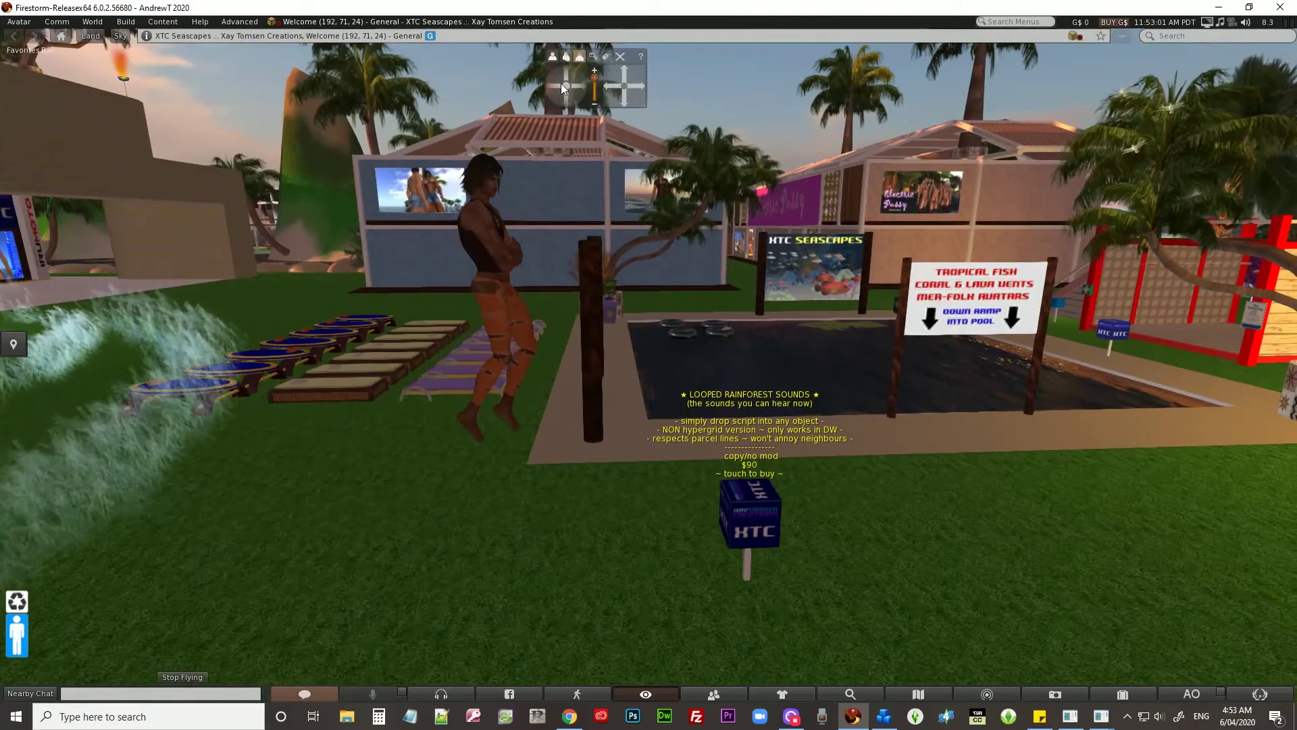
key(Up)
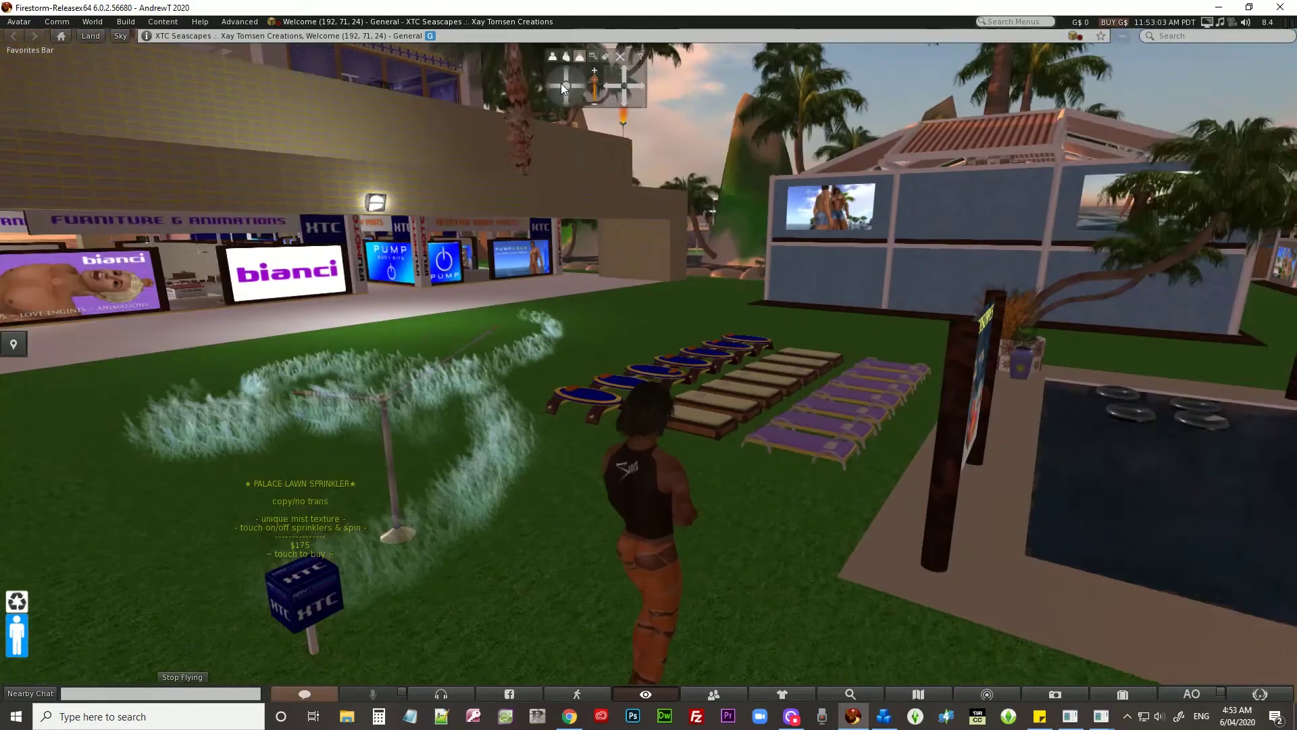
key(Up)
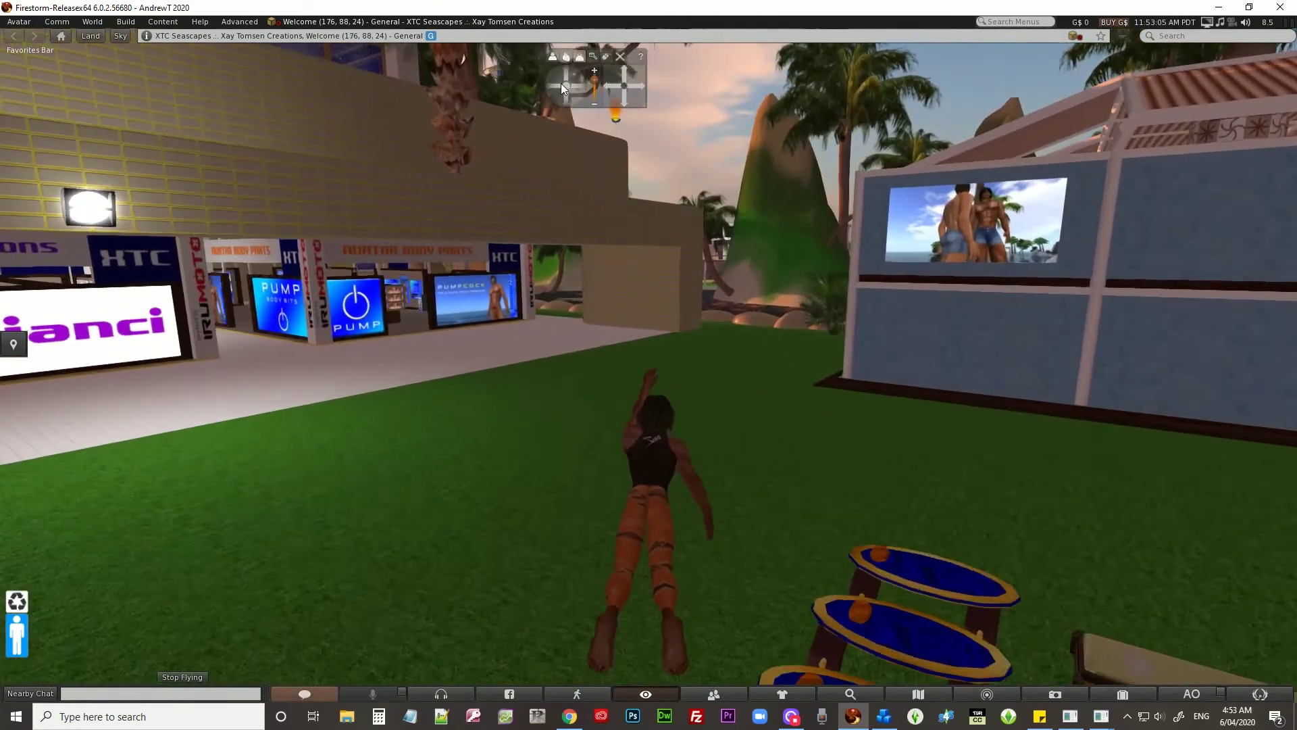
key(Up)
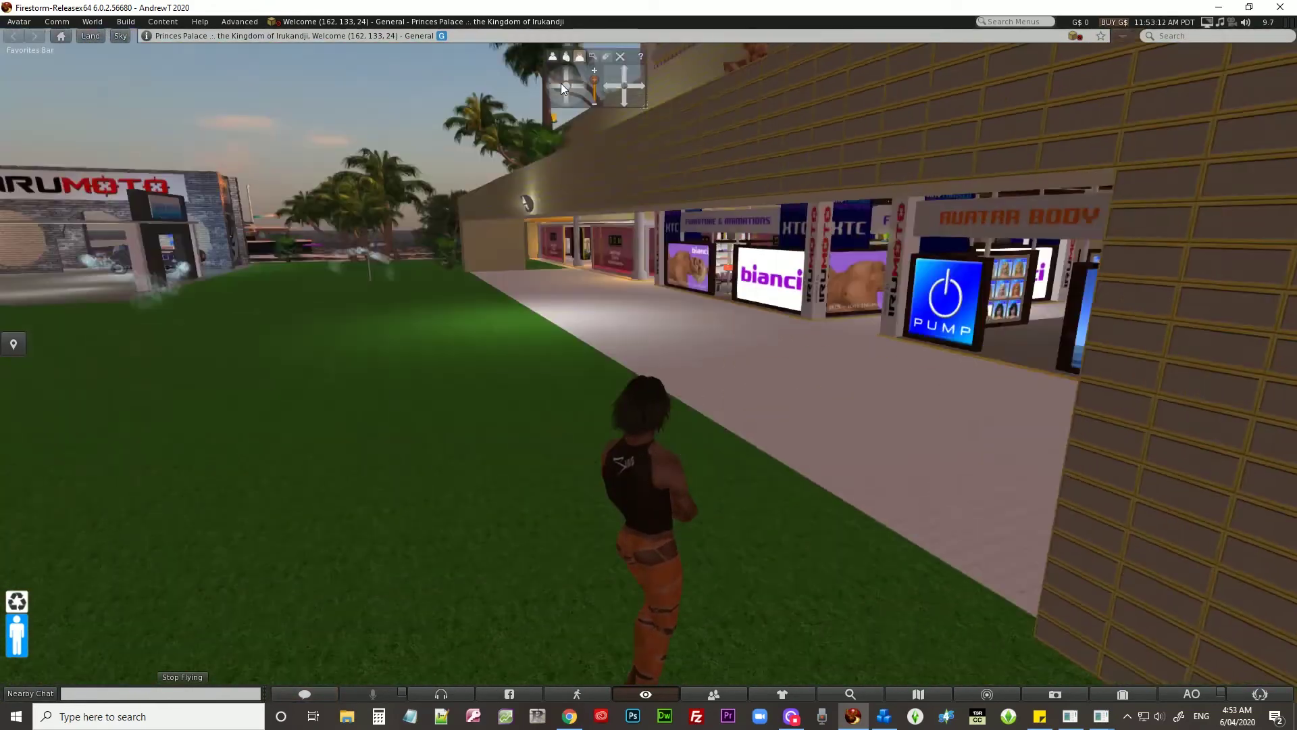
key(Up)
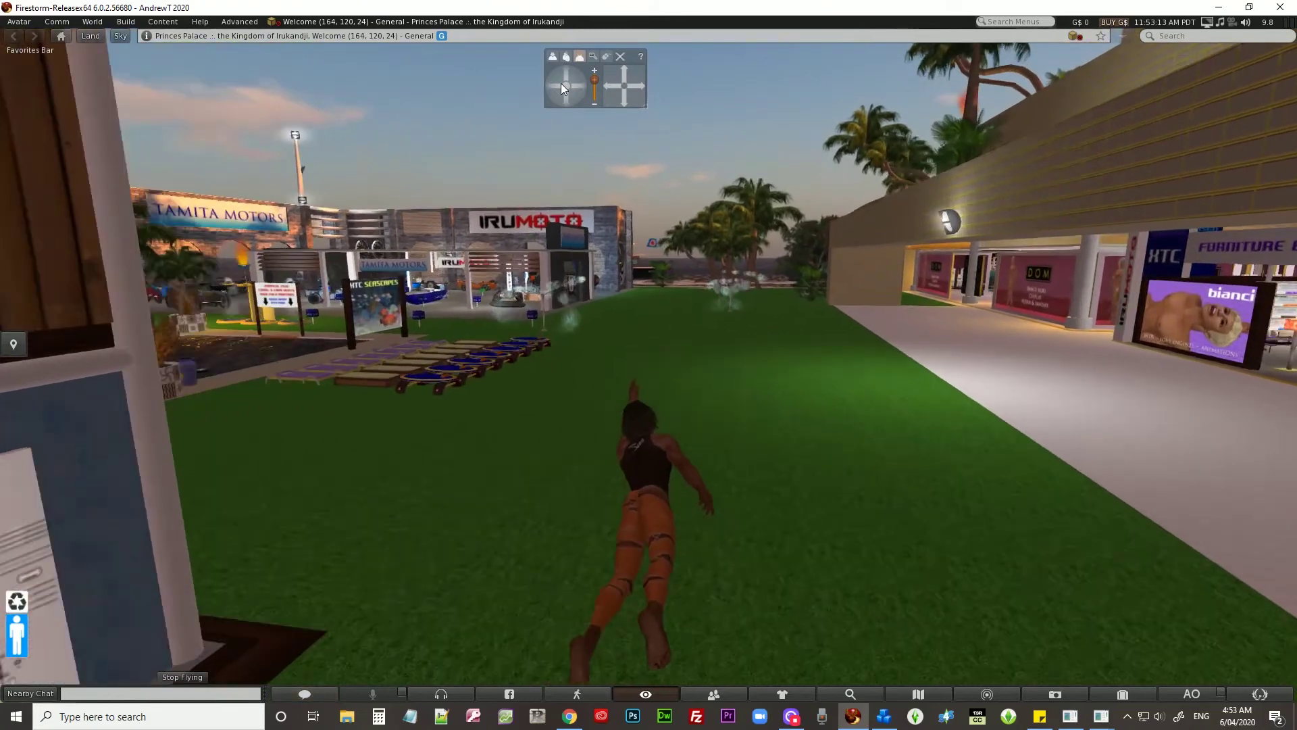